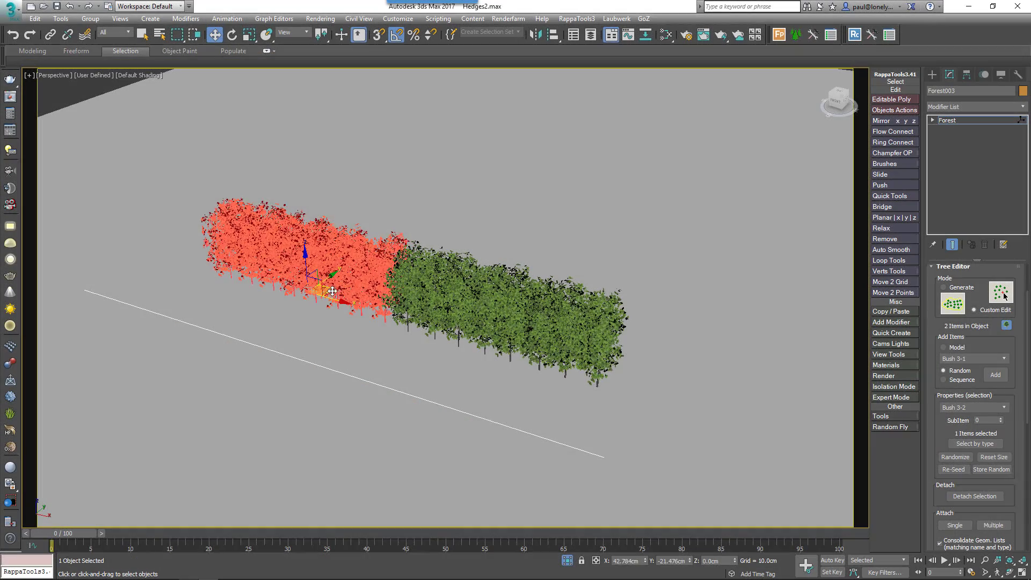
Move the selected Bush 3-2 hedge item within the Forest object.
shift+drag(332, 288, 345, 250)
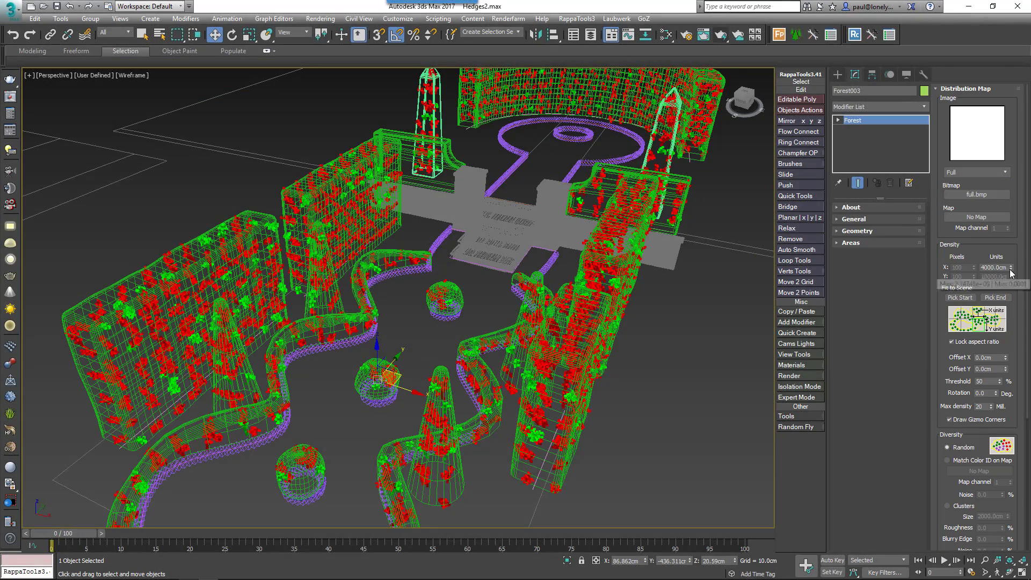
Set the Forest object's distribution map to Full and enable diversity clusters with a smaller cluster size.
drag(1010, 269, 1008, 275)
drag(949, 385, 956, 189)
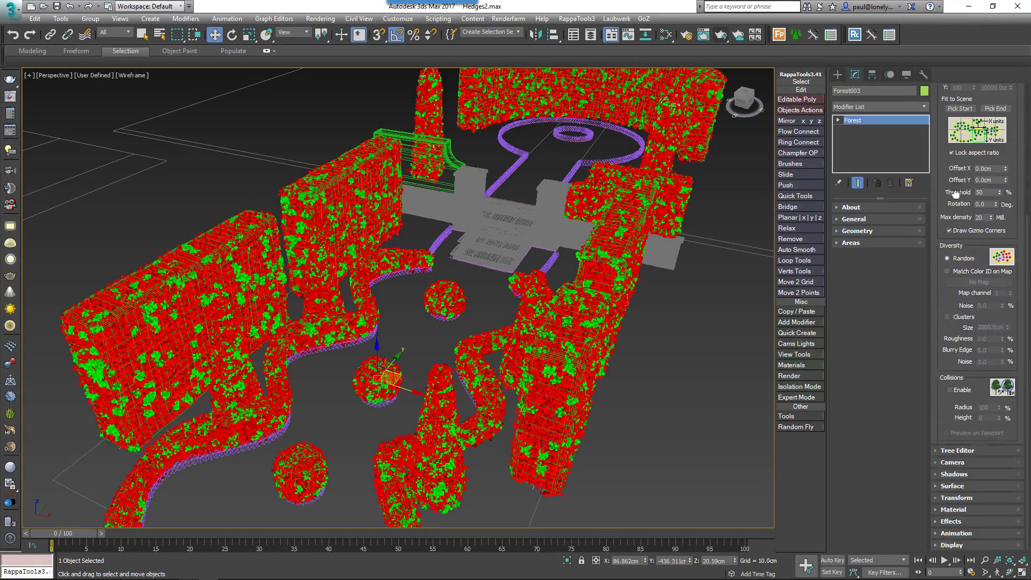
click(948, 317)
drag(1008, 327, 1008, 384)
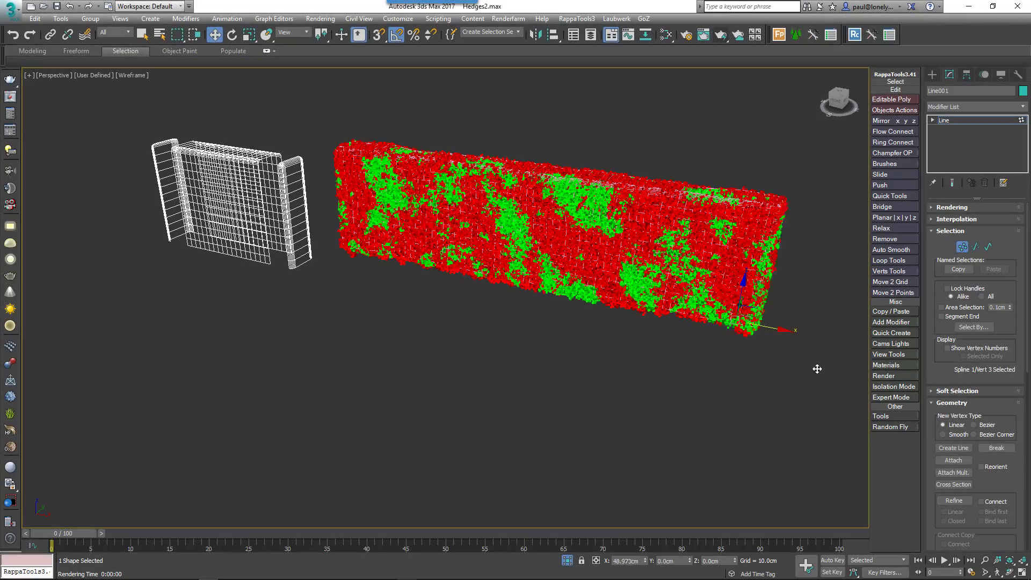
Reshape the Line001 spline beside the hedge by moving its selected vertex, and exit vertex editing.
drag(817, 363, 751, 362)
key(1)
key(1)
alt+middle_drag(603, 346, 717, 295)
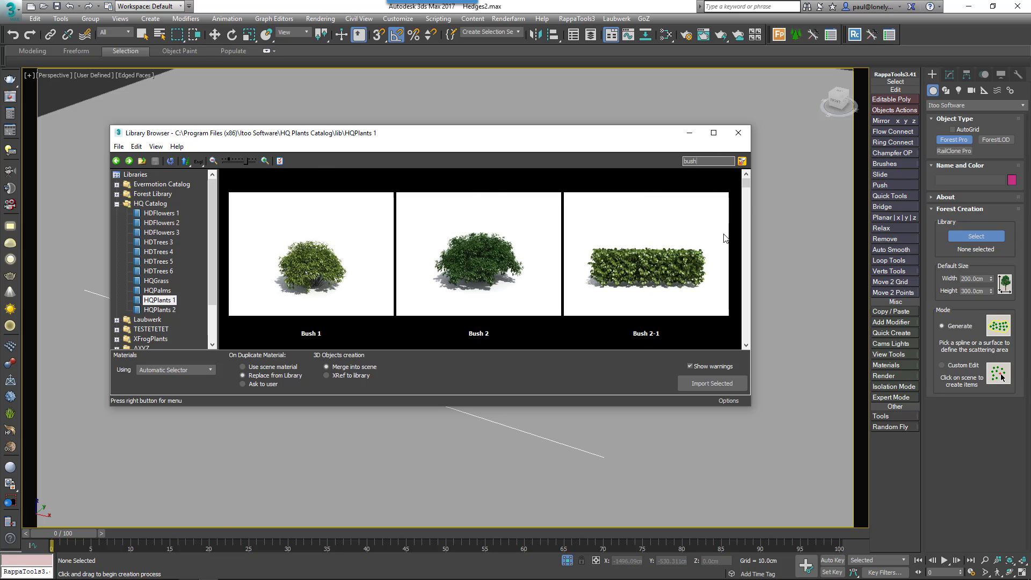
Close the plant library and place a Forest Pro object in Custom Edit mode on the ground plane behind the line.
mouse_move(747, 185)
mouse_down()
mouse_move(749, 325)
mouse_move(746, 189)
mouse_up()
click(739, 132)
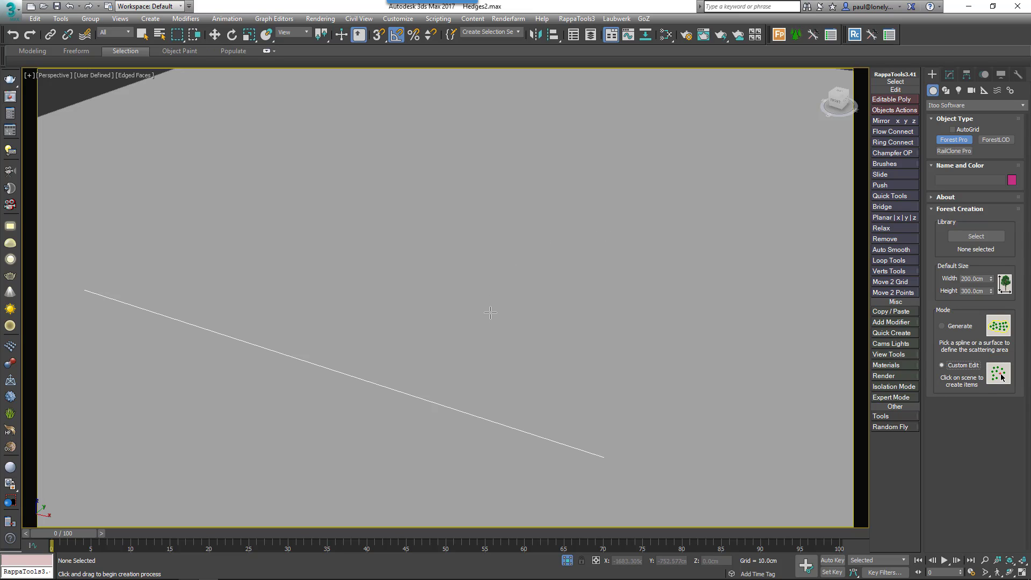
click(499, 349)
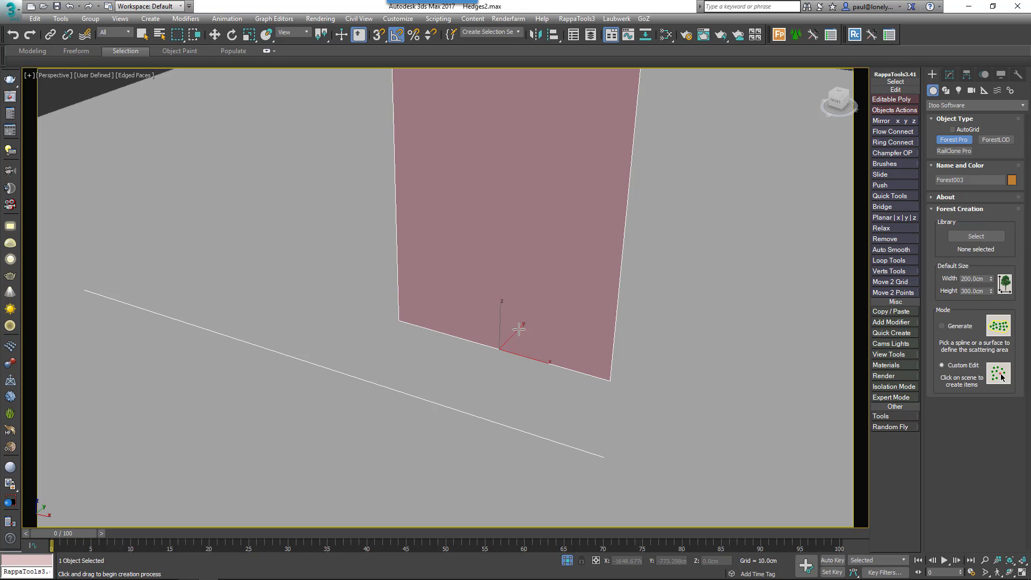
Open the library for the new Forest object's default geometry item and search HQPlants 1 for "bush 3".
click(950, 74)
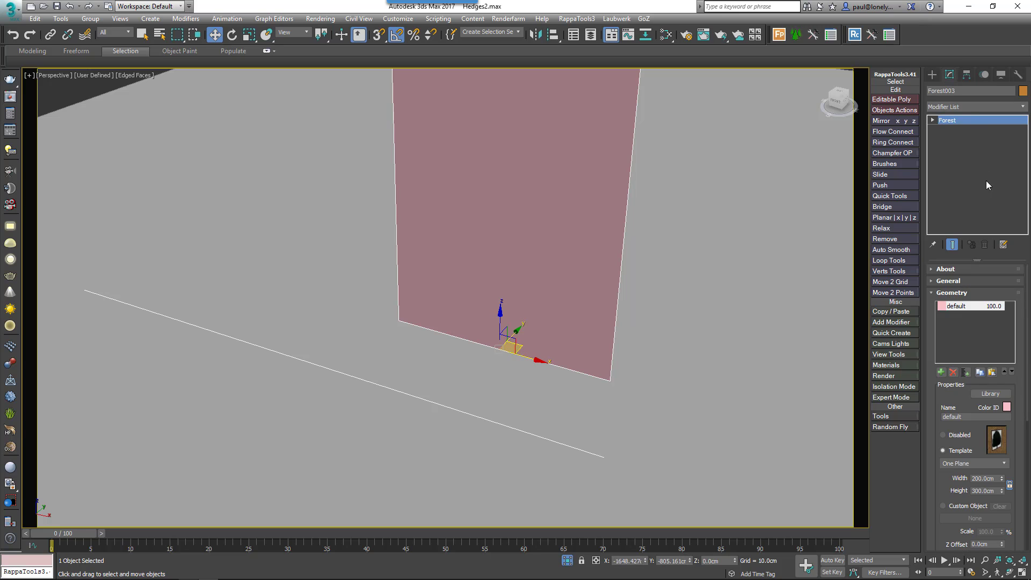
click(992, 393)
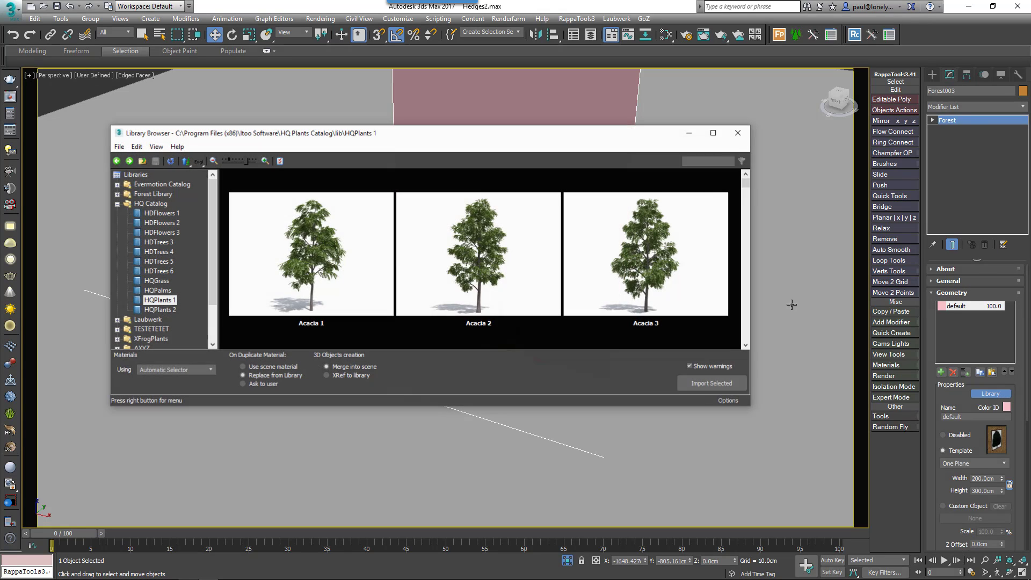
click(708, 161)
text(bush 3)
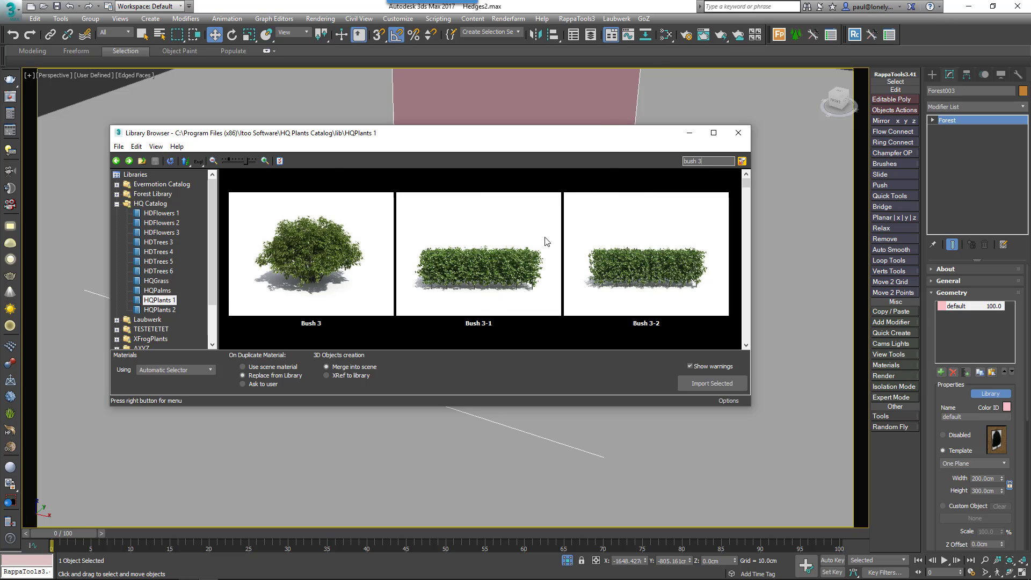
drag(747, 184, 753, 206)
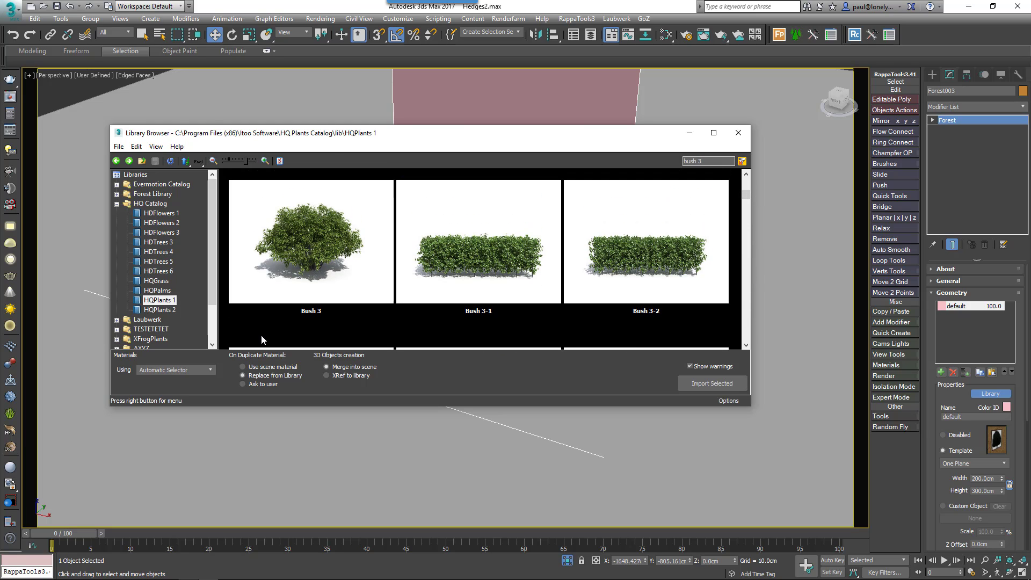
Import Bush 3-1 and Bush 3-2 together as the Forest geometry, declining the recommended cloud-point display and animation options.
click(517, 249)
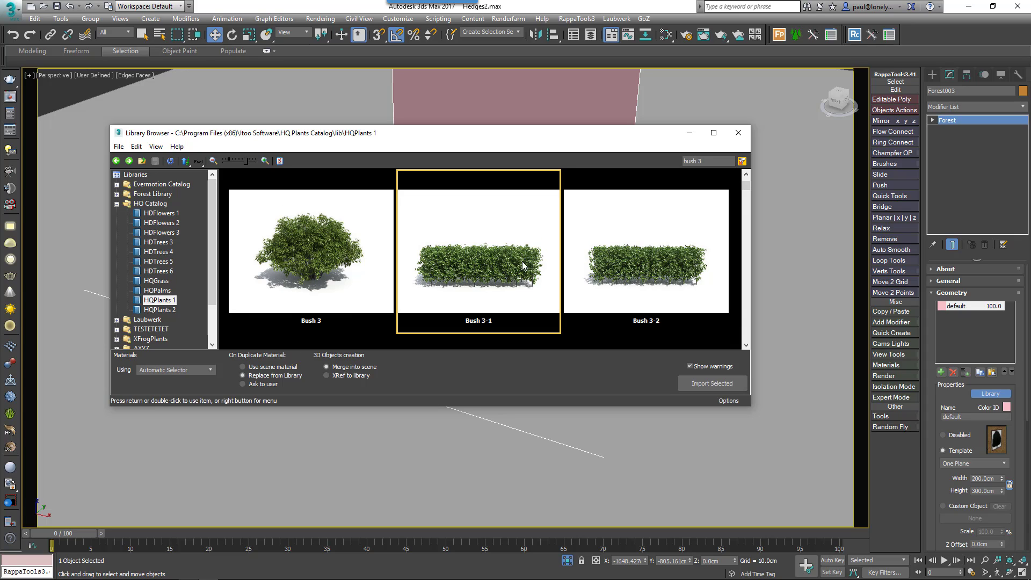
ctrl+click(603, 278)
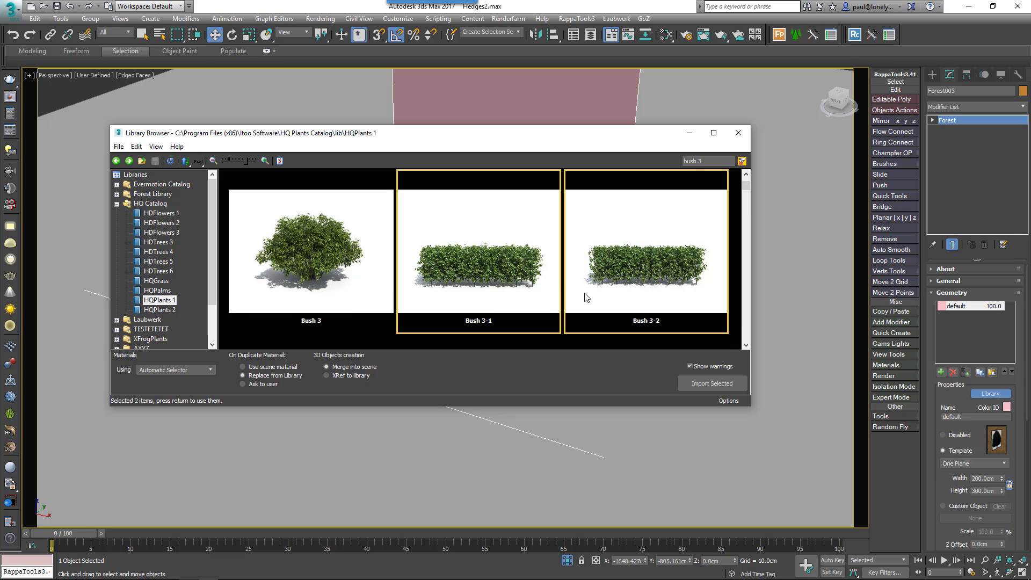
click(696, 384)
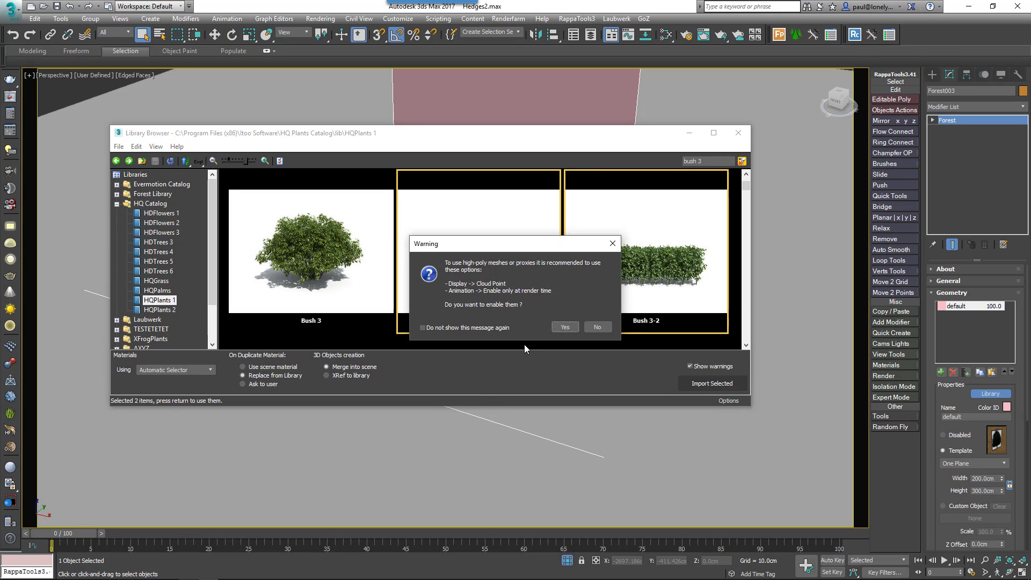
click(595, 327)
key(Return)
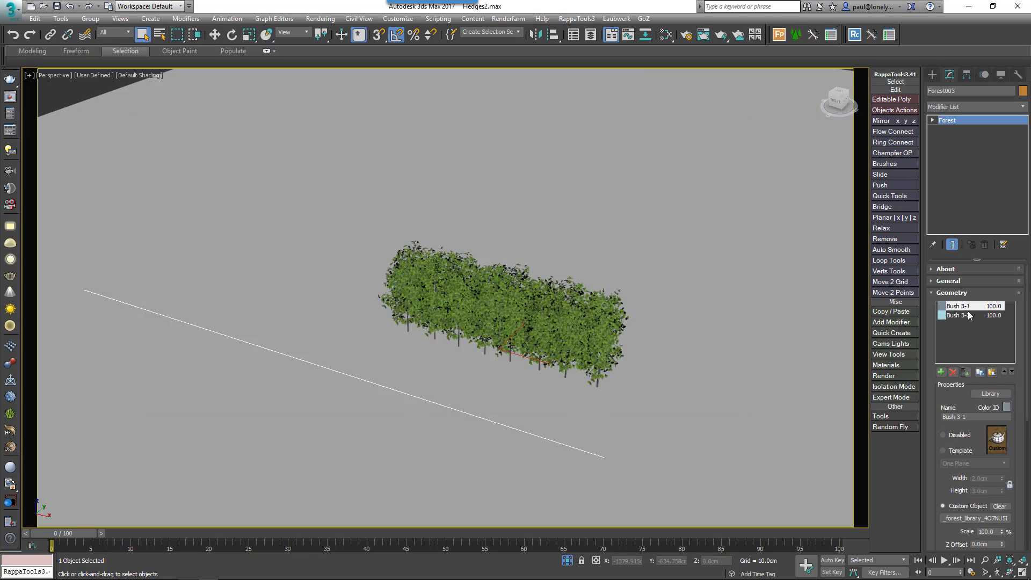
Collapse the Geometry settings, expand the Tree Editor settings and enable editing of individual items.
click(952, 293)
click(958, 329)
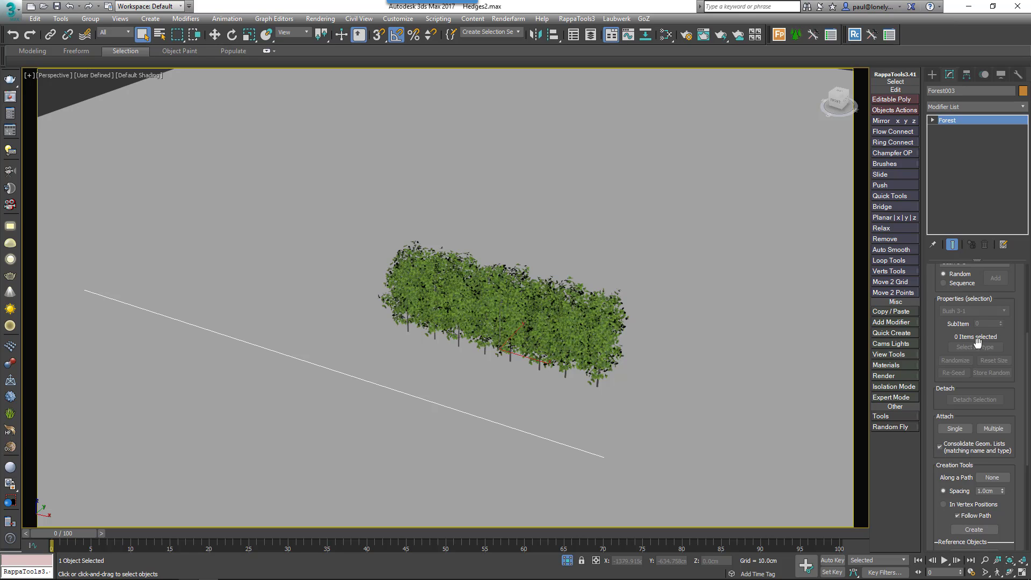
drag(943, 333, 955, 433)
click(1003, 326)
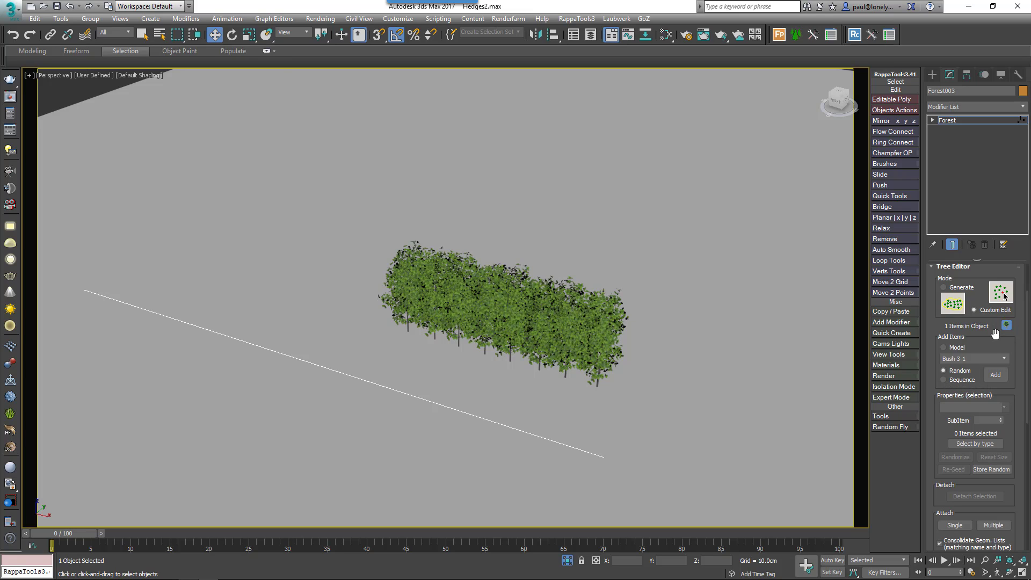
Add one randomly chosen hedge item to the left of the existing one and leave adding mode.
click(993, 358)
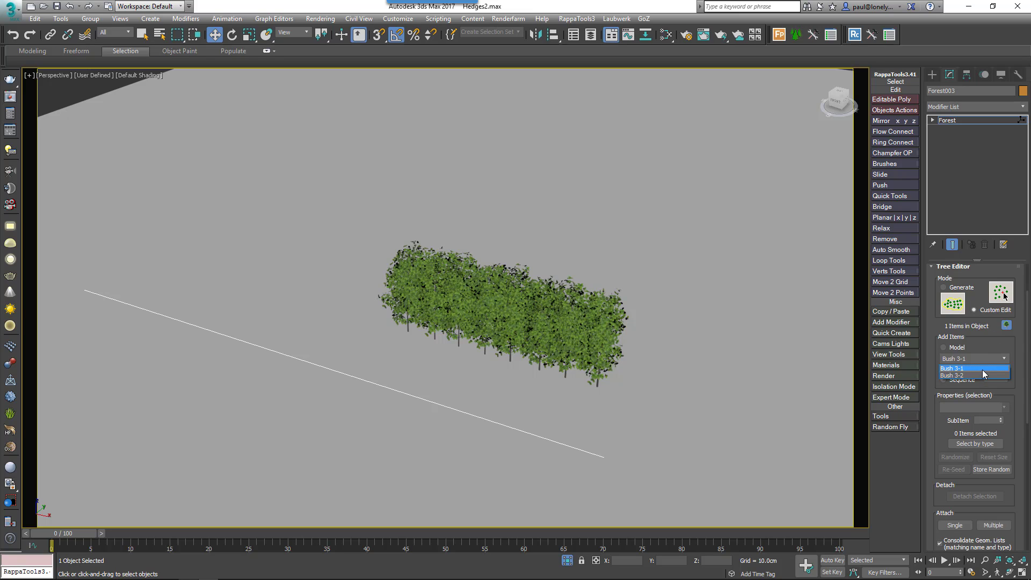
click(982, 355)
click(995, 377)
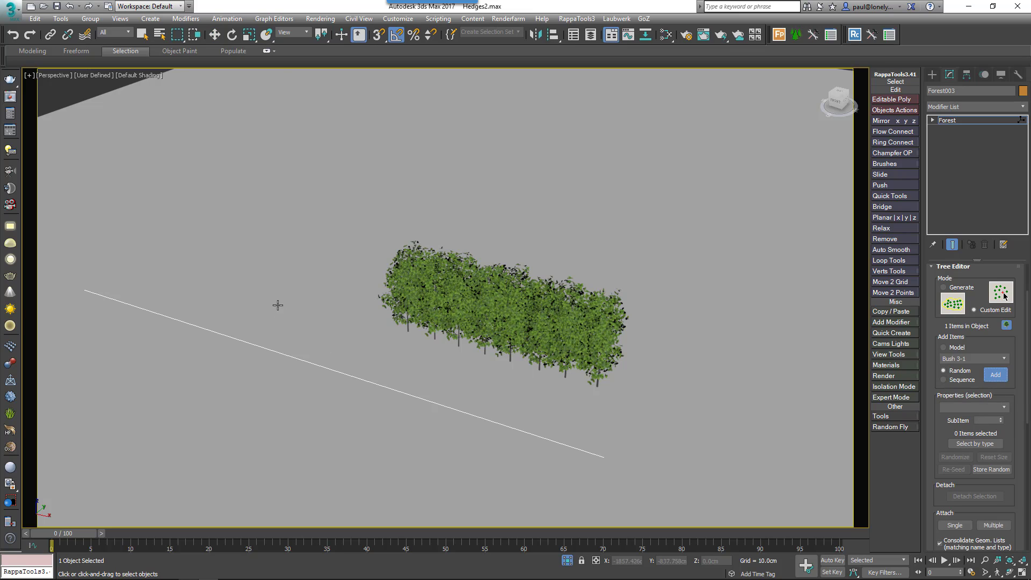
click(286, 272)
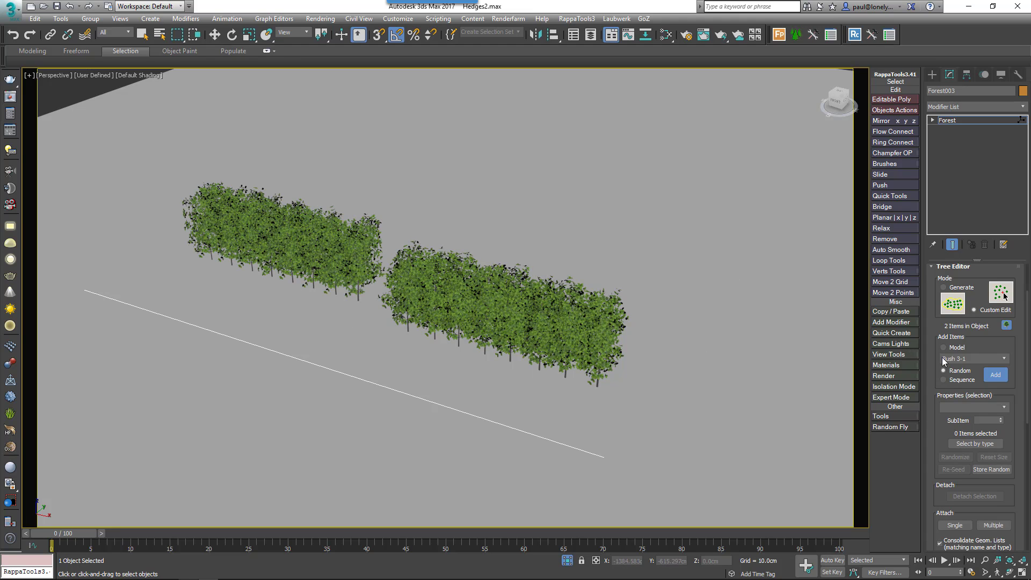
click(1003, 378)
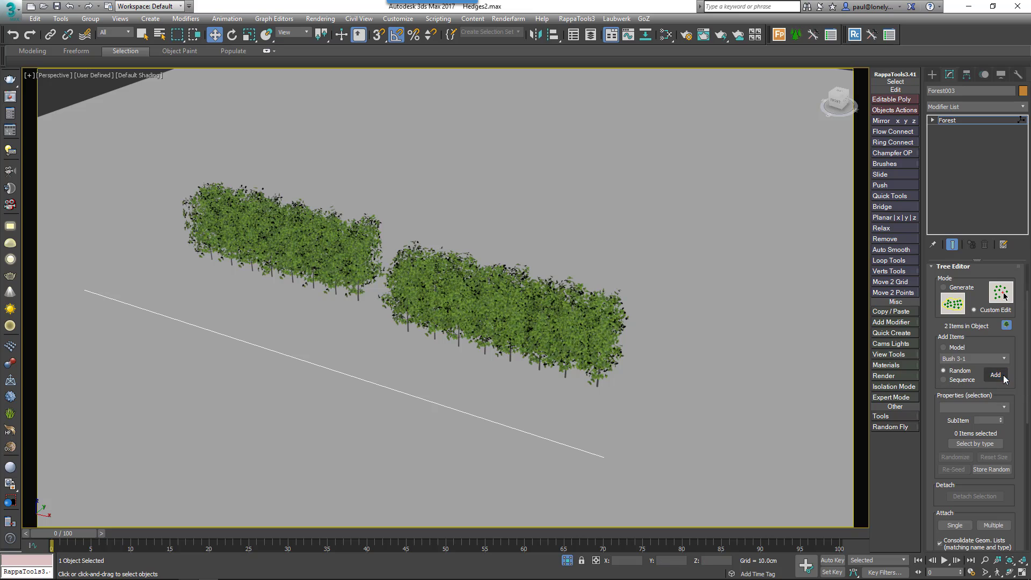
Move the new hedge item against the first, and copy, rotate and position items to form a closed rectangle of six.
click(308, 259)
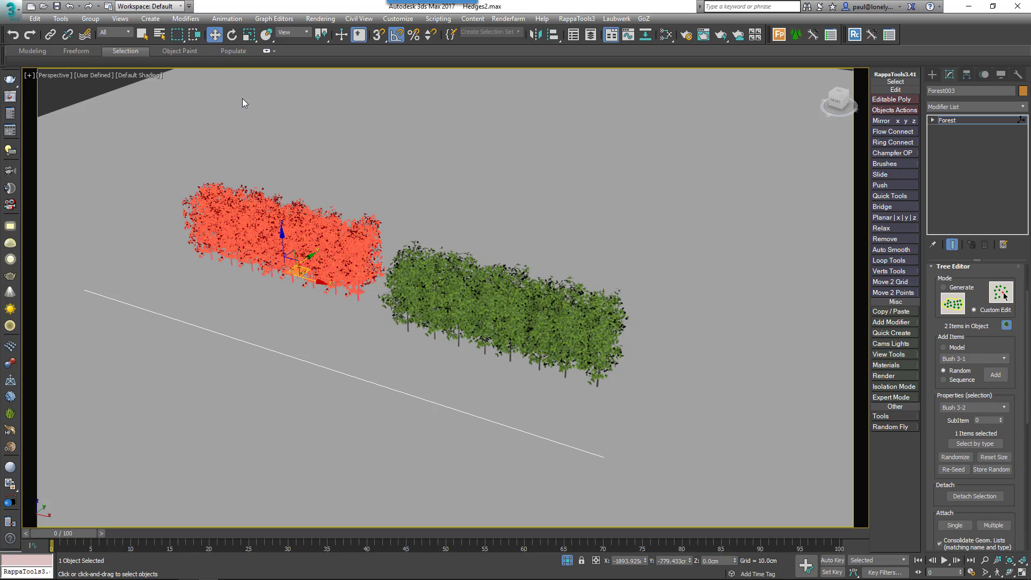
drag(308, 275, 642, 303)
click(235, 37)
key(w)
click(542, 317)
ctrl+click(355, 264)
shift+drag(511, 335, 595, 231)
click(622, 313)
Set the model of the rectangle's right-end hedge item to Bush 3-1 and the front-right item's model to Bush 3-2.
scroll(958, 377, down, 1)
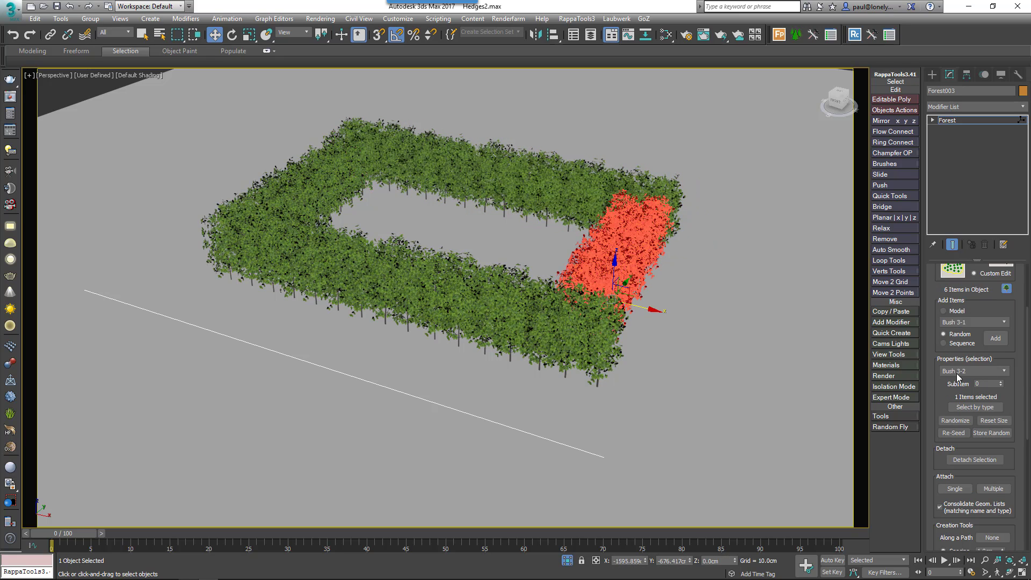
click(962, 372)
click(962, 372)
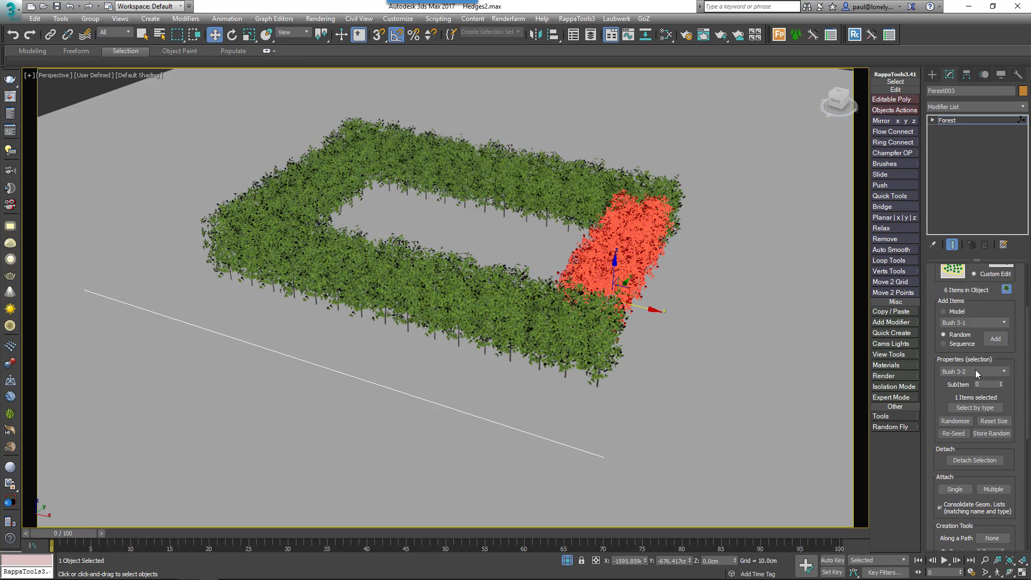
scroll(958, 376, down, 1)
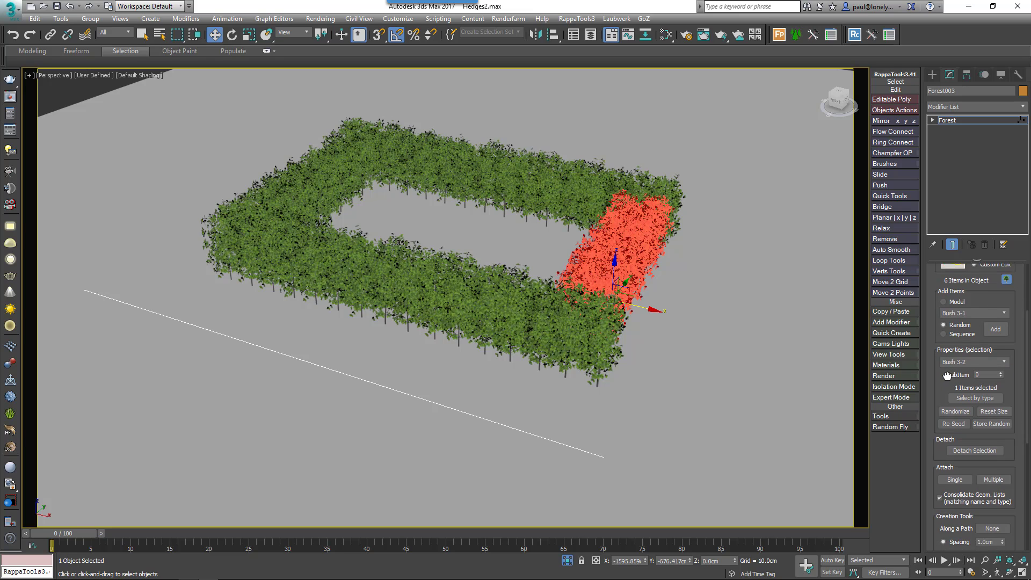
click(961, 356)
click(960, 366)
click(516, 321)
click(975, 356)
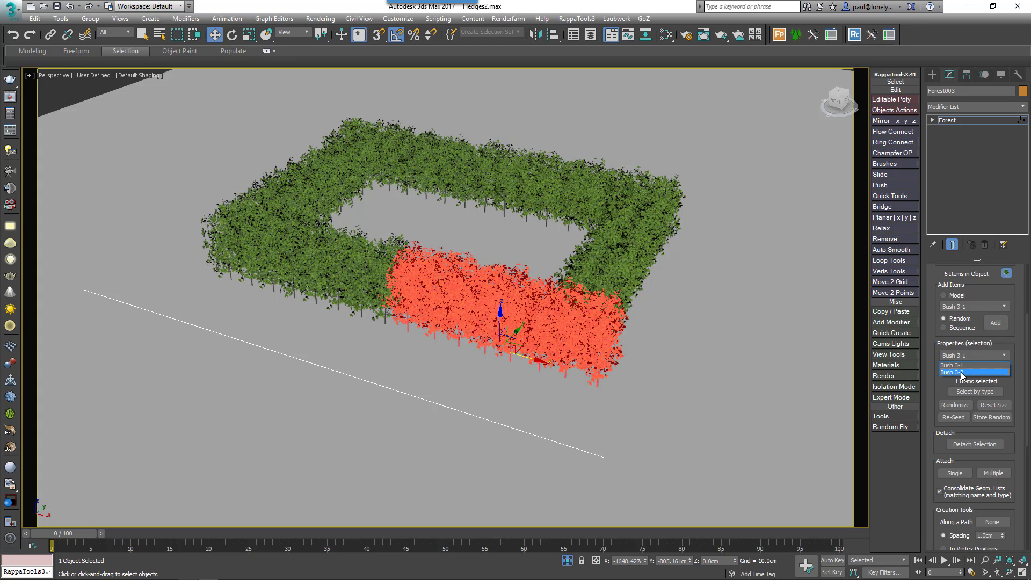
click(969, 372)
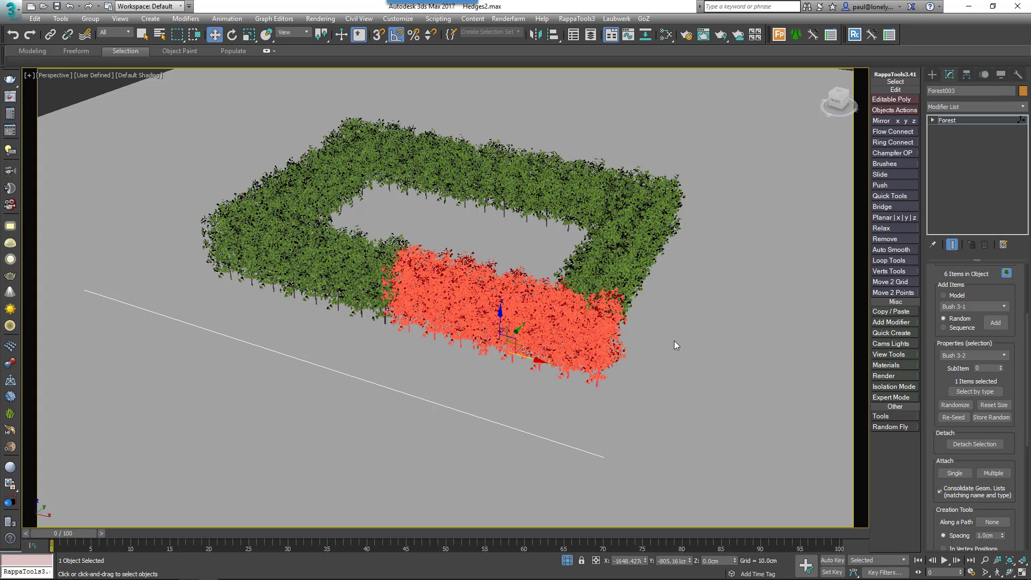
Select all the hedge items, randomize their models, and clear the selection.
key(ctrl+a)
click(950, 406)
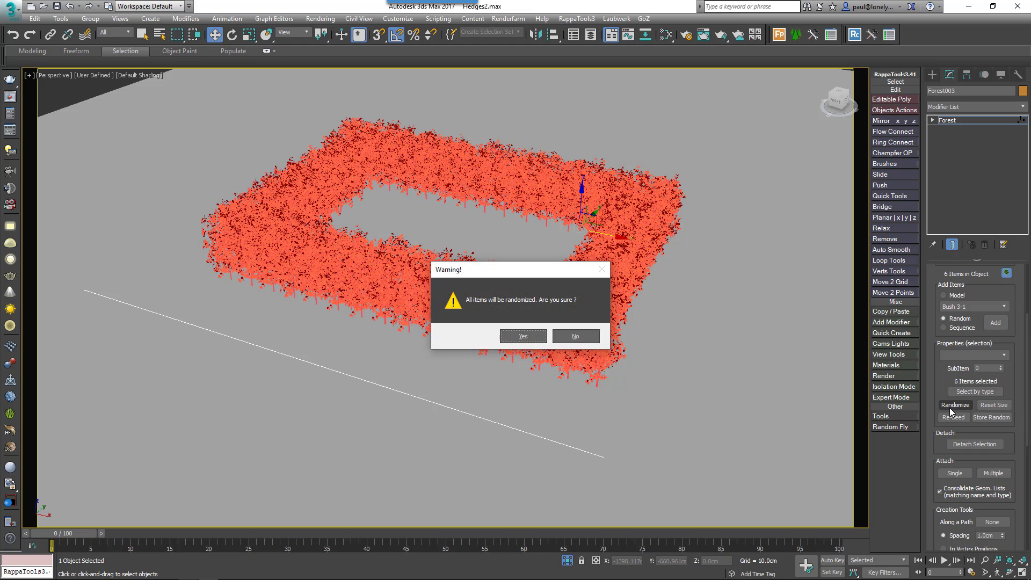
click(520, 336)
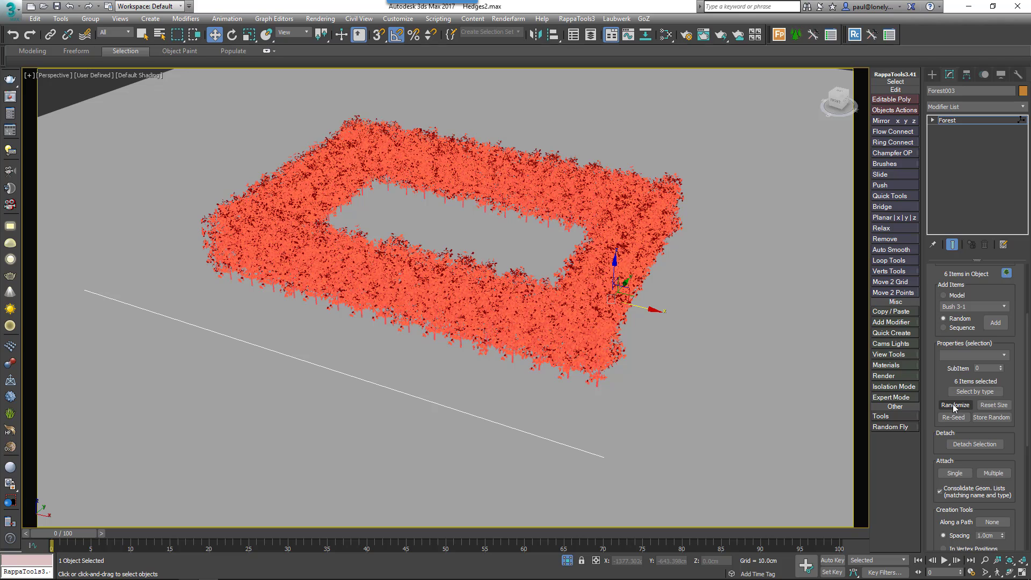
drag(936, 373, 937, 353)
scroll(936, 353, up, 5)
click(794, 392)
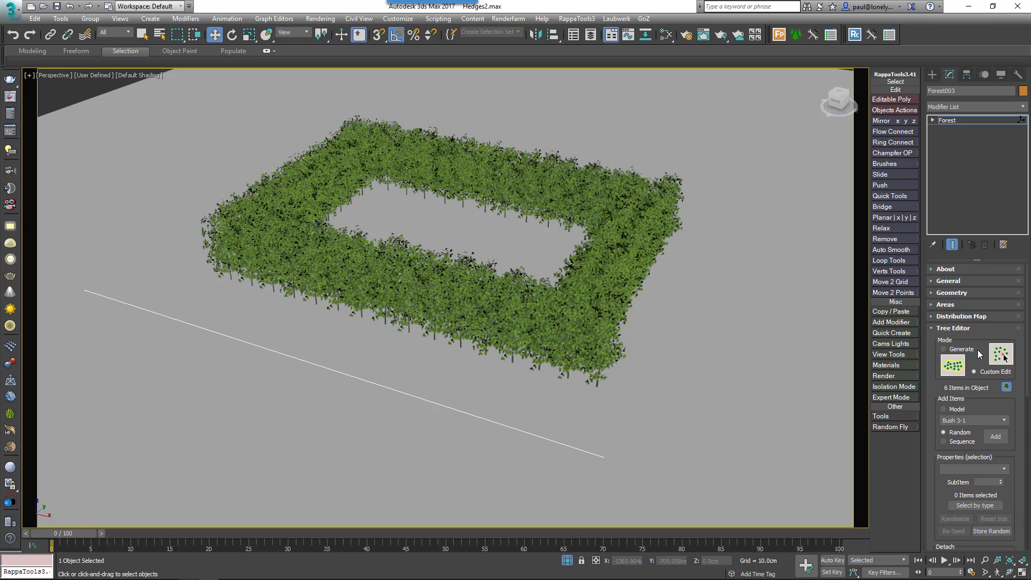
Enable Horizontal Mirror in the Forest object's Transform settings.
click(945, 329)
click(952, 376)
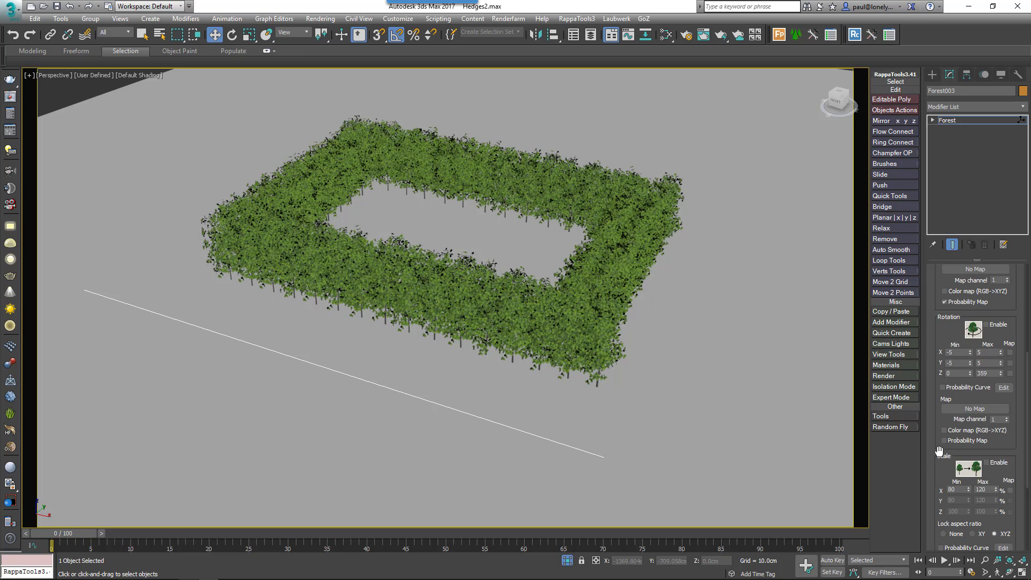
scroll(948, 451, down, 3)
click(941, 490)
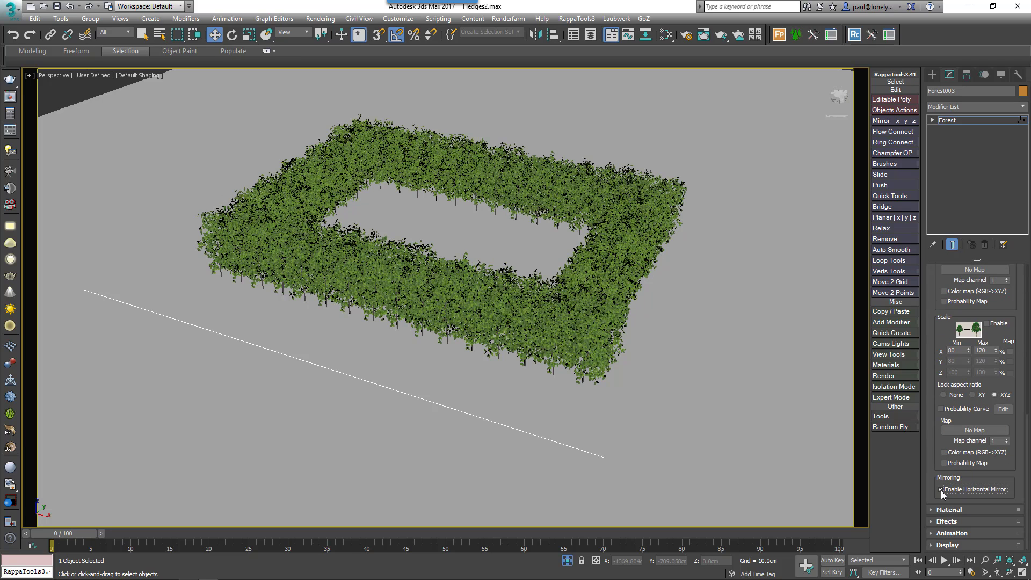
Enable random rotation with X and Y minimum and maximum at 0 and the Z maximum at 180.
drag(941, 321, 944, 450)
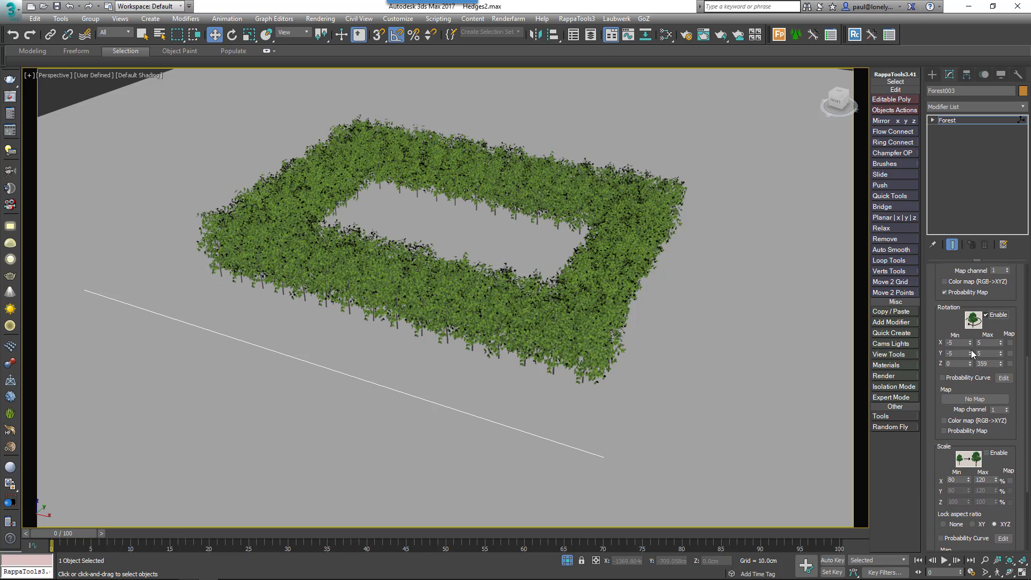
right_click(970, 342)
right_click(1001, 342)
right_click(1001, 353)
double_click(991, 363)
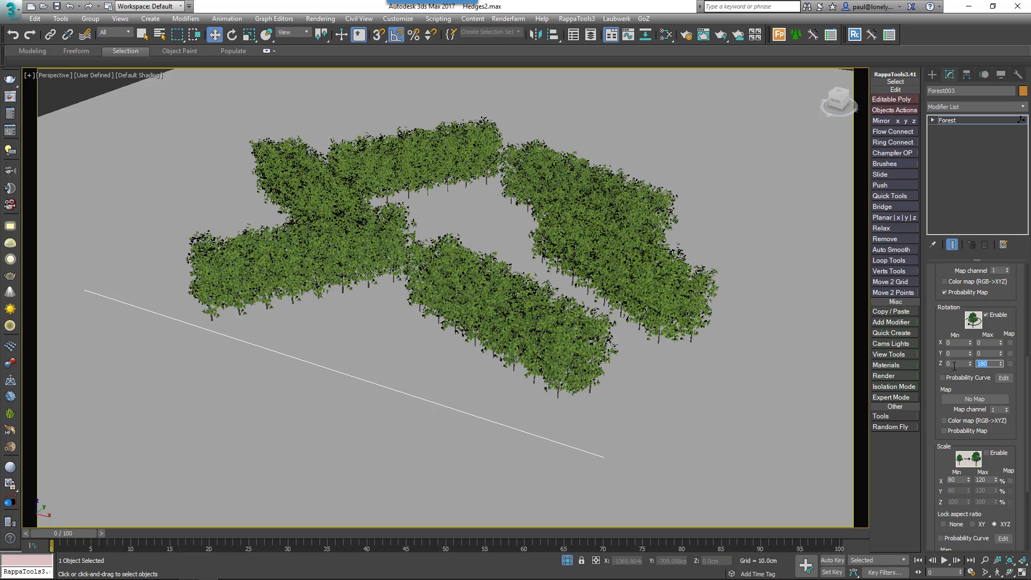
Open the Rotation probability curve and insert two extra control points close to each end of it.
click(1001, 378)
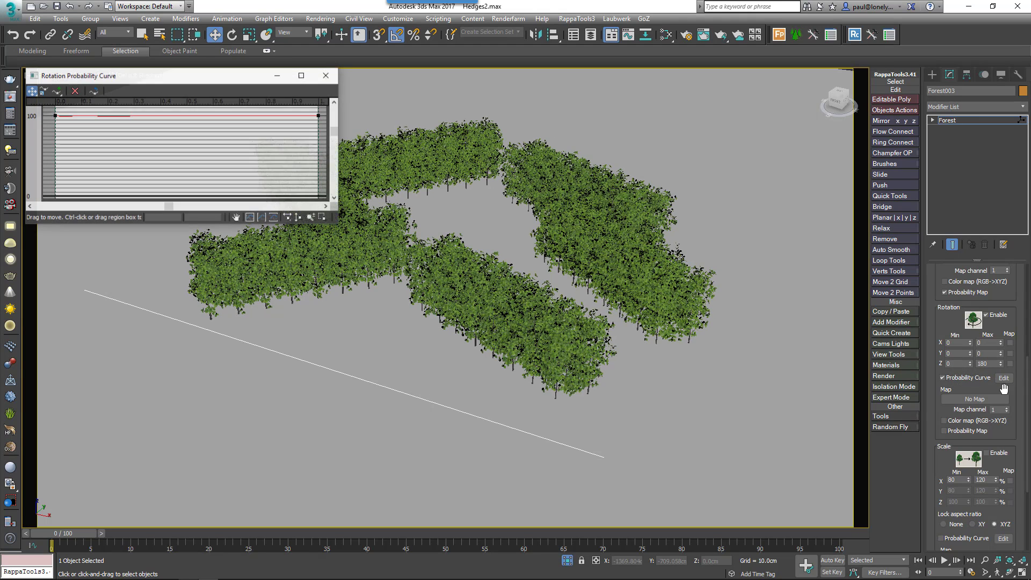
click(57, 91)
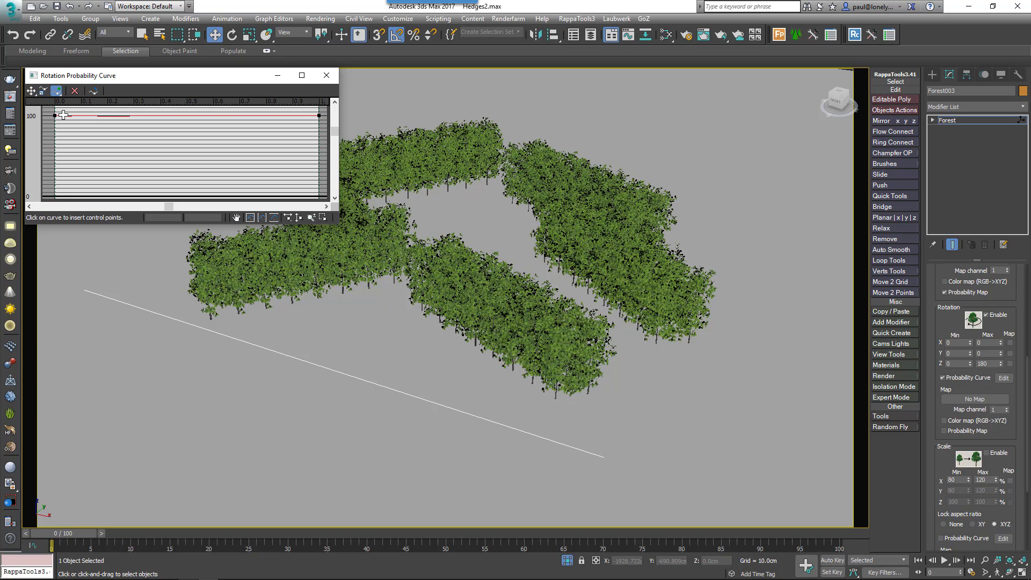
click(64, 115)
click(60, 116)
click(315, 115)
click(312, 115)
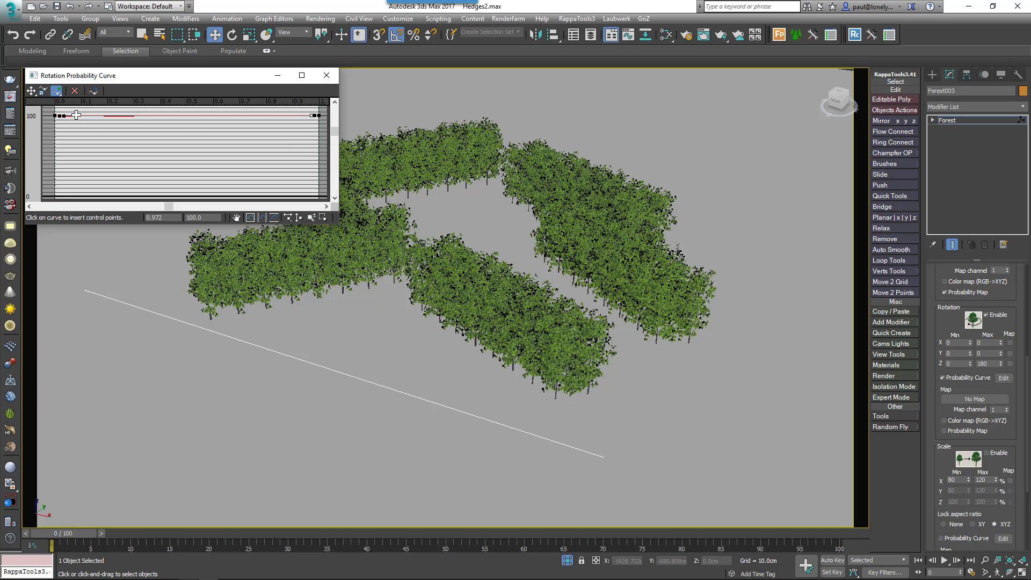
Lower the innermost control point at each end of the curve to 0 and align it directly below its neighbouring point.
click(31, 91)
click(64, 115)
ctrl+click(312, 115)
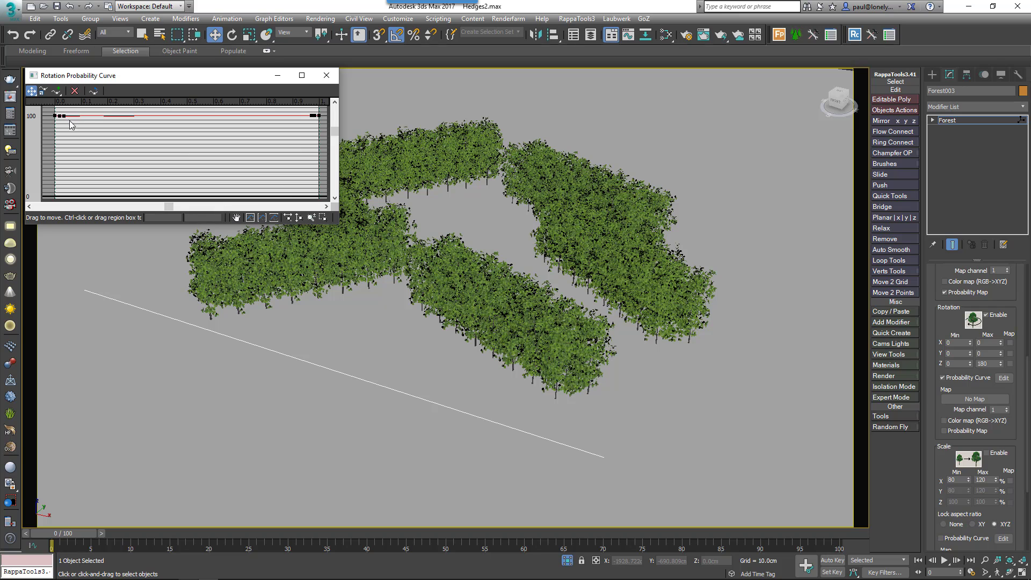
drag(65, 116, 64, 195)
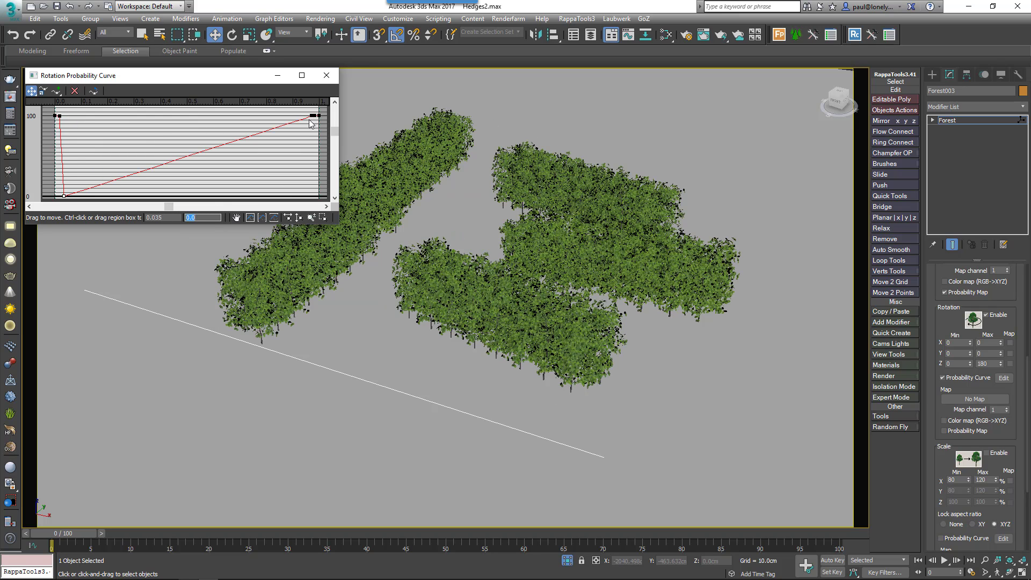
drag(313, 116, 311, 195)
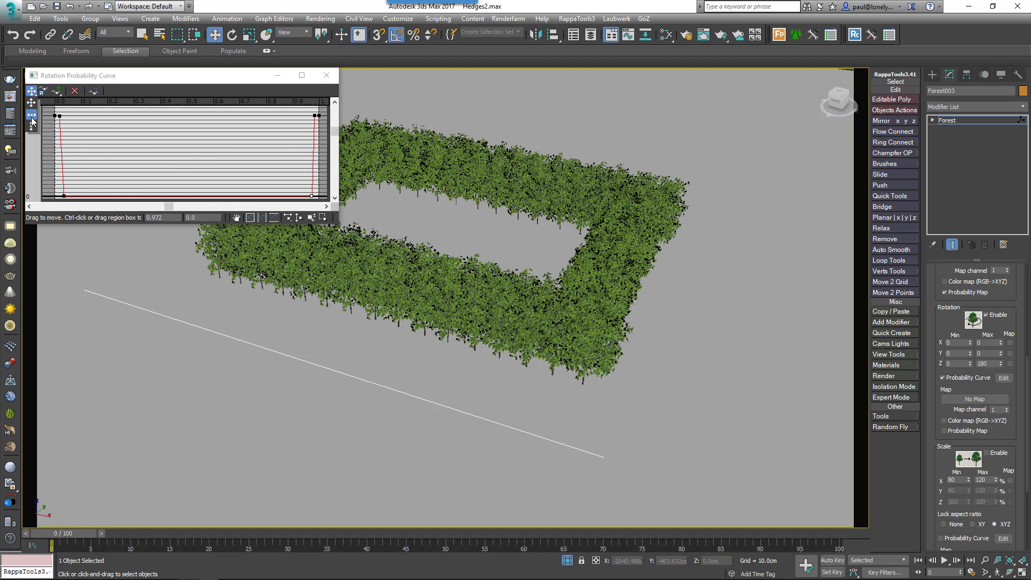
drag(64, 196, 59, 196)
drag(311, 196, 315, 196)
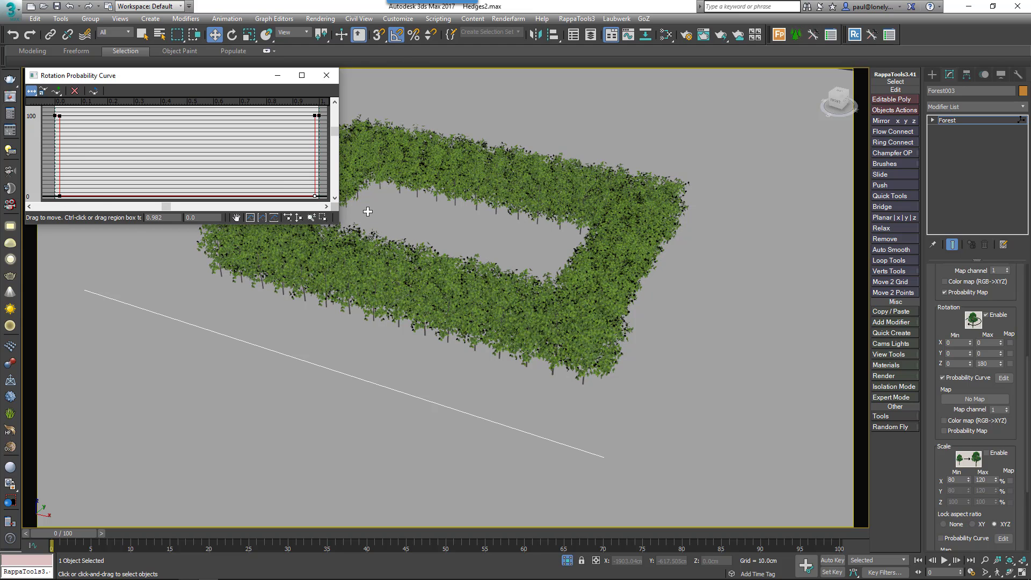
Shift the upper and lower points of the curve's first drop slightly closer to its start, and close the curve editor.
drag(190, 75, 804, 53)
drag(674, 92, 672, 93)
drag(674, 173, 671, 173)
click(929, 93)
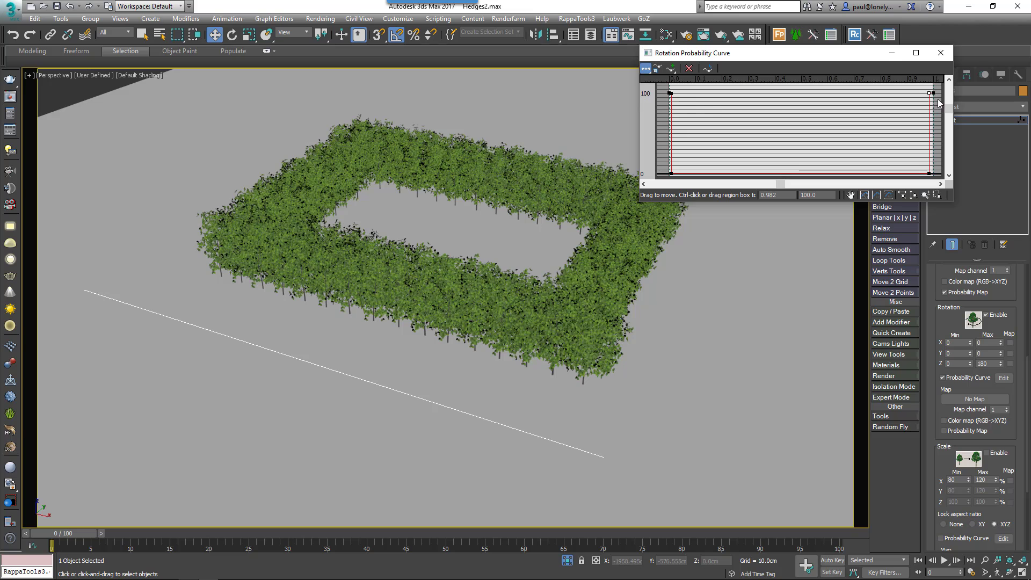
click(941, 53)
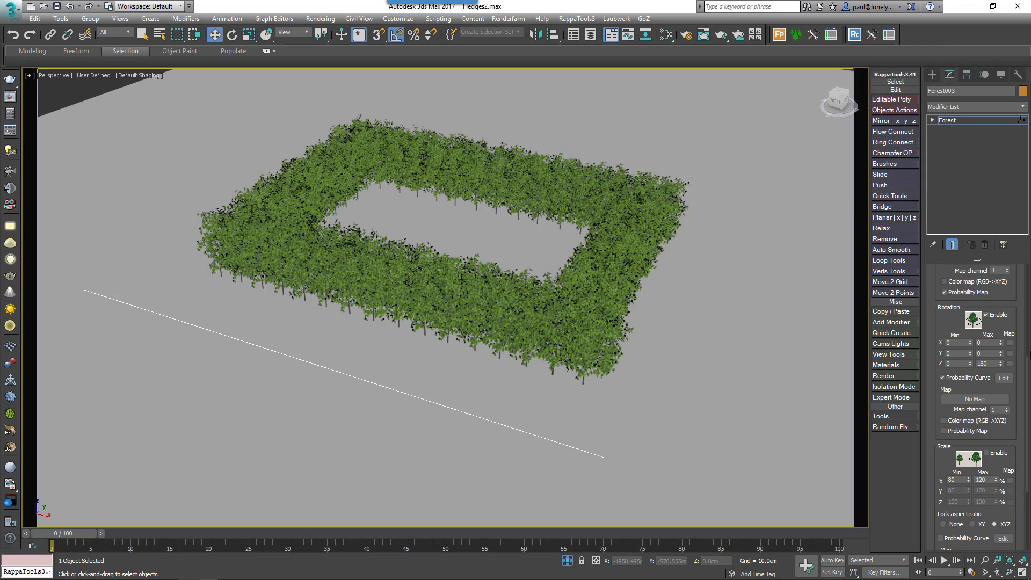
In the Tree Editor's Creation Tools, choose the straight white line as the Along a Path spline and set Spacing to 200 cm.
scroll(945, 323, up, 3)
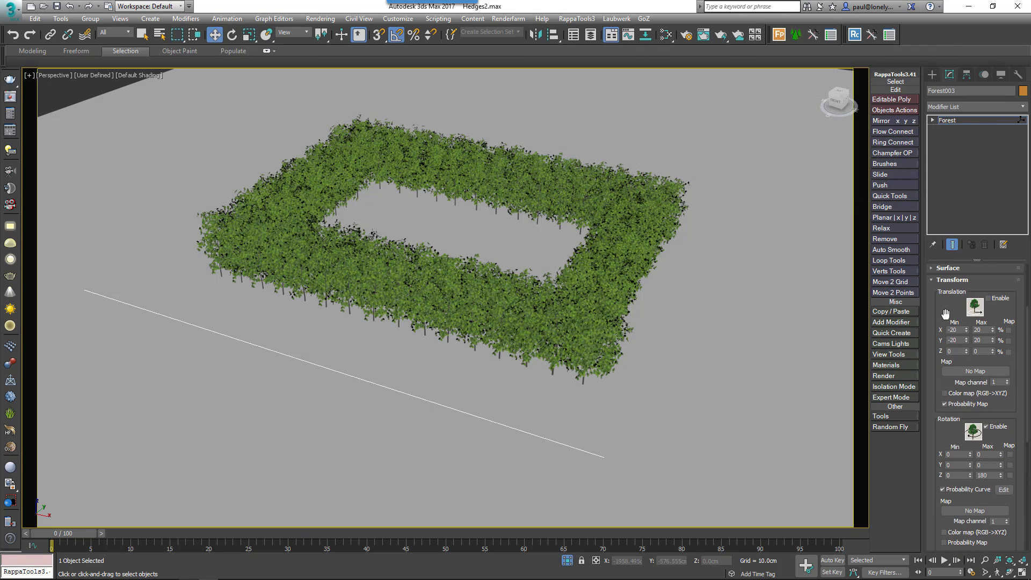
scroll(954, 253, down, 3)
click(943, 219)
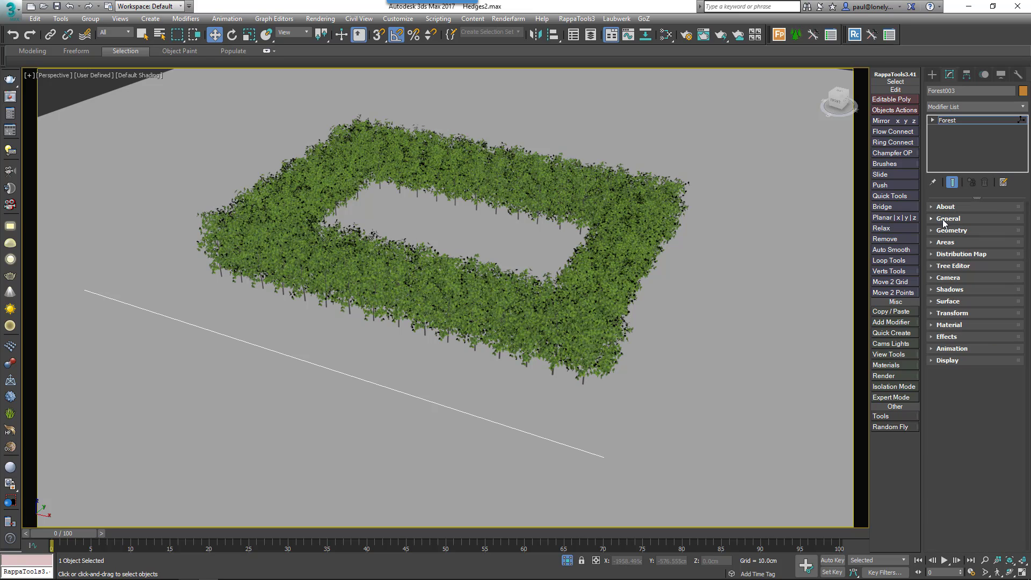
click(951, 264)
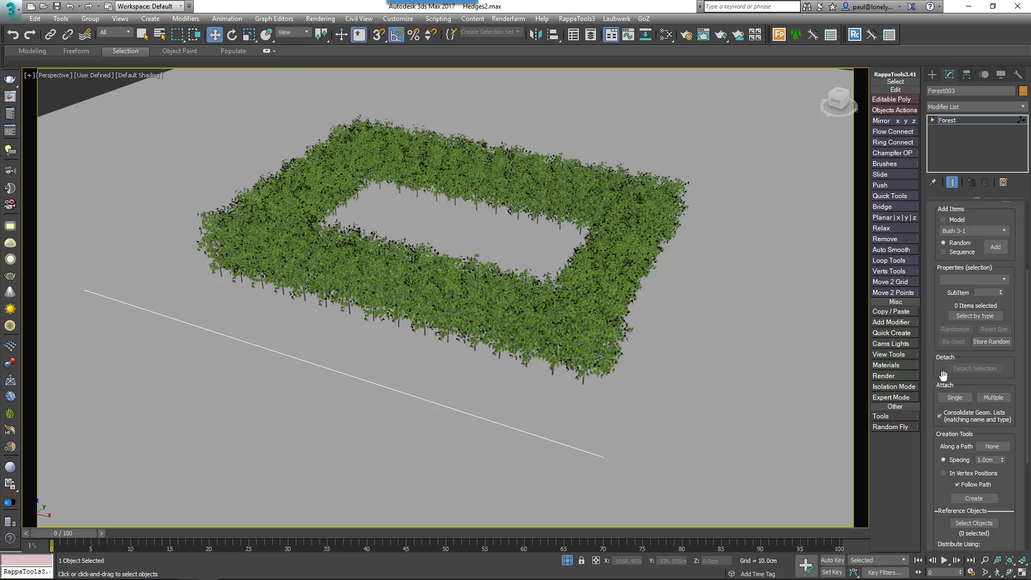
drag(943, 375, 941, 206)
drag(964, 280, 957, 248)
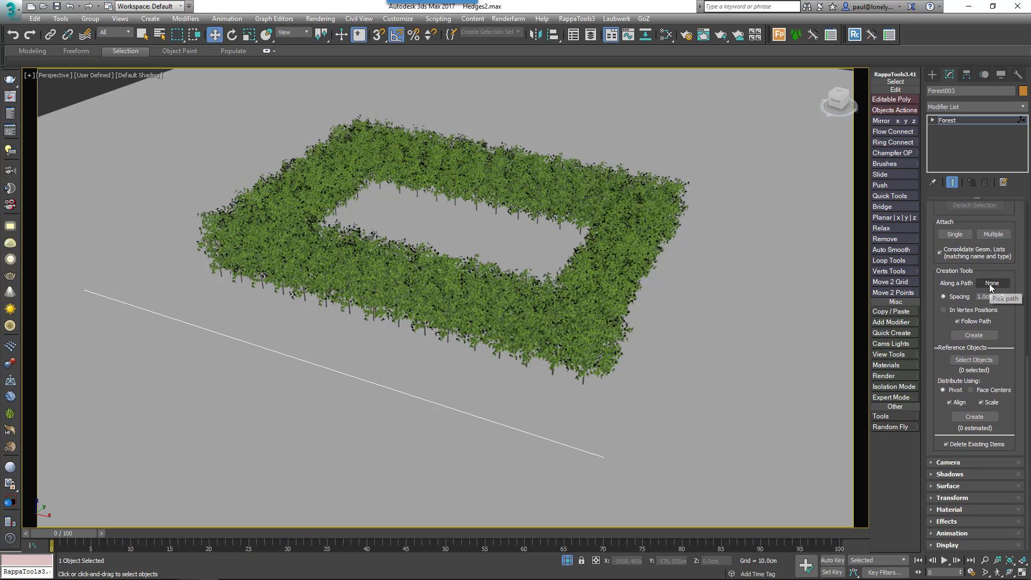
click(989, 283)
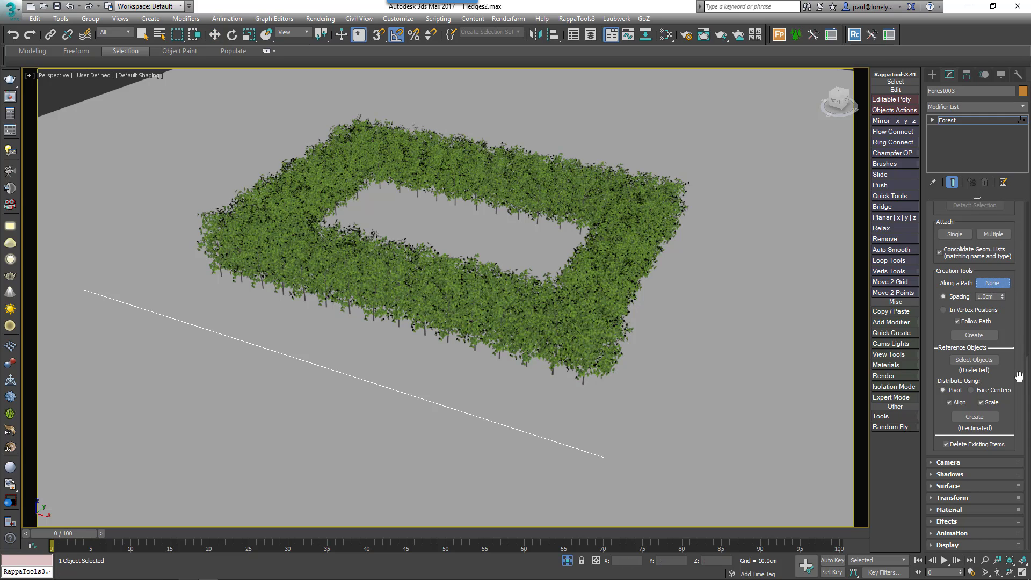
click(476, 417)
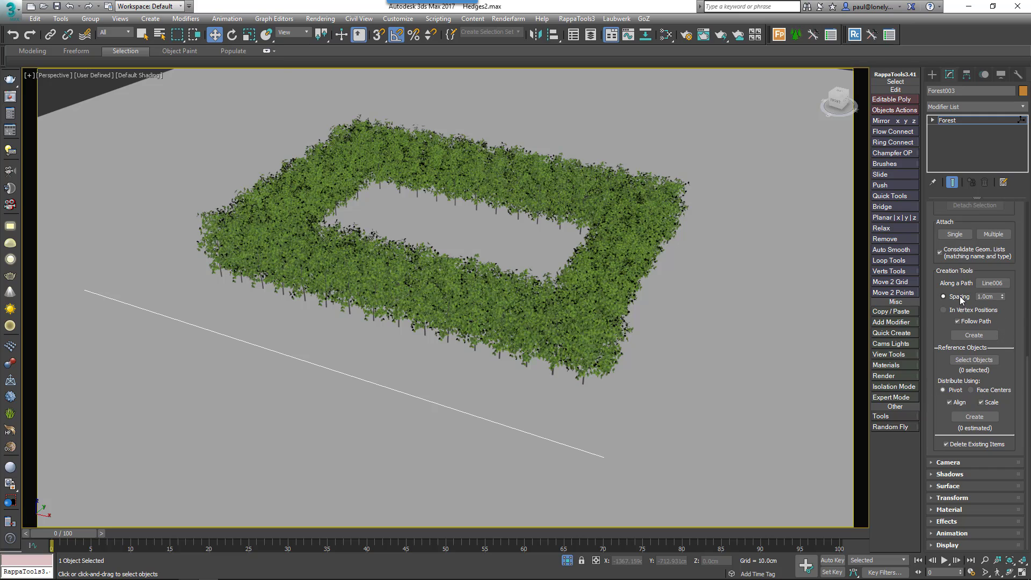
double_click(988, 297)
text(200)
key(Return)
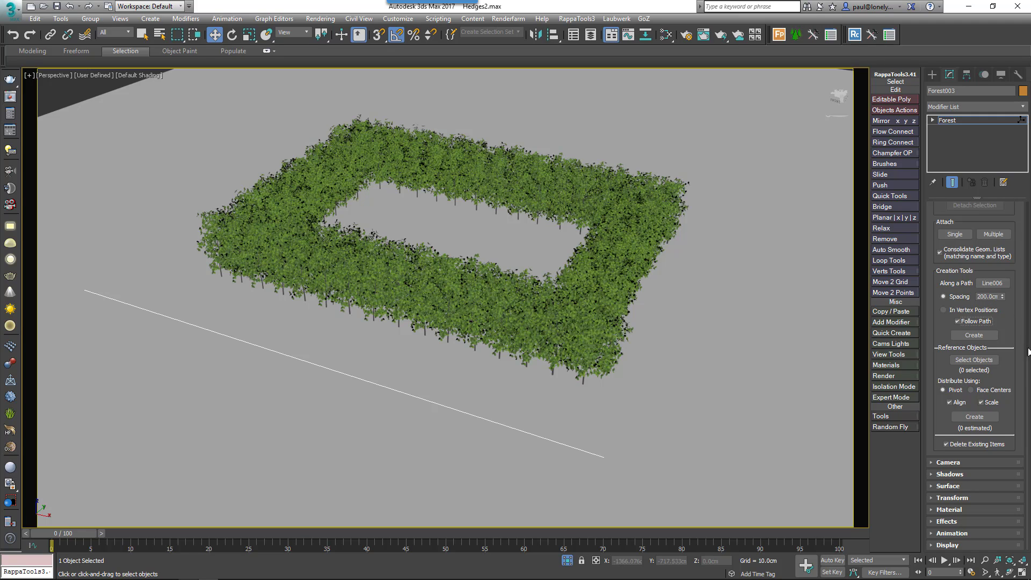
Disable Delete Existing Items, create hedge items along the chosen path, and clear the item selection.
click(986, 445)
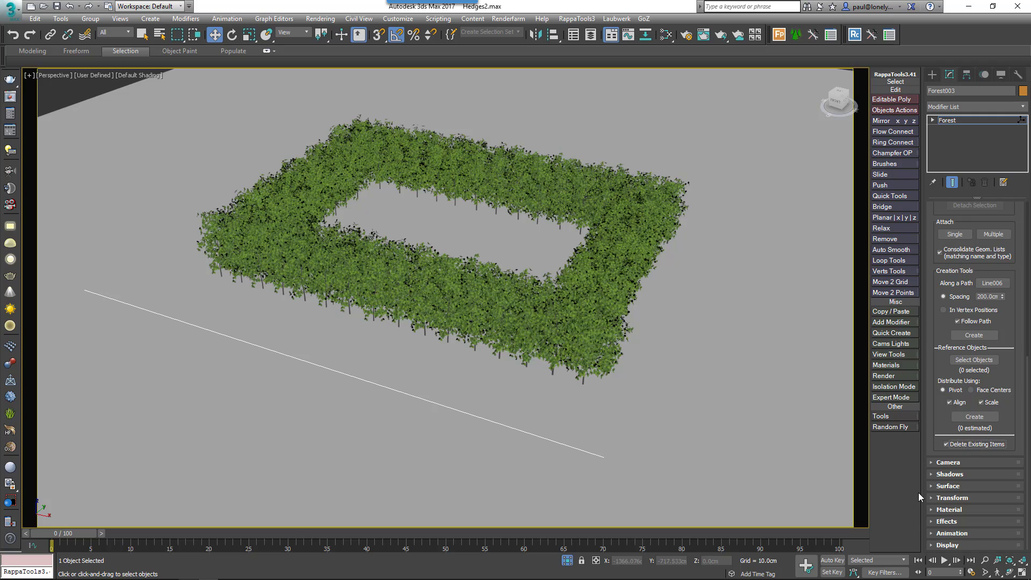
click(965, 447)
click(961, 334)
click(961, 335)
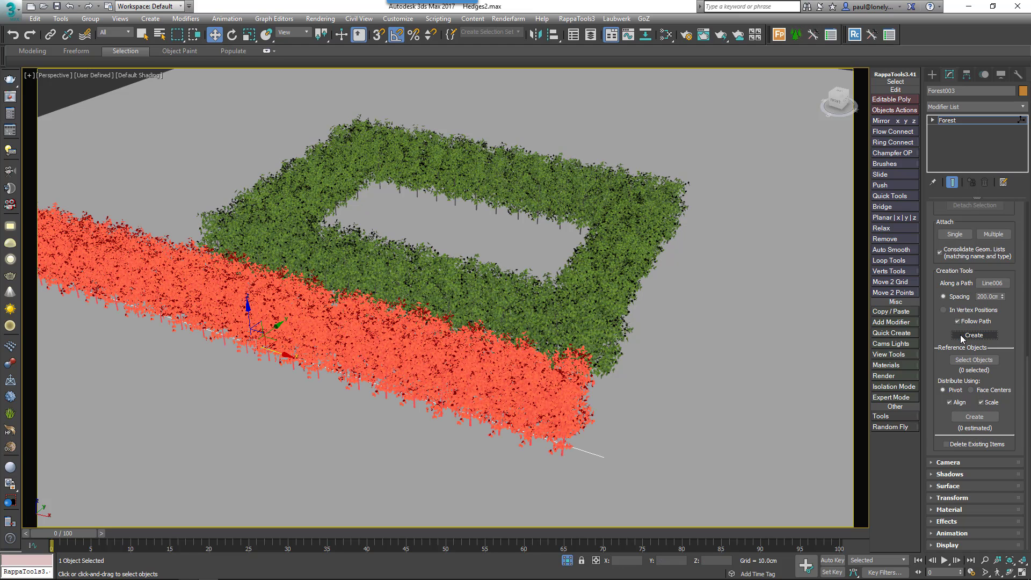
click(699, 412)
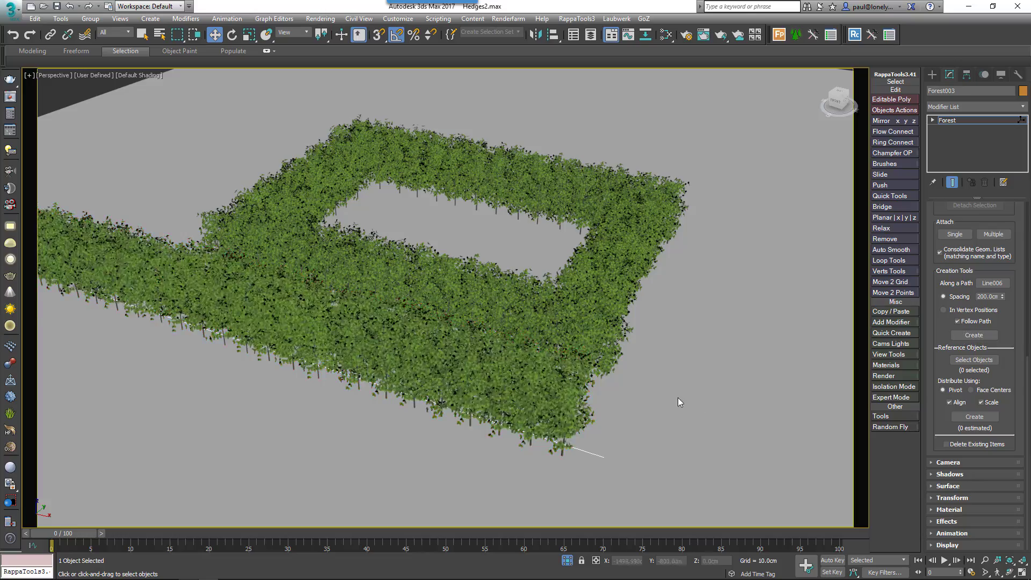
middle_drag(678, 398, 715, 417)
scroll(630, 405, down, 2)
scroll(630, 404, up, 2)
alt+middle_drag(631, 404, 581, 384)
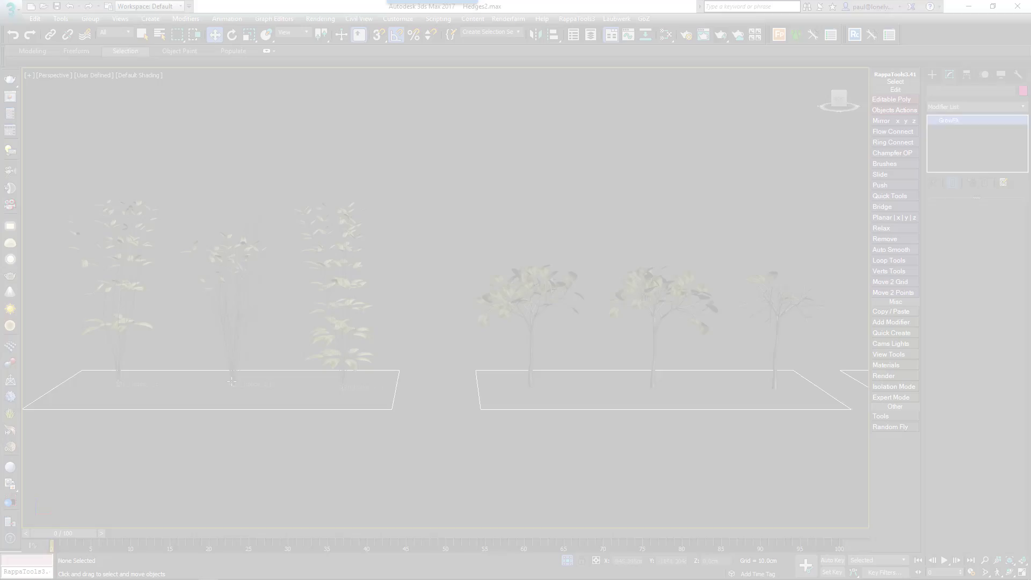
Examine the Direction Modifiers of the middle GrowFX plant, _fp_hedge_2_b, and clear the selection.
click(231, 382)
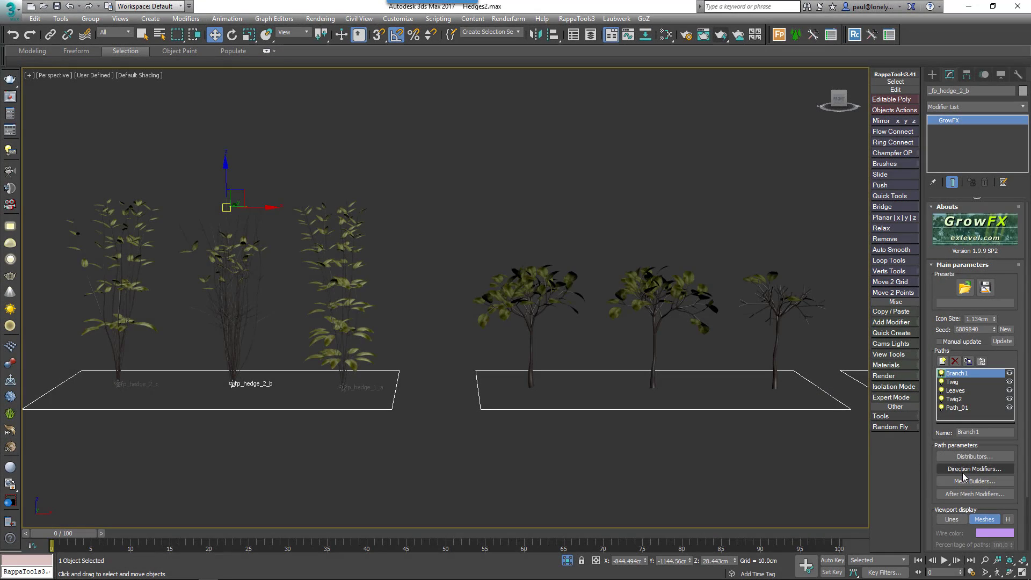
click(975, 469)
mouse_move(773, 152)
mouse_down()
mouse_move(770, 125)
mouse_move(782, 166)
mouse_move(784, 152)
mouse_up()
click(783, 116)
click(172, 449)
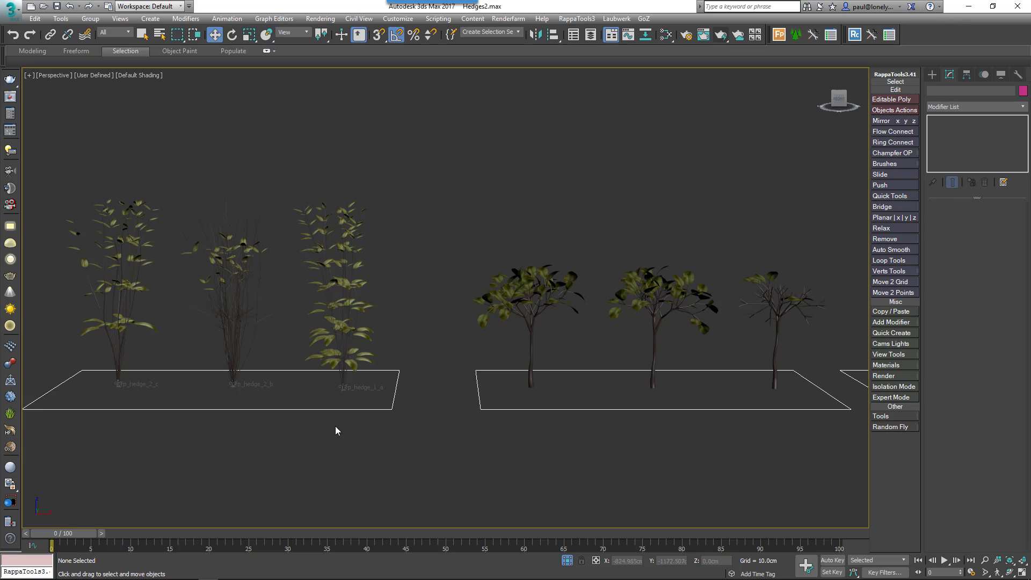
Examine the three tall GrowFX hedge plants one by one, and compare the twiggy one with the sparse small bush.
click(342, 386)
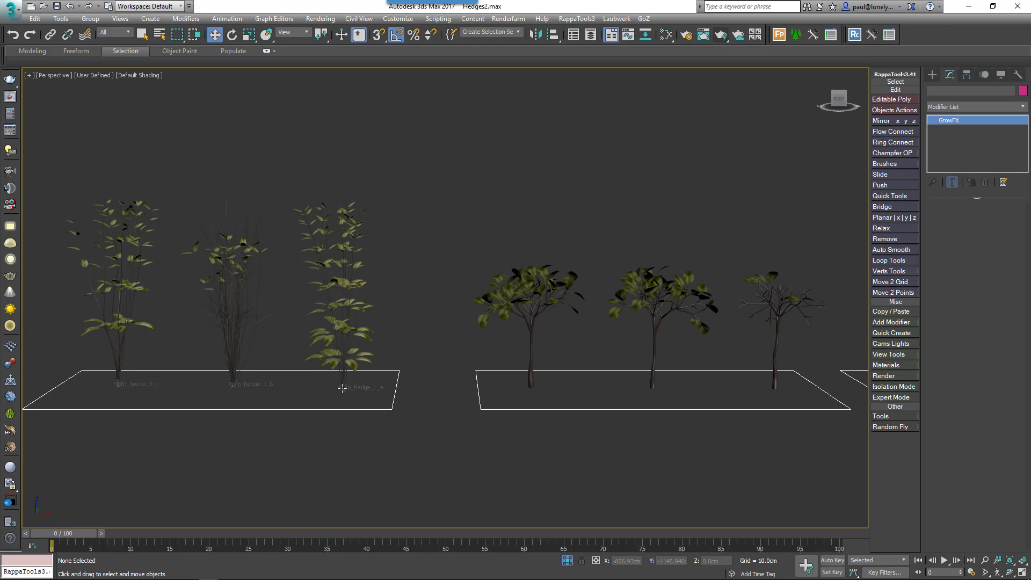
click(233, 384)
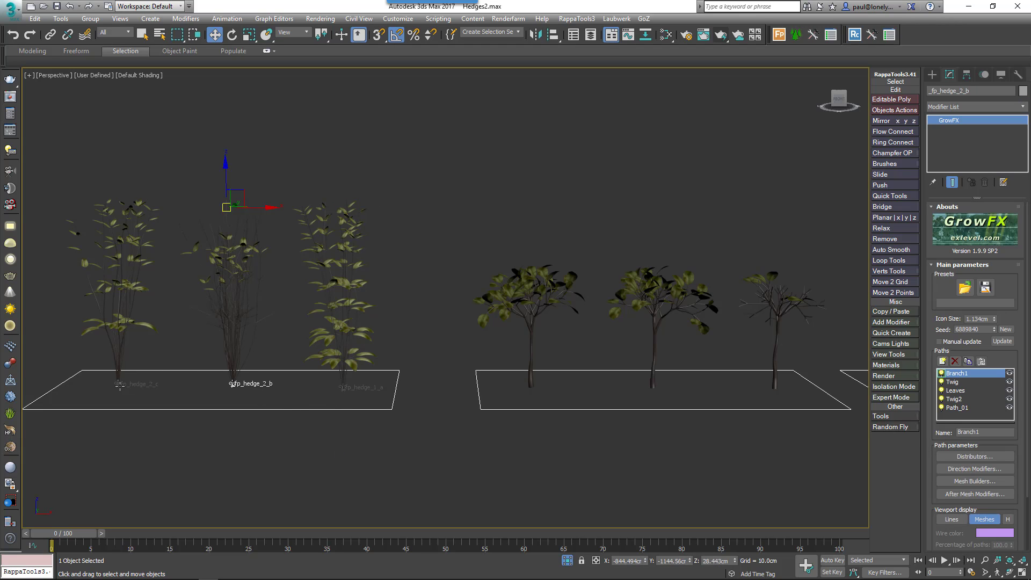
click(119, 384)
click(161, 465)
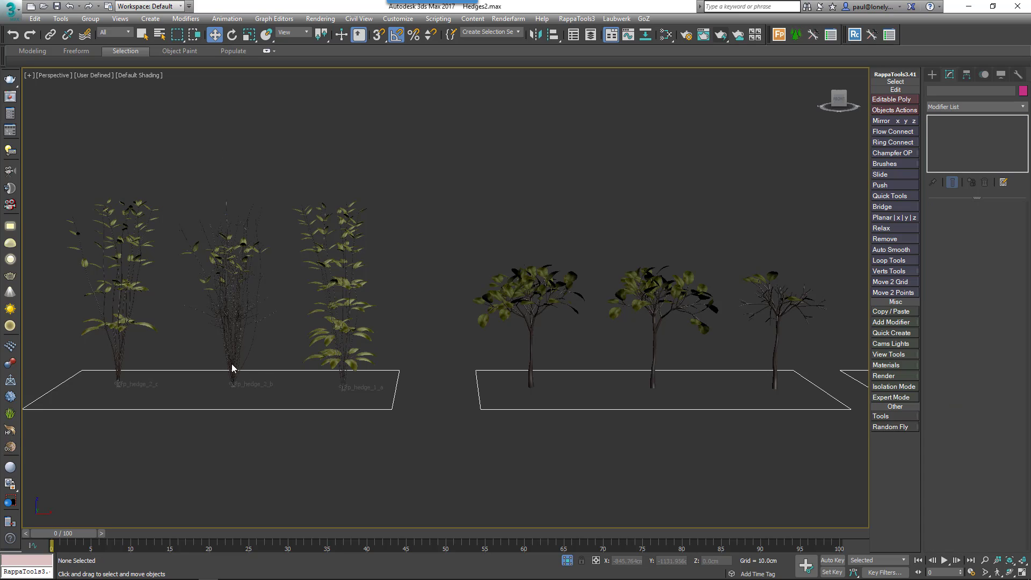
click(224, 383)
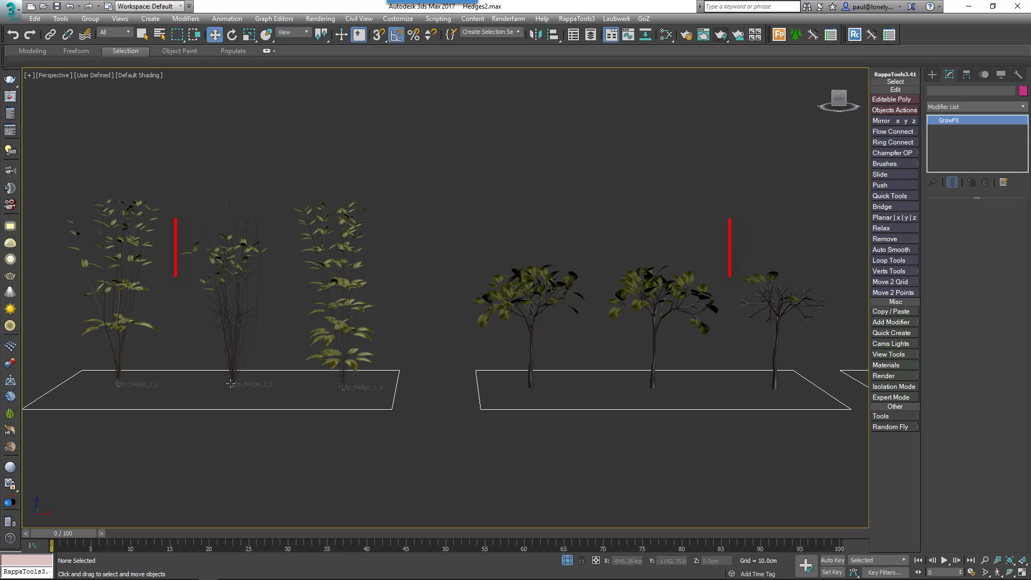
click(774, 379)
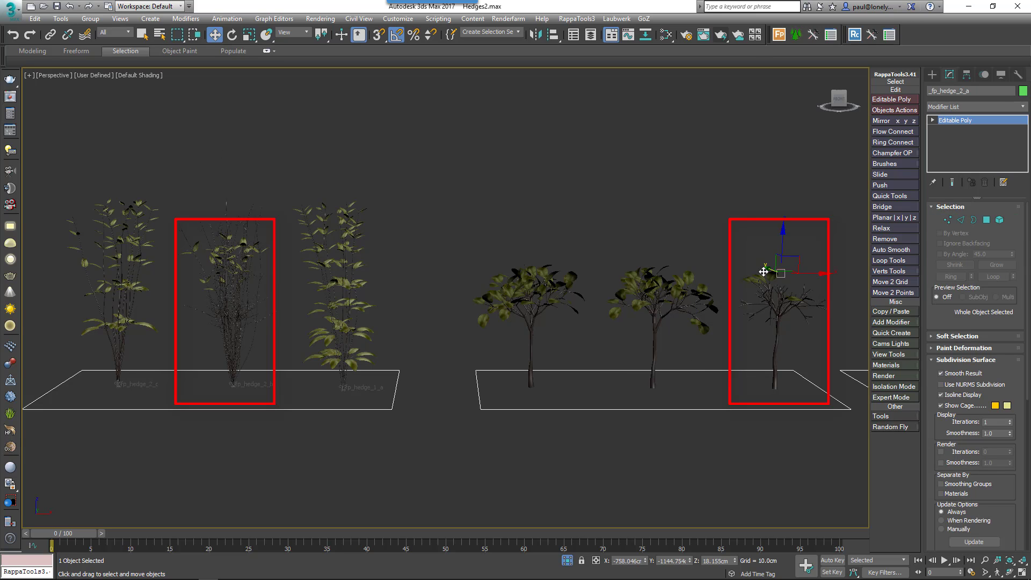
click(770, 456)
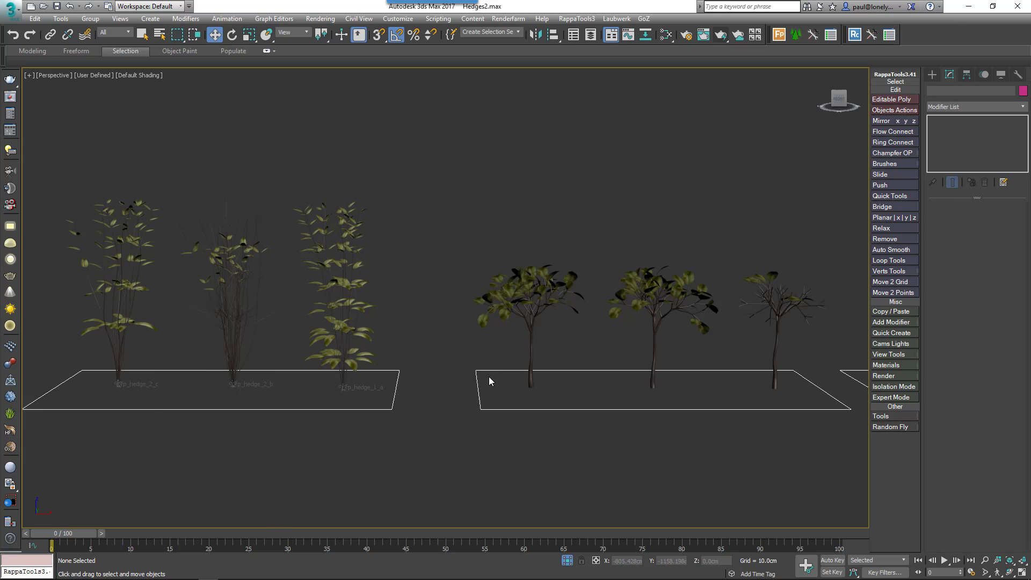
Go through all six source plants individually, starting with the three small bushes and ending with the three tall GrowFX plants.
click(515, 306)
click(656, 285)
click(774, 279)
click(344, 261)
click(347, 383)
click(233, 246)
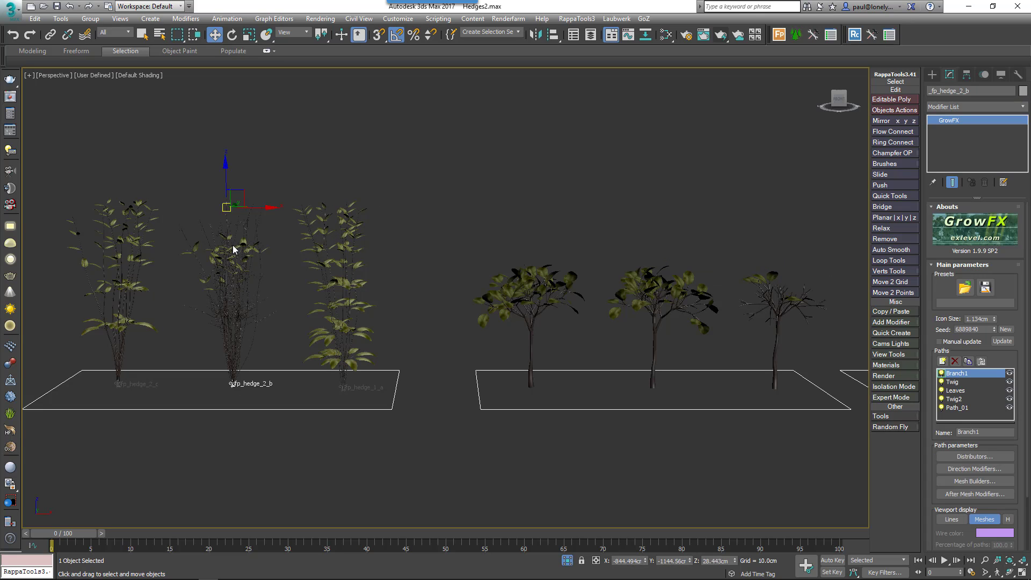
click(112, 388)
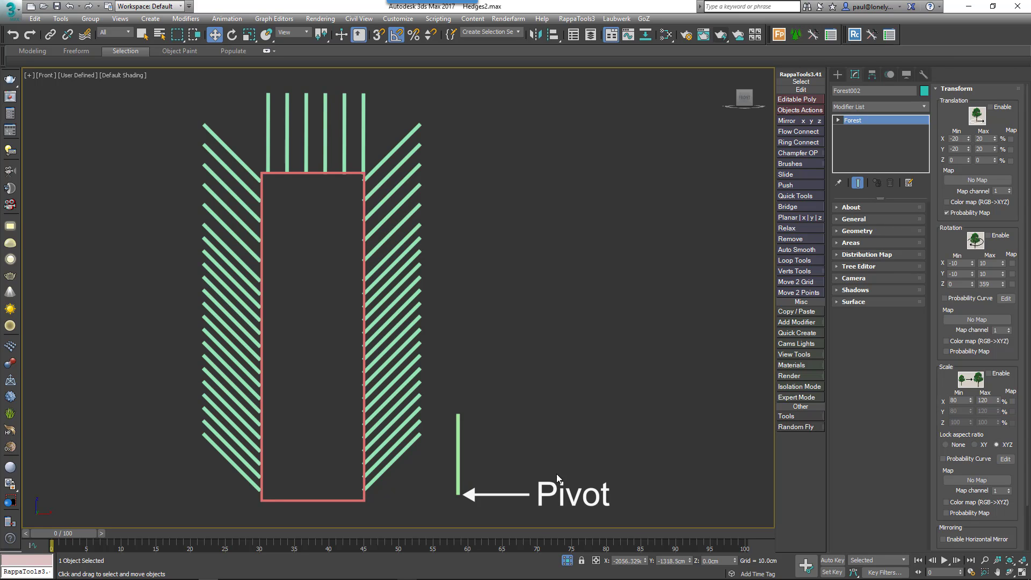
Enable random Scale and random Rotation in the Transform settings of the Forest object Forest002.
click(990, 373)
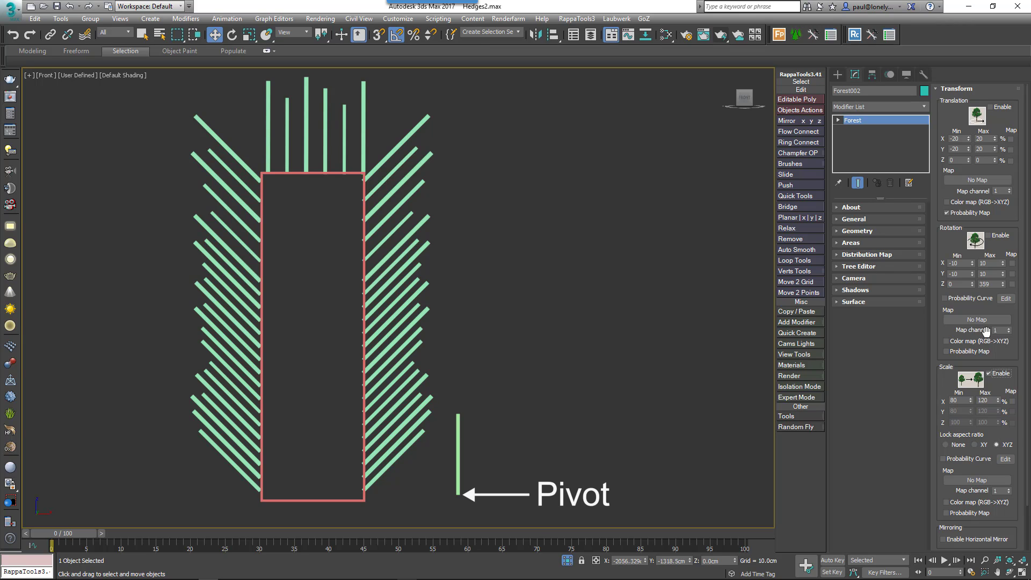
click(993, 237)
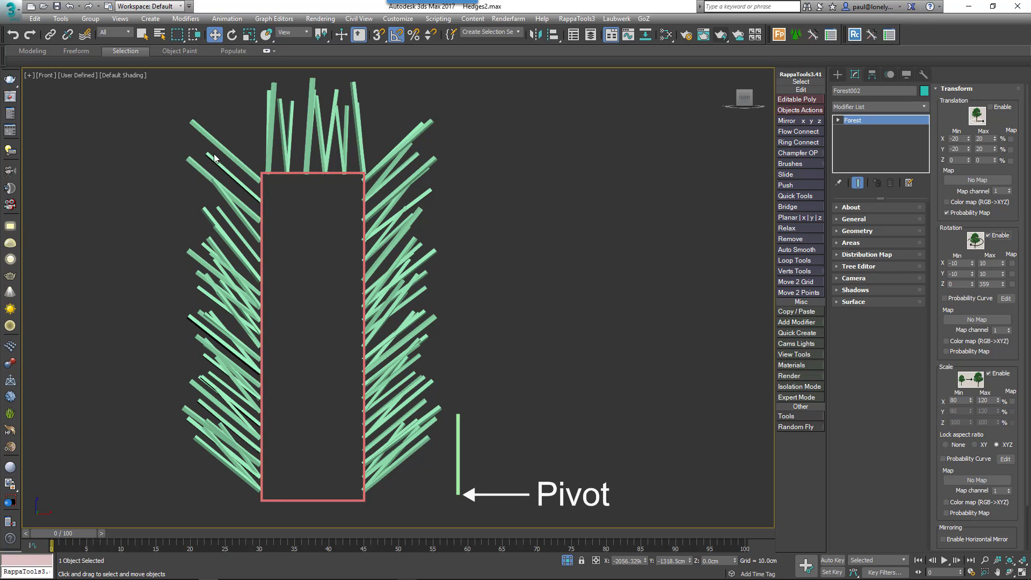
Move only the pivot of the source box Box001 upward from its base along the box's height.
click(458, 455)
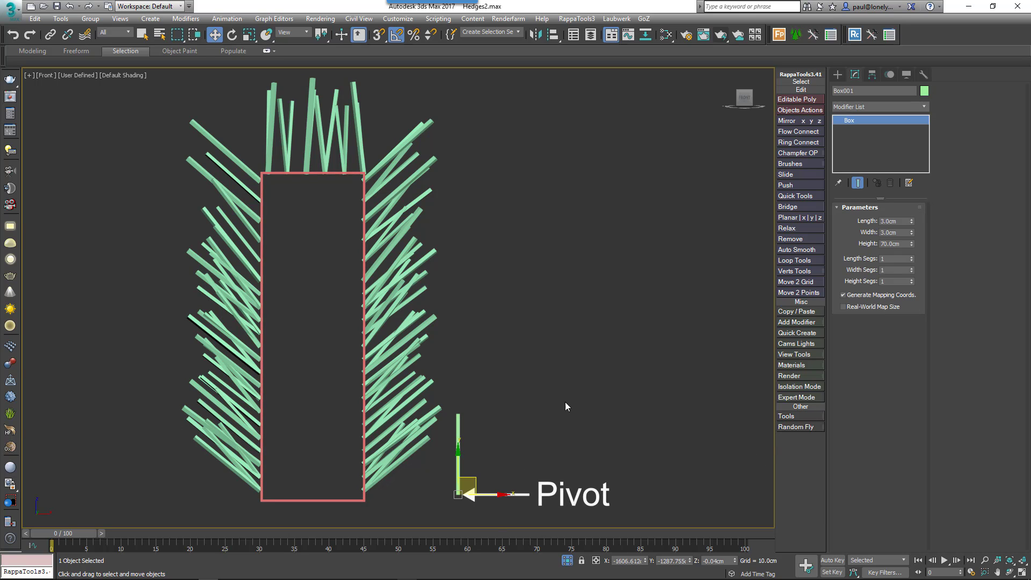
click(872, 75)
click(879, 147)
drag(459, 454, 445, 378)
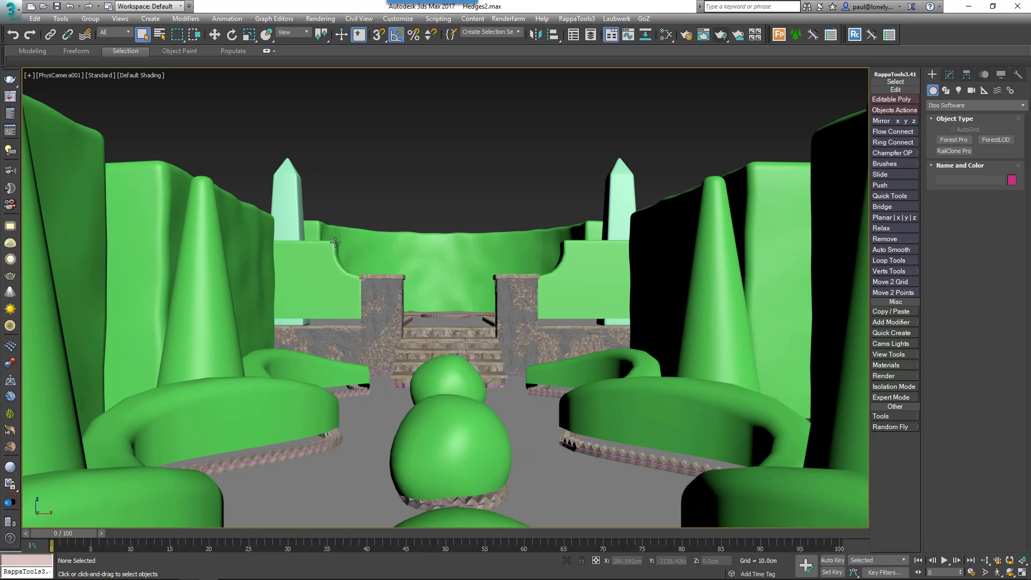
Try rotating the spherical topiary in the foreground, and undo the rotation.
click(456, 449)
key(e)
mouse_move(454, 450)
mouse_down()
mouse_move(440, 425)
mouse_move(425, 443)
mouse_move(436, 446)
mouse_up()
key(ctrl+z)
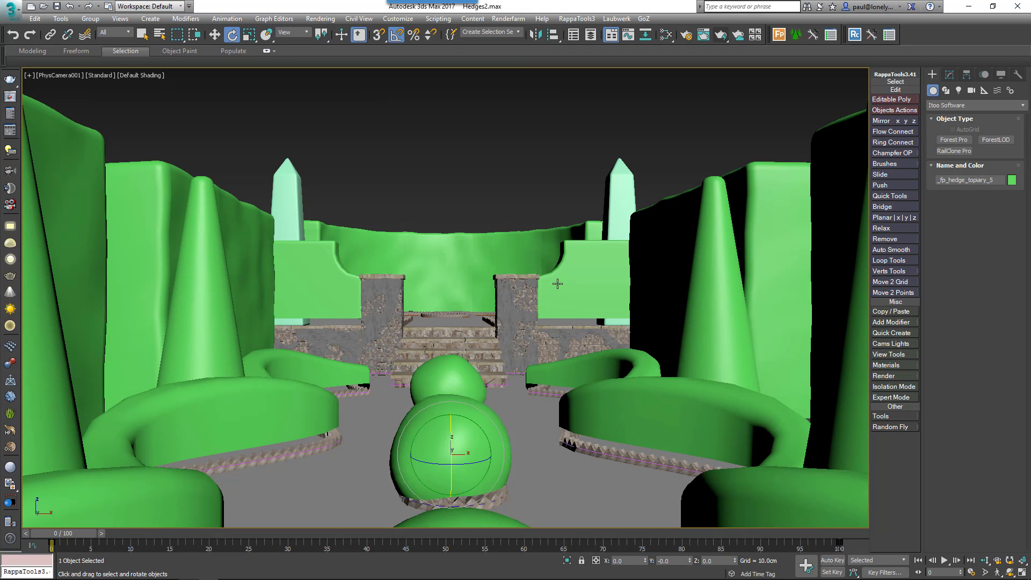
Try rotating the curved-edge topiary block beside the stone pillar near the far obelisk, and undo the rotation.
click(556, 286)
drag(535, 241, 539, 214)
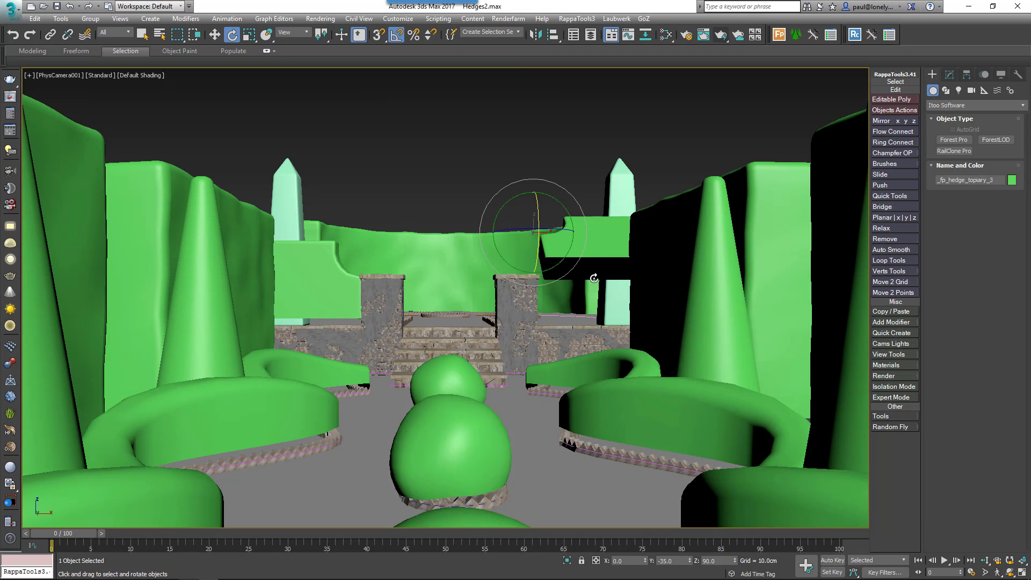
key(ctrl+z)
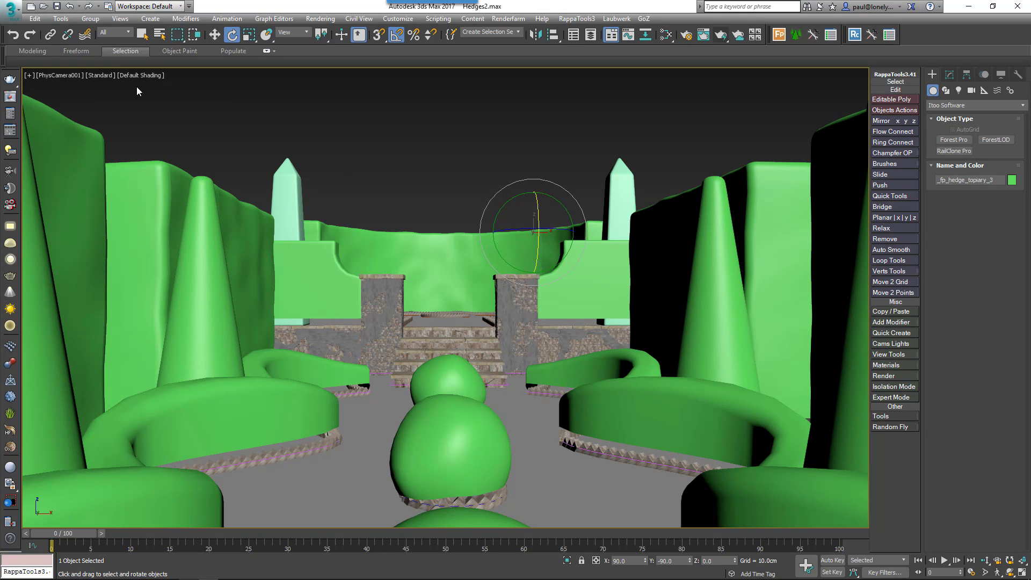
Display the UV checker pattern on all scene objects to examine their texture mapping.
click(104, 75)
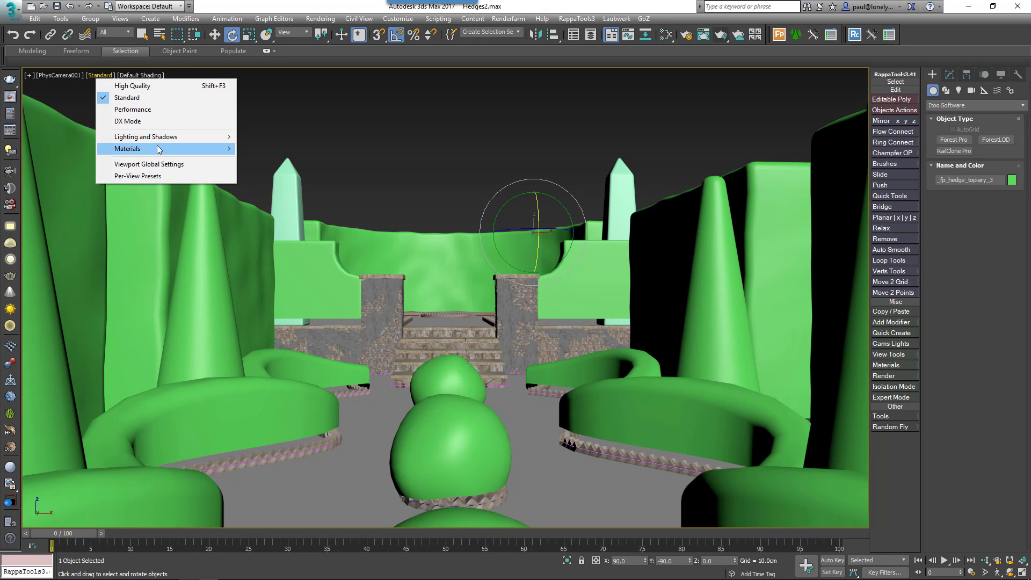
mouse_move(197, 149)
click(282, 226)
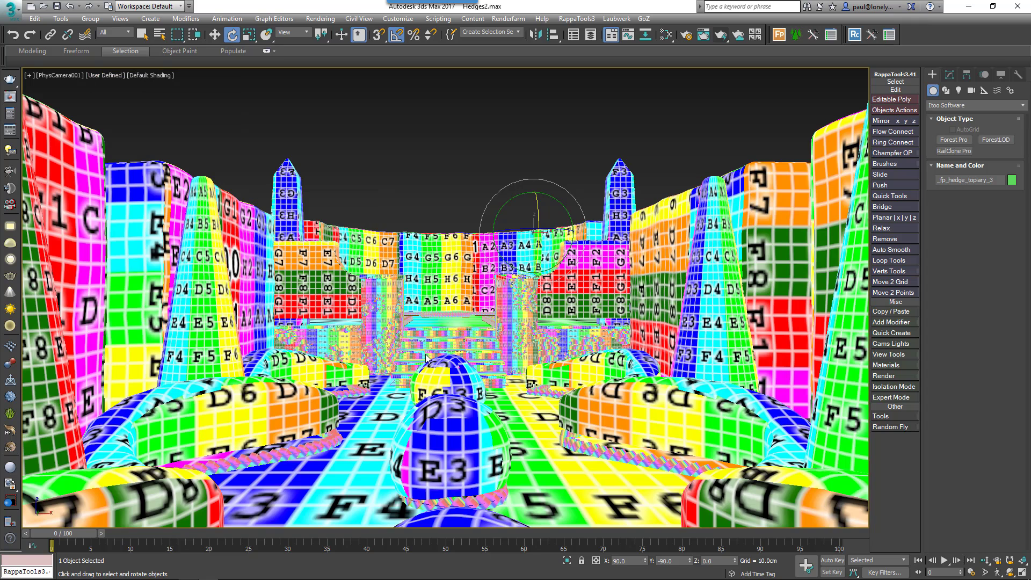
Isolate RC_hedges to inspect its UV mapping, and restore the normal viewport materials.
click(407, 206)
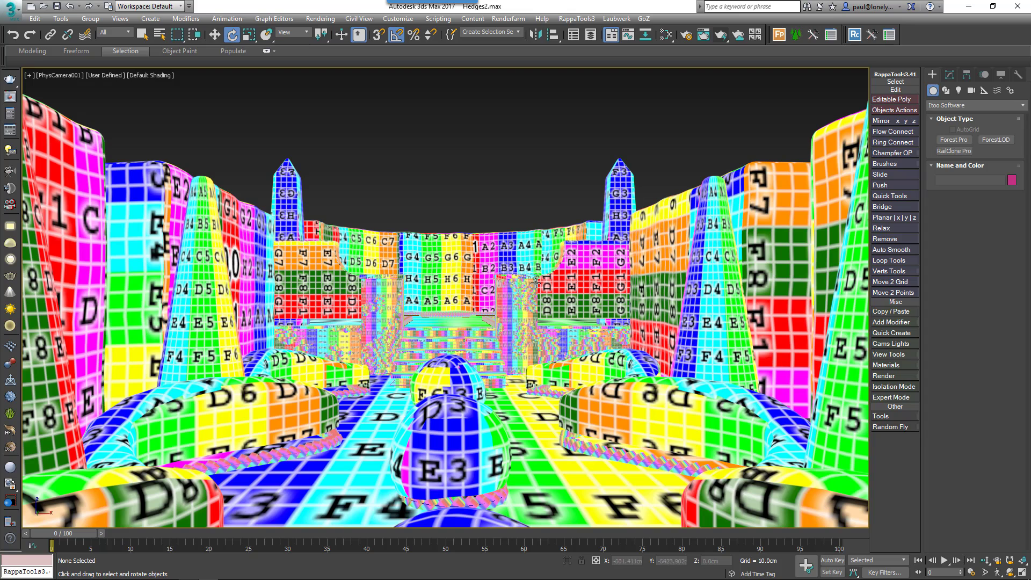
click(449, 269)
key(alt+q)
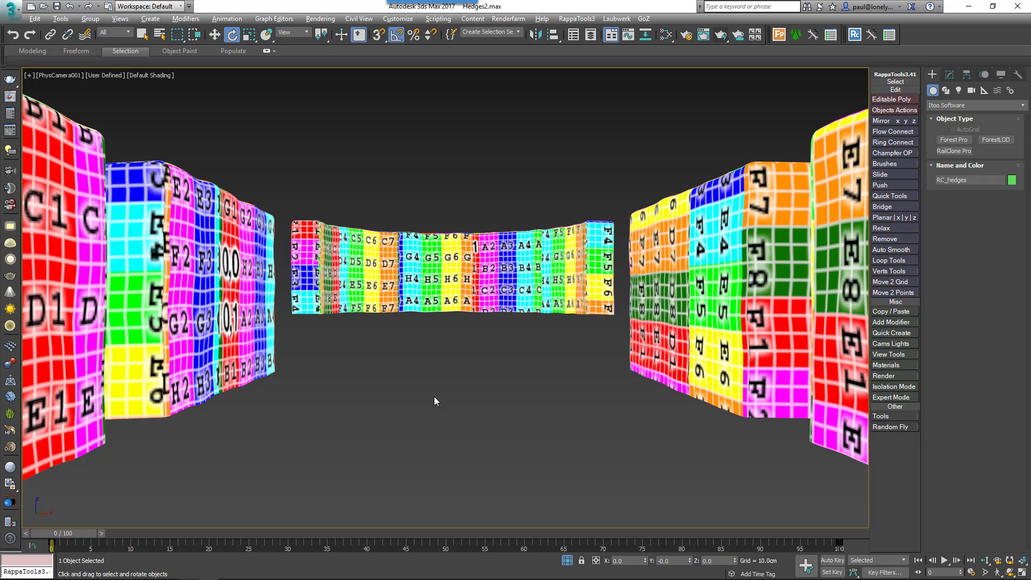
click(112, 76)
mouse_move(231, 160)
click(284, 226)
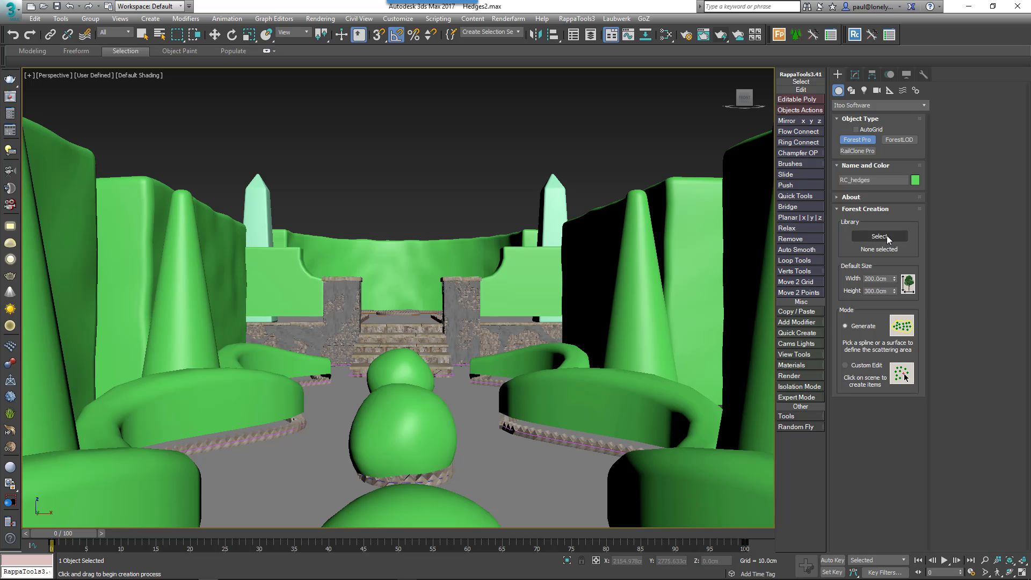
Create a Forest Pro object in Generate mode on the foreground spherical topiary and open its parameters for editing.
click(407, 412)
right_click(526, 439)
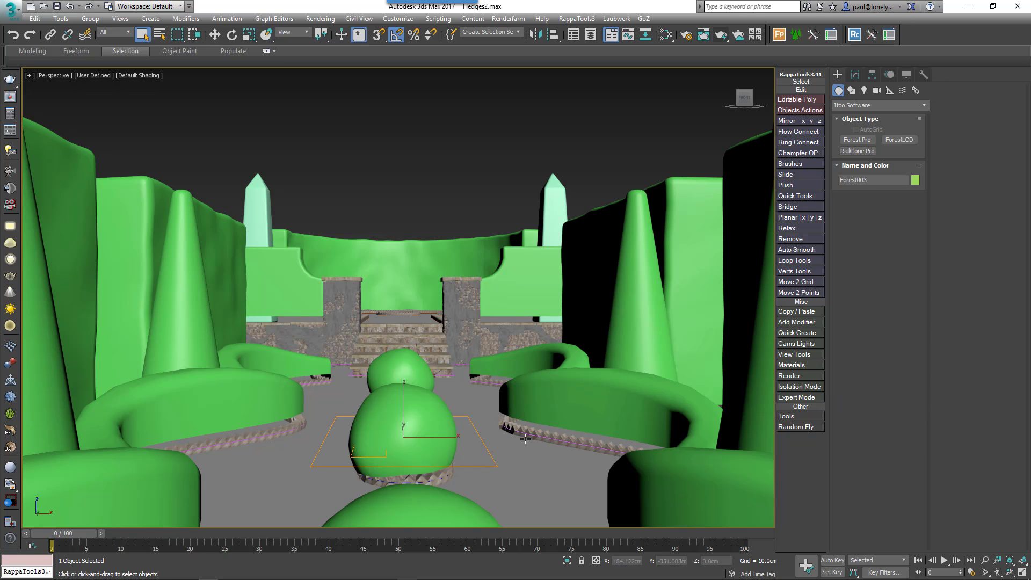
click(855, 75)
Add the remaining topiary shapes, the undulating hedge and RC_hedges as scatter surfaces of Forest003.
click(857, 301)
key(w)
click(947, 170)
click(645, 324)
click(942, 168)
click(612, 399)
click(944, 170)
click(546, 291)
click(945, 168)
click(550, 207)
click(938, 89)
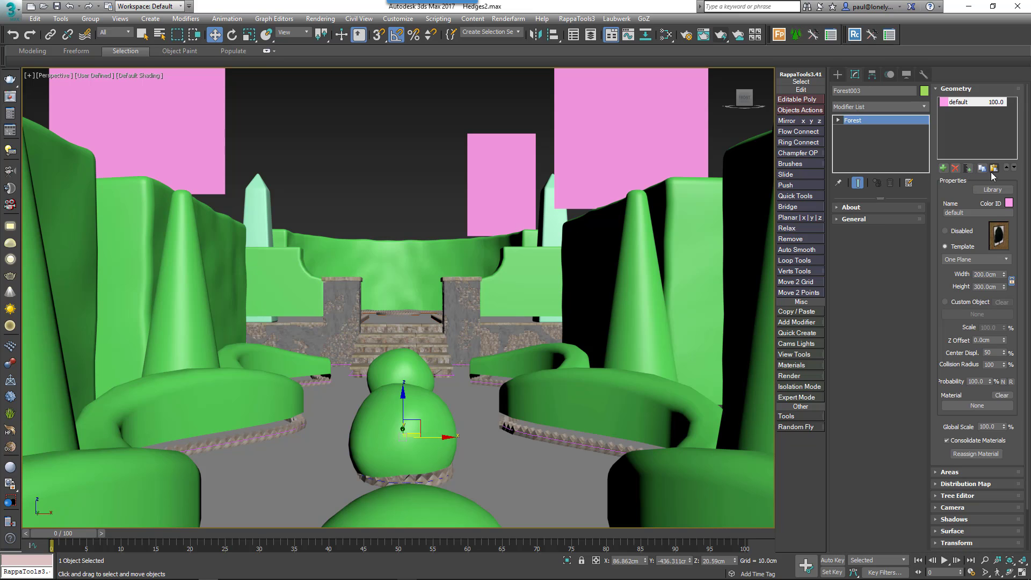
Add the six _fp_hedge source models to Forest003's geometry, enabling Cloud Point display and animation only at render time.
click(968, 168)
click(452, 207)
scroll(516, 268, down, 1)
click(515, 267)
shift+click(537, 311)
click(618, 363)
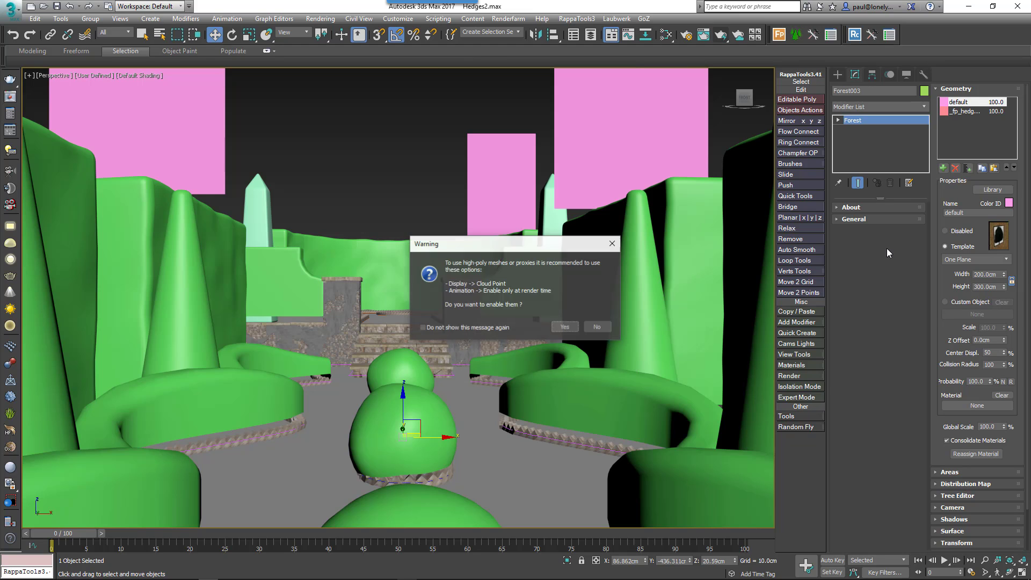
click(565, 326)
Set the Color ID of the last three models in the geometry list to red.
click(966, 130)
shift+click(966, 148)
click(1009, 203)
drag(361, 72, 417, 72)
click(402, 169)
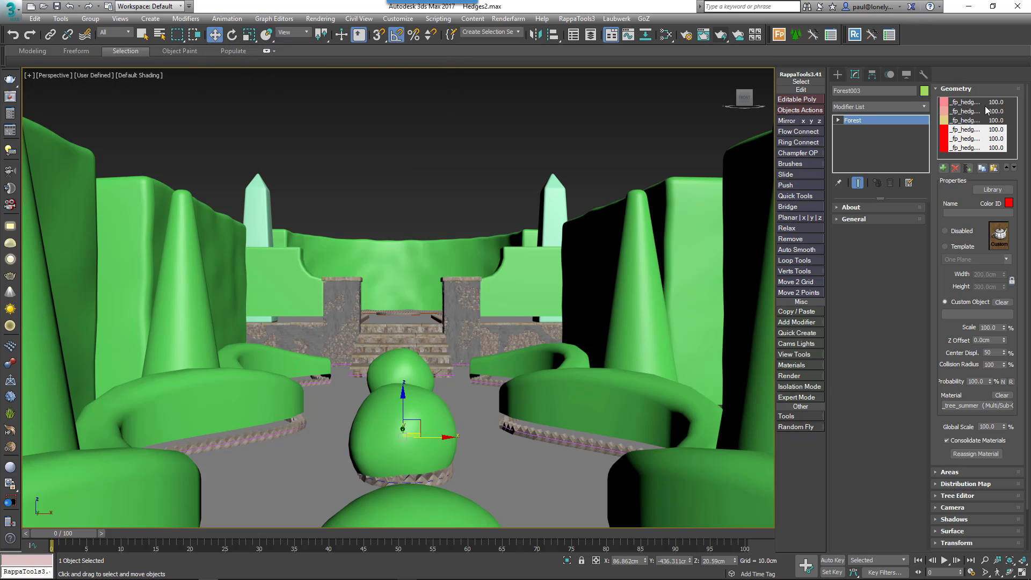
Set the Color ID of the first three models in the geometry list to green.
click(979, 120)
shift+click(974, 103)
click(1008, 203)
drag(379, 83, 446, 86)
click(401, 164)
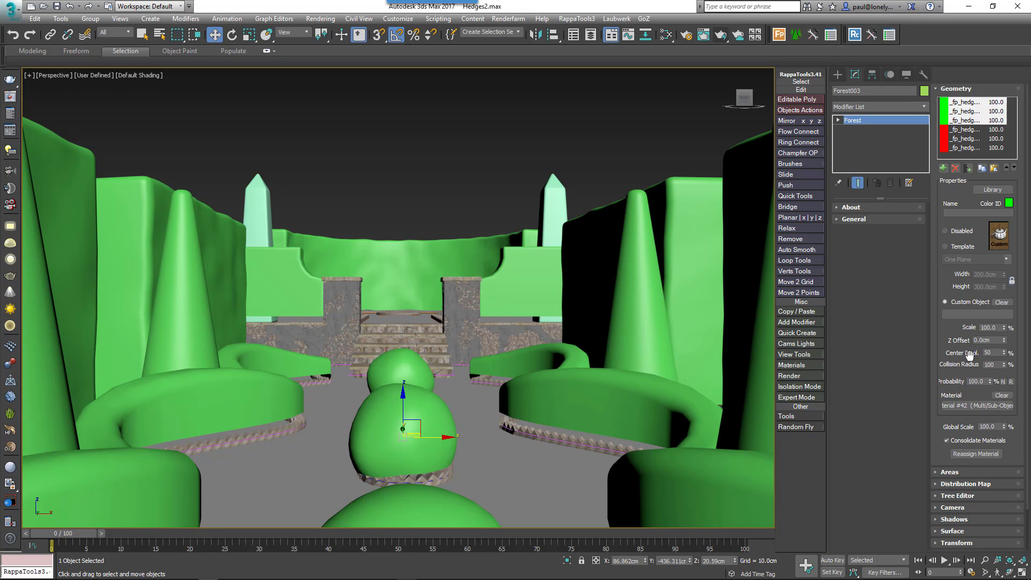
Set the probability of the three green-coded models to 15%.
click(975, 381)
text(15)
key(Return)
click(976, 219)
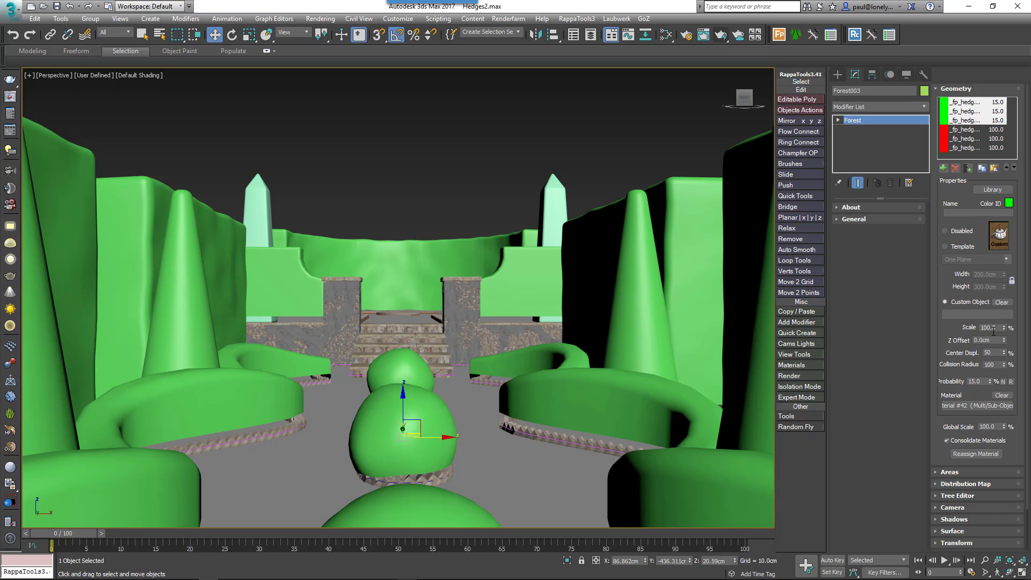
Set the probability of the model _fp_hedge_1_b to 20%.
click(972, 139)
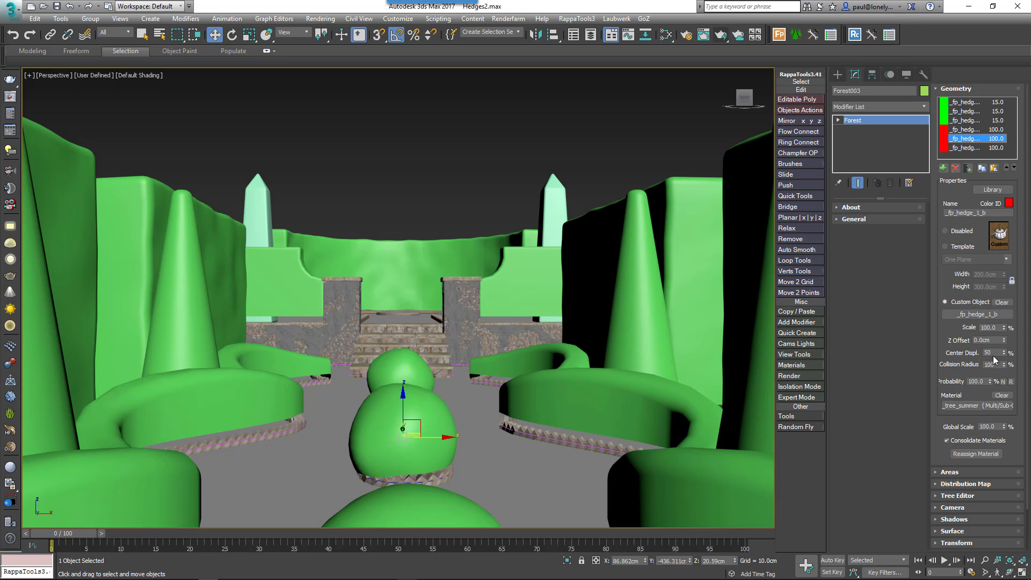
click(977, 381)
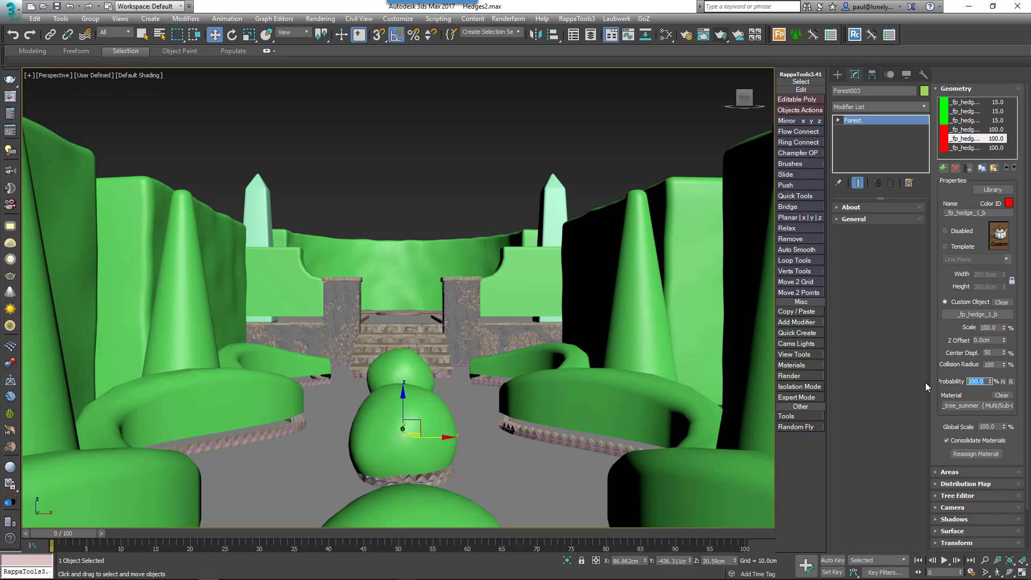
text(20)
key(Return)
click(954, 89)
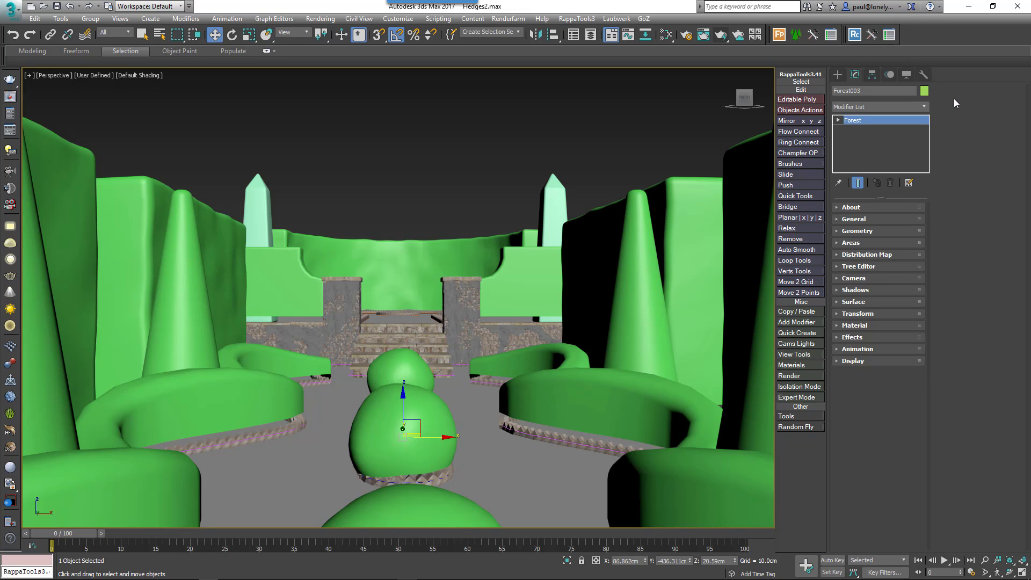
Switch the surface scattering of Forest003 to UV mode and toggle the Align option of its UV transform.
click(852, 302)
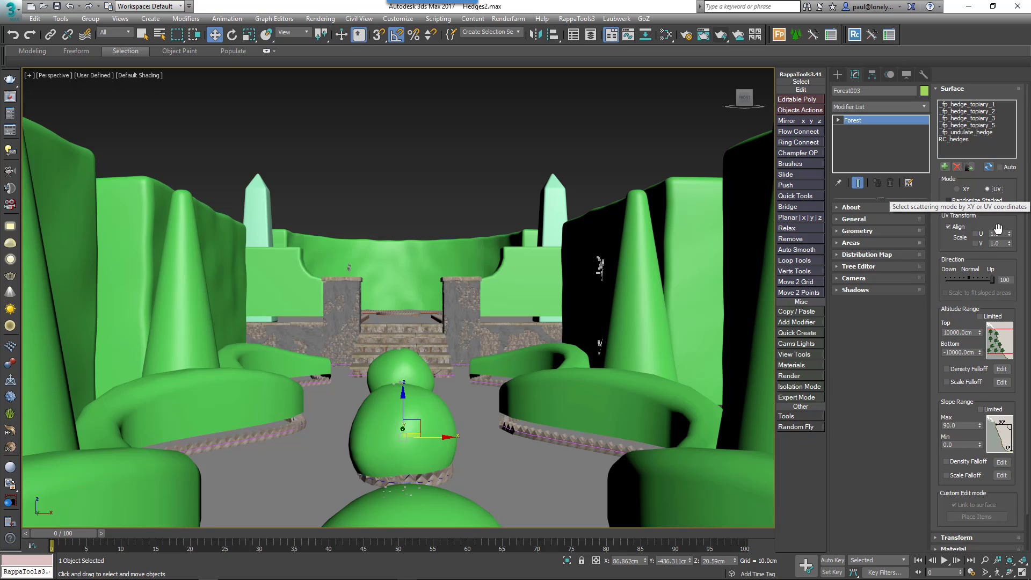
click(948, 227)
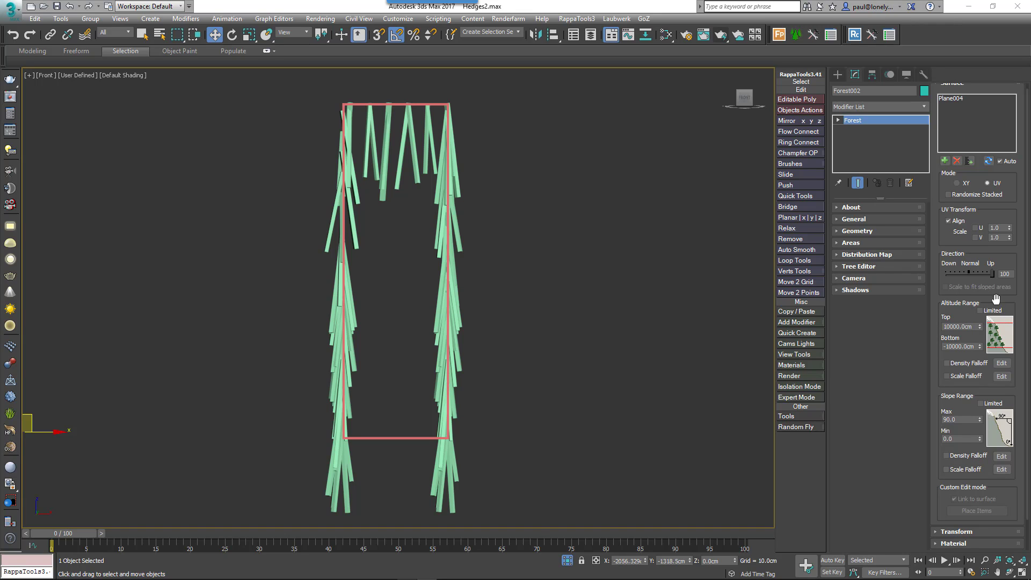
Adjust Forest002's surface direction around Normal to tilt its items, and set the direction value to 50.
drag(993, 274, 968, 278)
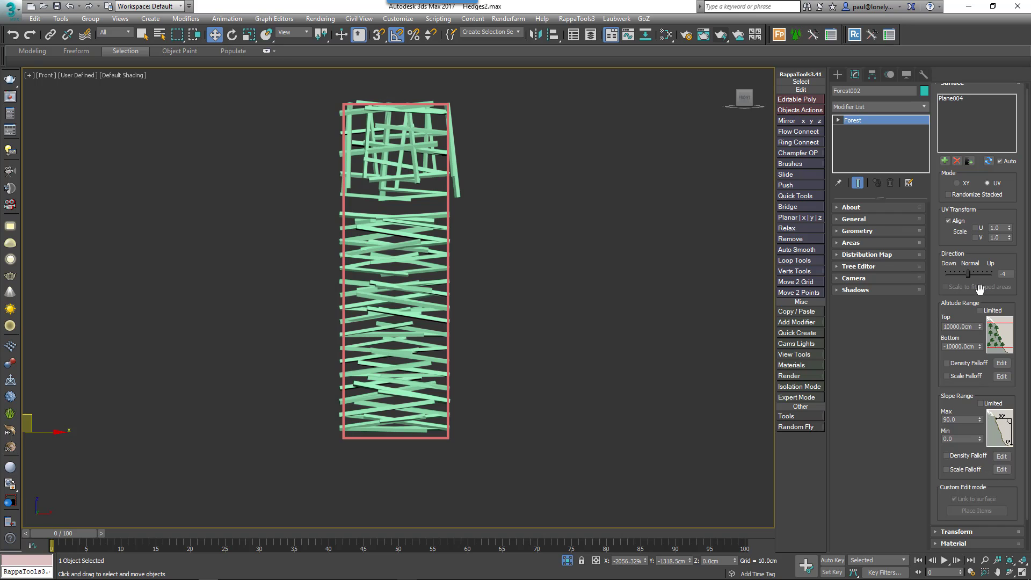
drag(968, 275, 976, 274)
double_click(1003, 274)
text(50)
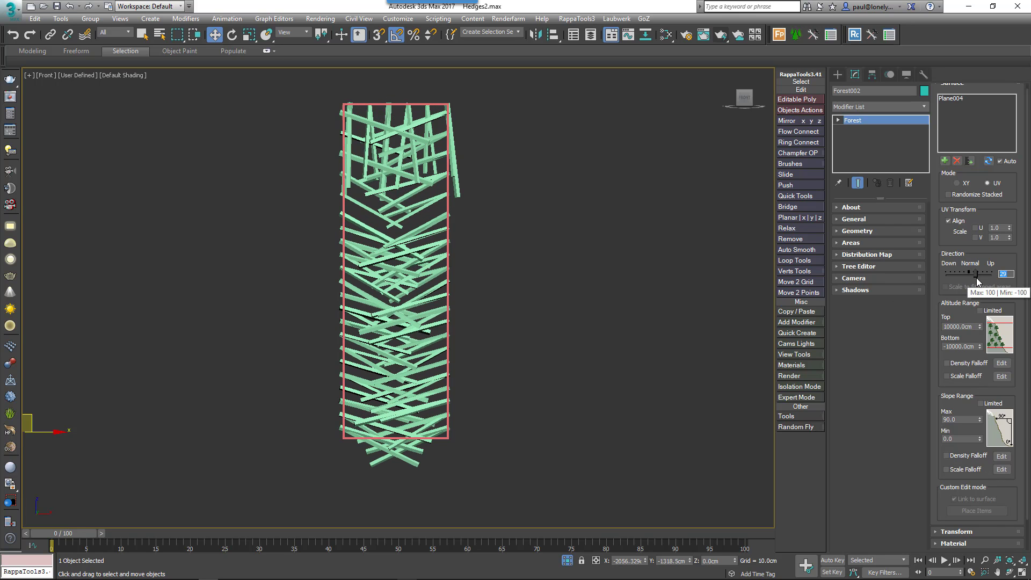
key(Return)
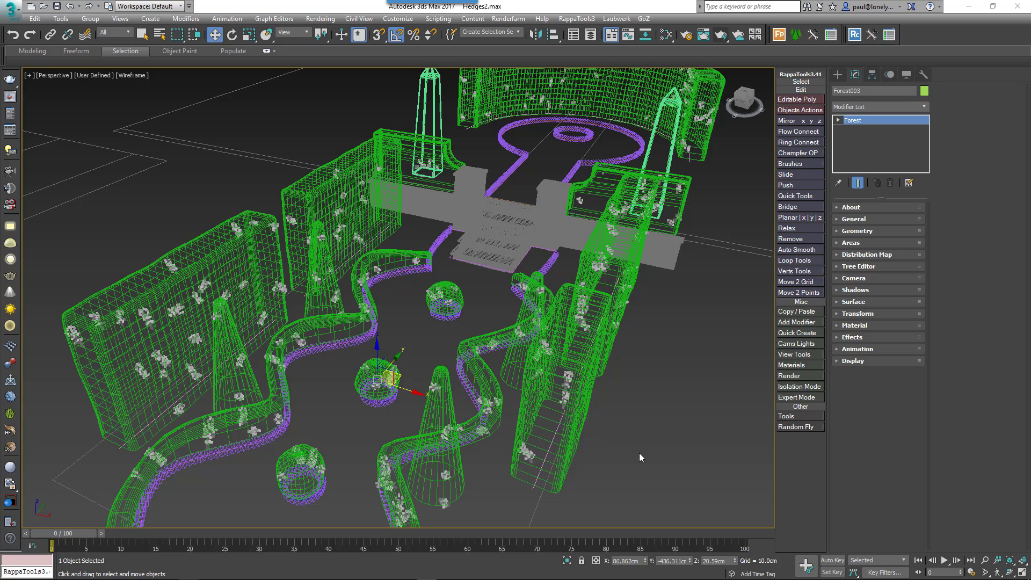
Enable Use Color ID for the point-cloud display of Forest003.
click(853, 361)
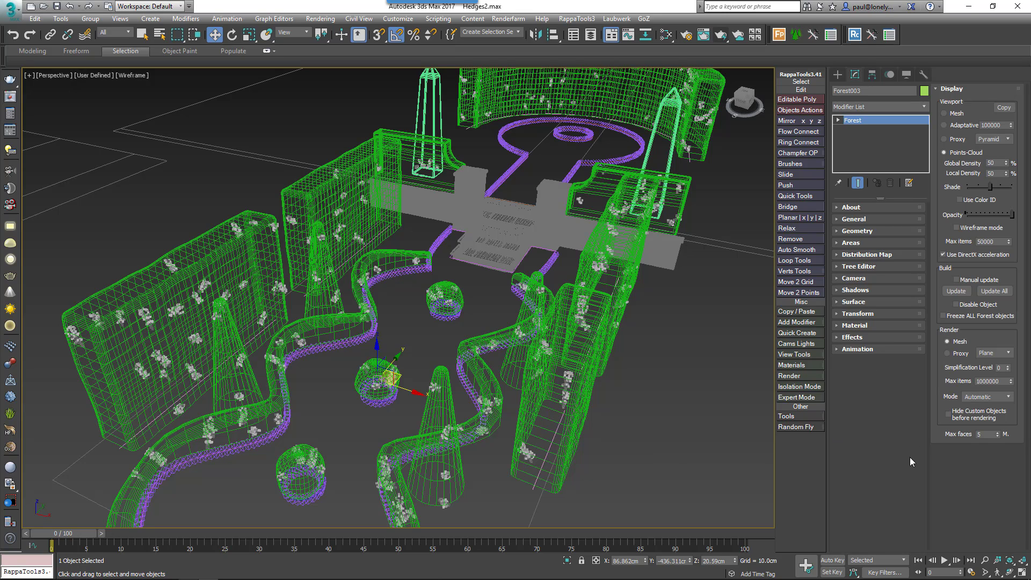
click(960, 200)
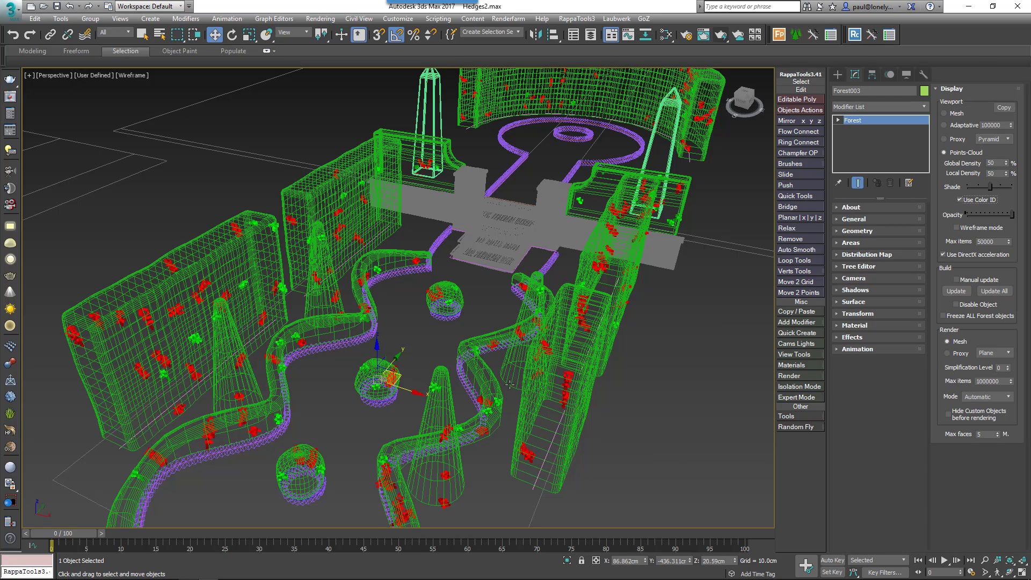
click(951, 90)
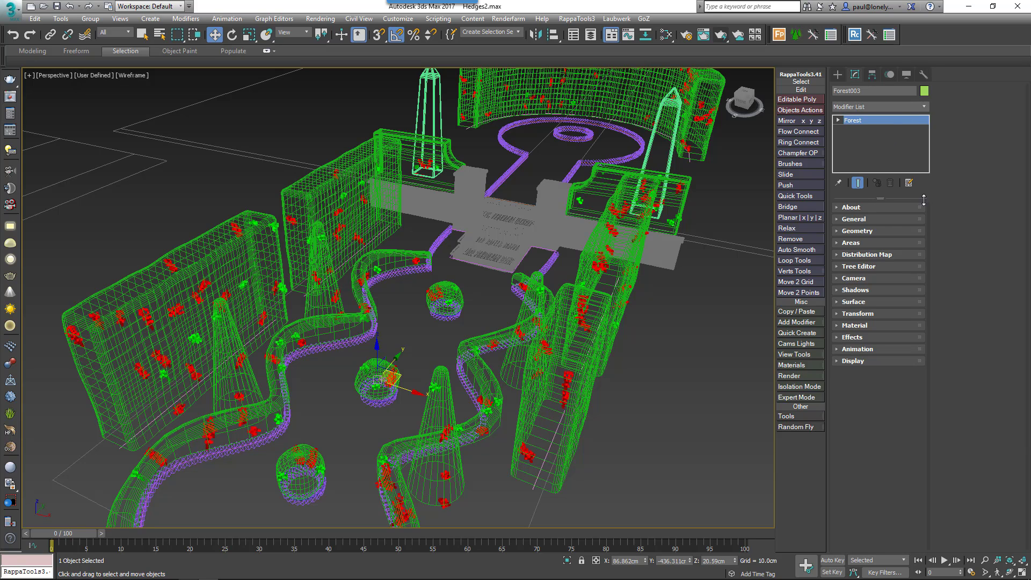
Change the distribution map image of Forest003 to Full.
click(859, 231)
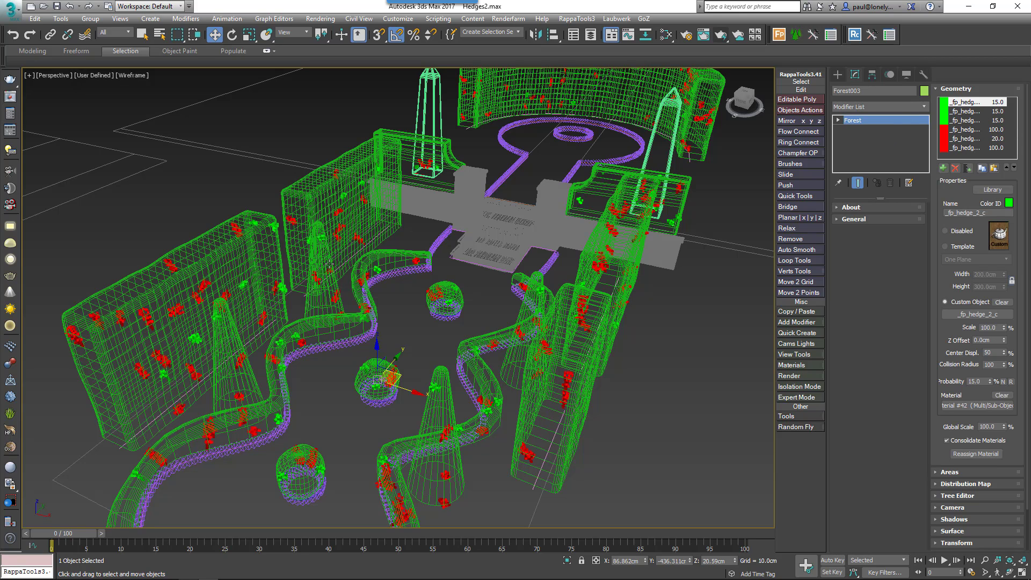
click(944, 89)
click(869, 255)
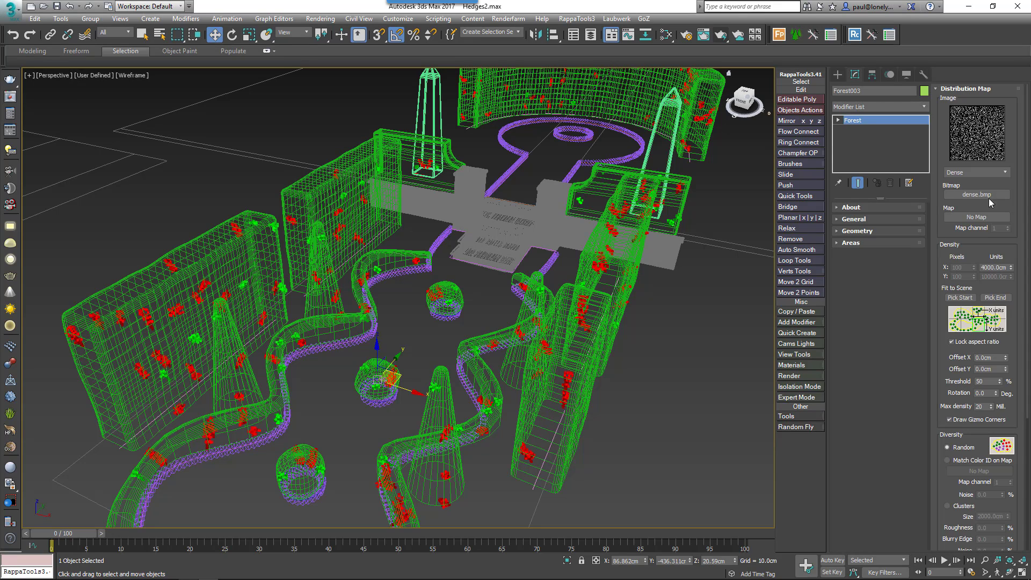
click(974, 172)
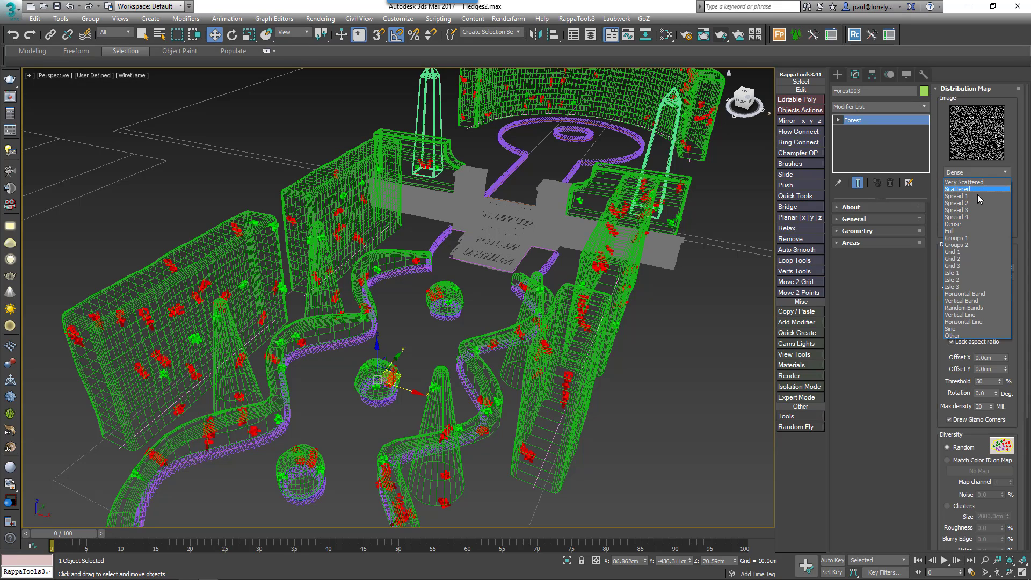
click(970, 231)
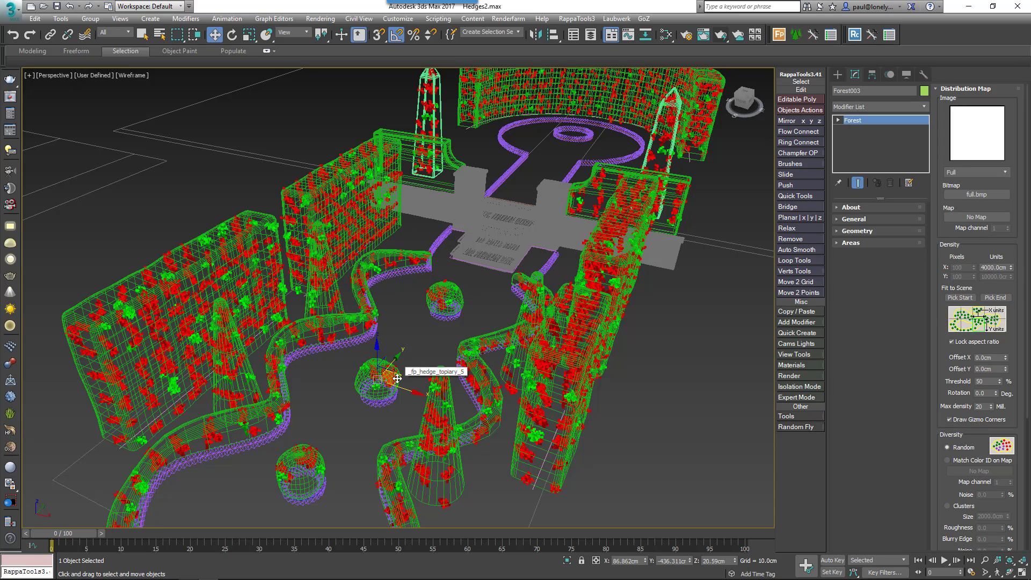
Set the distribution map's X density to 570 cm for denser coverage.
drag(1011, 268, 1014, 294)
double_click(1003, 267)
text(570)
key(Return)
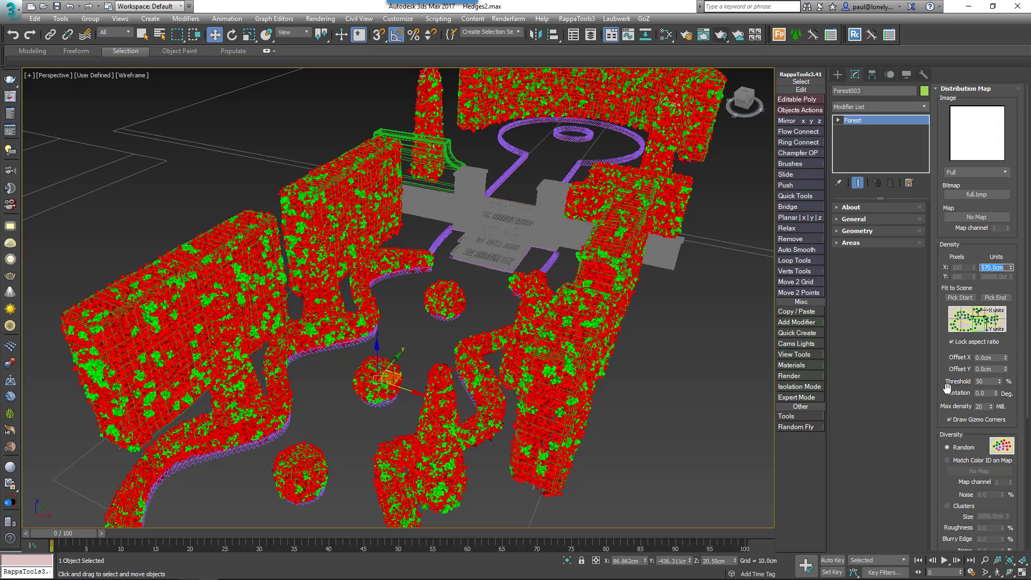
Switch the distribution's diversity to Clusters with a cluster size of 40 cm.
drag(947, 387, 955, 195)
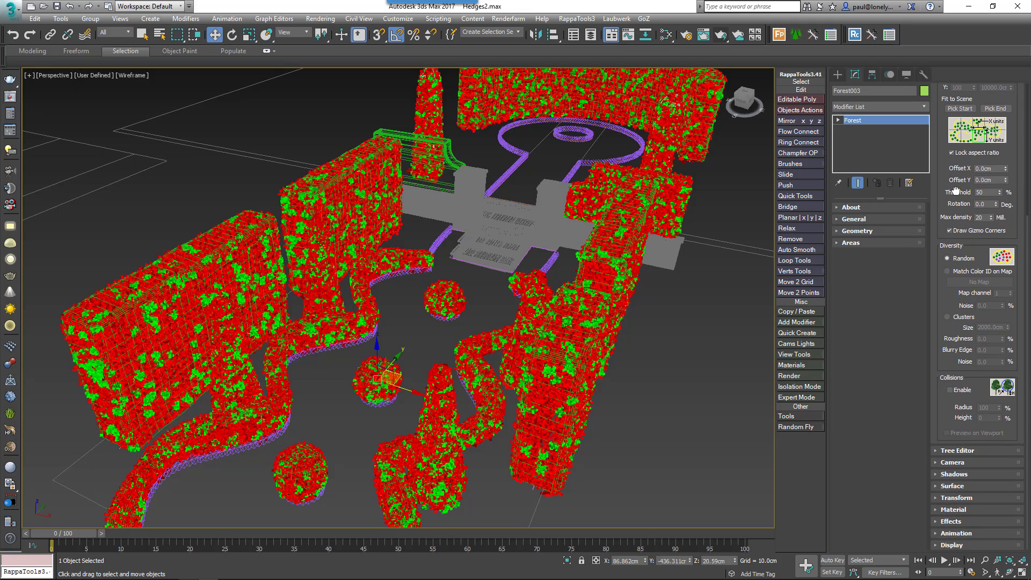
click(954, 318)
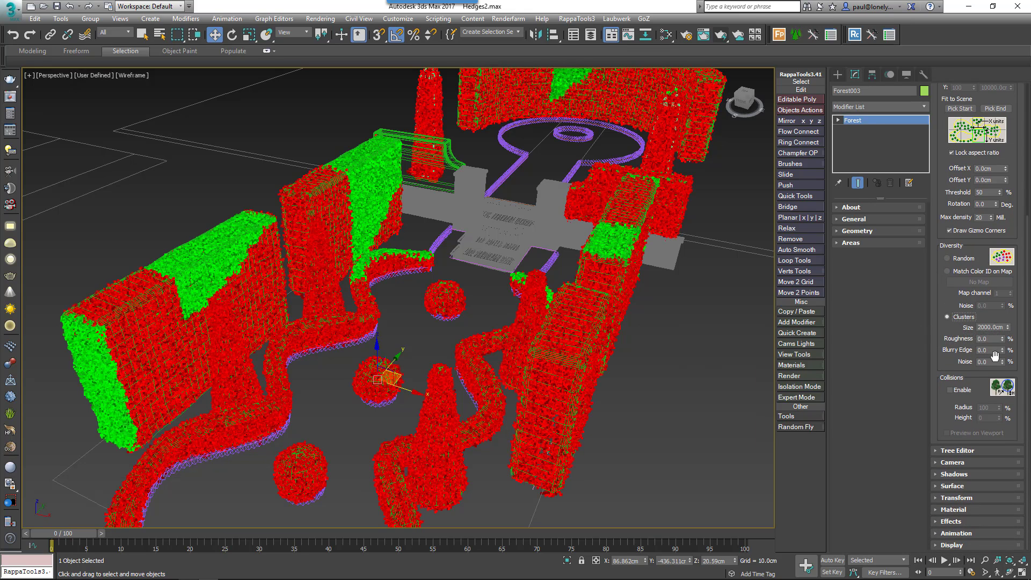
drag(1007, 328, 1007, 385)
text(0)
key(Return)
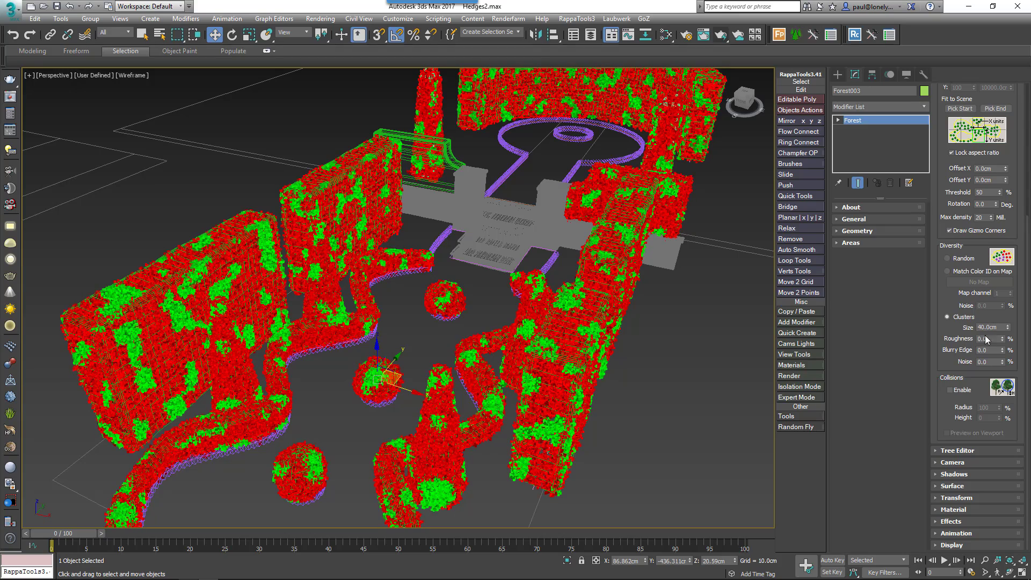
Set the clusters to size 70 cm, roughness 100%, blurry edge 75% and noise 5%.
double_click(986, 327)
text(70)
key(Tab)
text(100)
key(Tab)
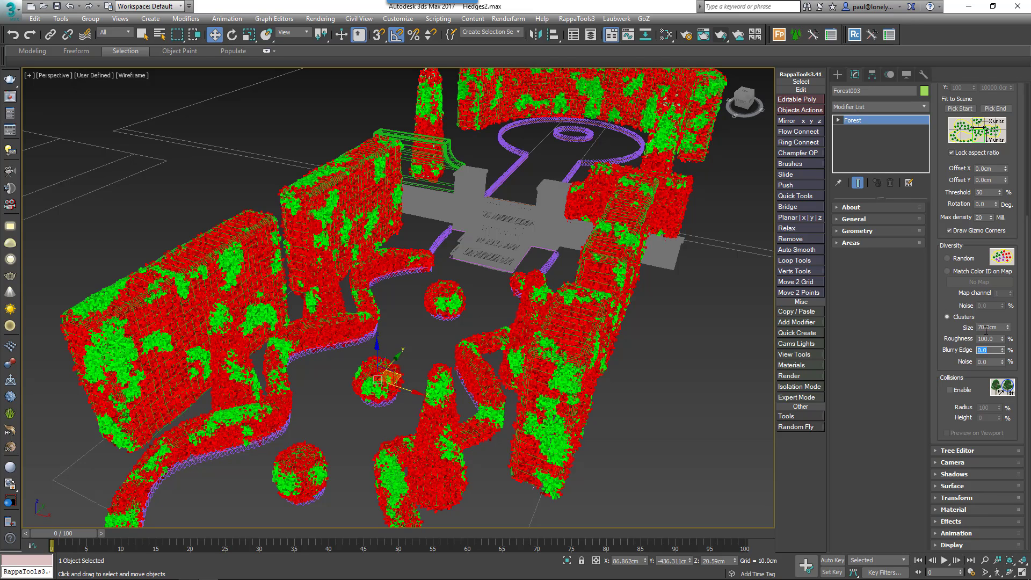
key(Tab)
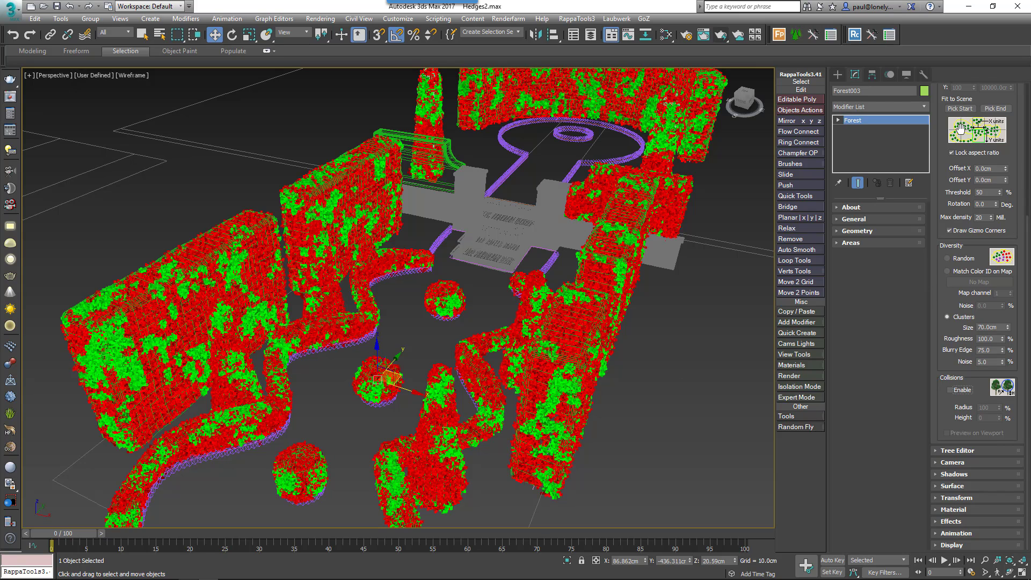
scroll(958, 131, up, 5)
drag(942, 125, 945, 308)
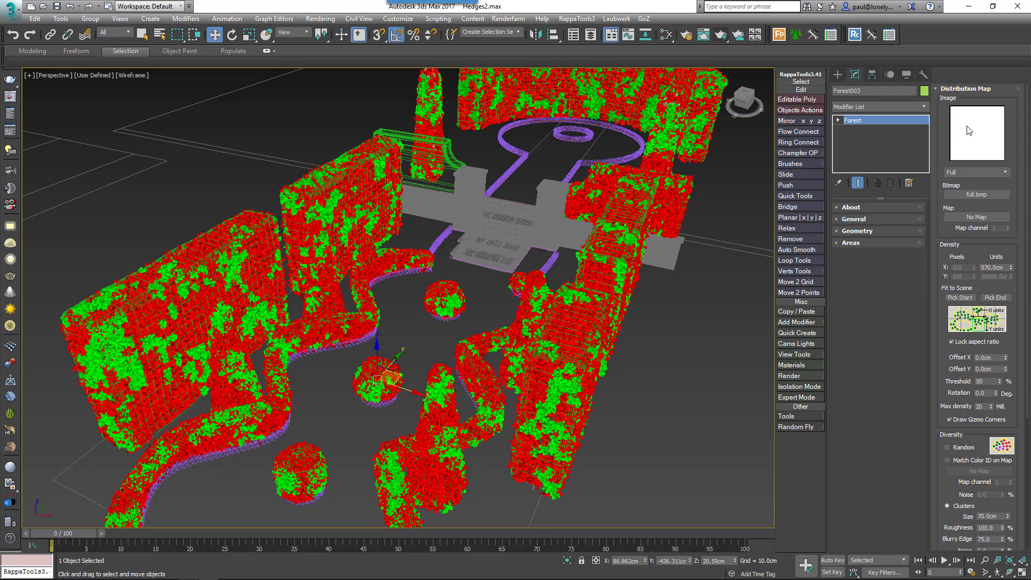
click(966, 89)
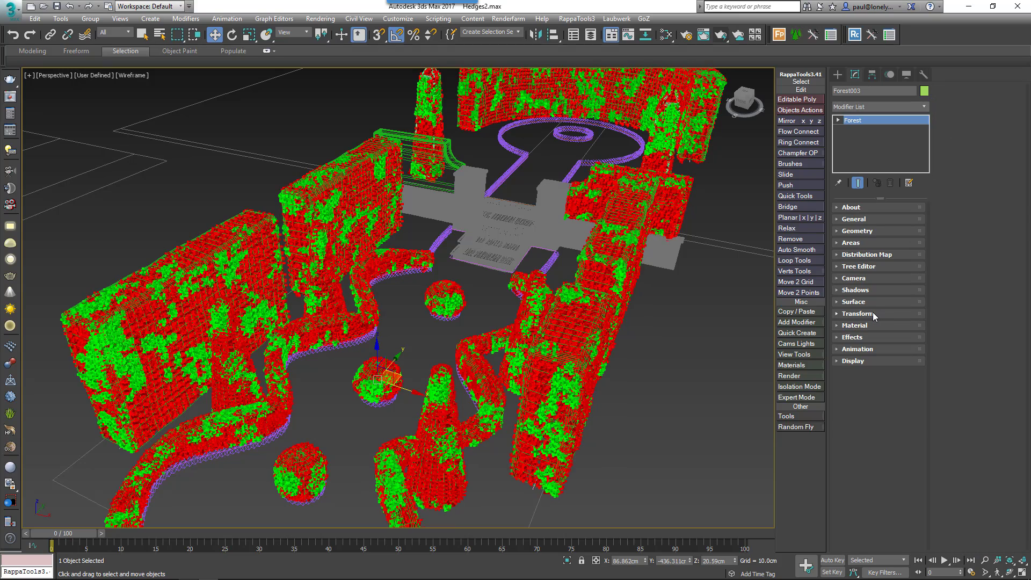
Enable random translation, rotation and scale in the Transform settings of Forest003.
click(872, 313)
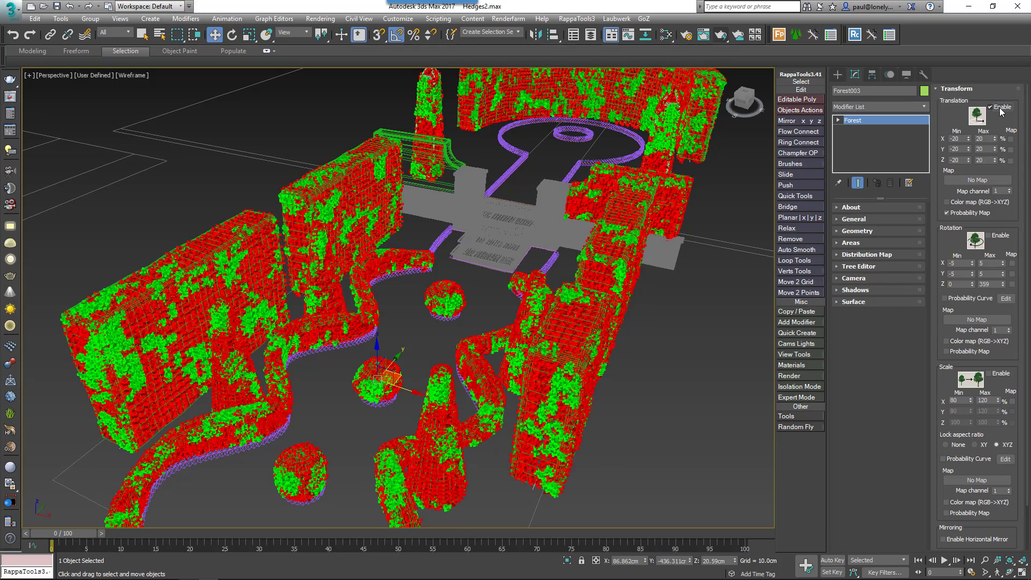
click(1002, 239)
click(1002, 376)
Set the random translation range to -5% minimum and 5% maximum on the X, Y and Z axes.
click(962, 139)
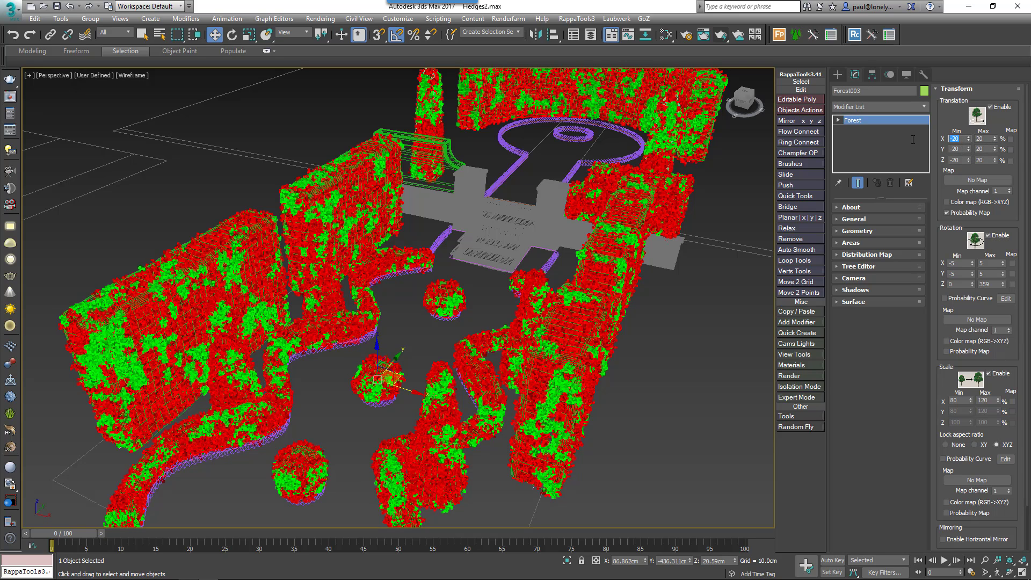
text(-5)
key(Tab)
text(5)
key(Tab)
text(-5)
key(Tab)
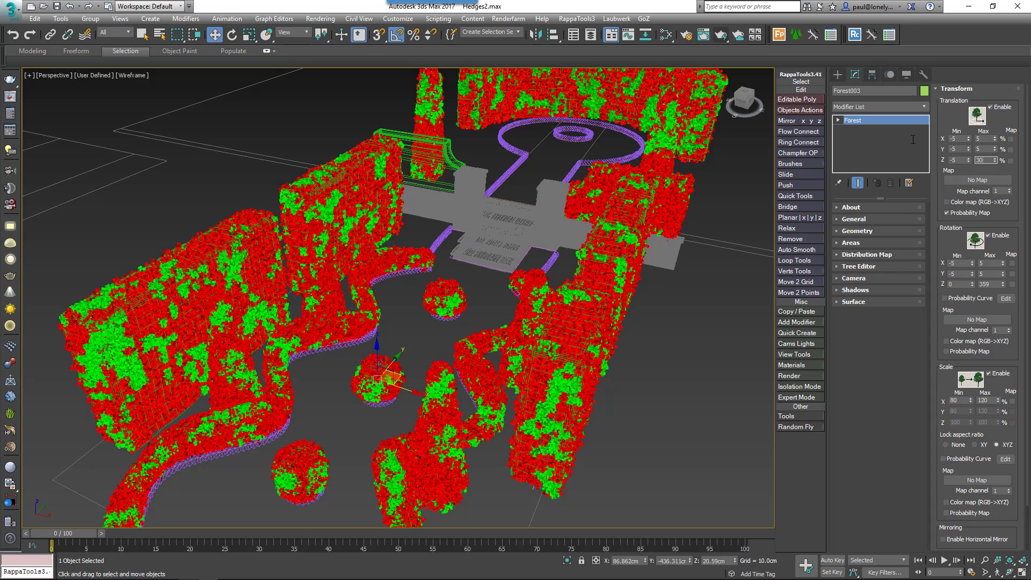
key(Return)
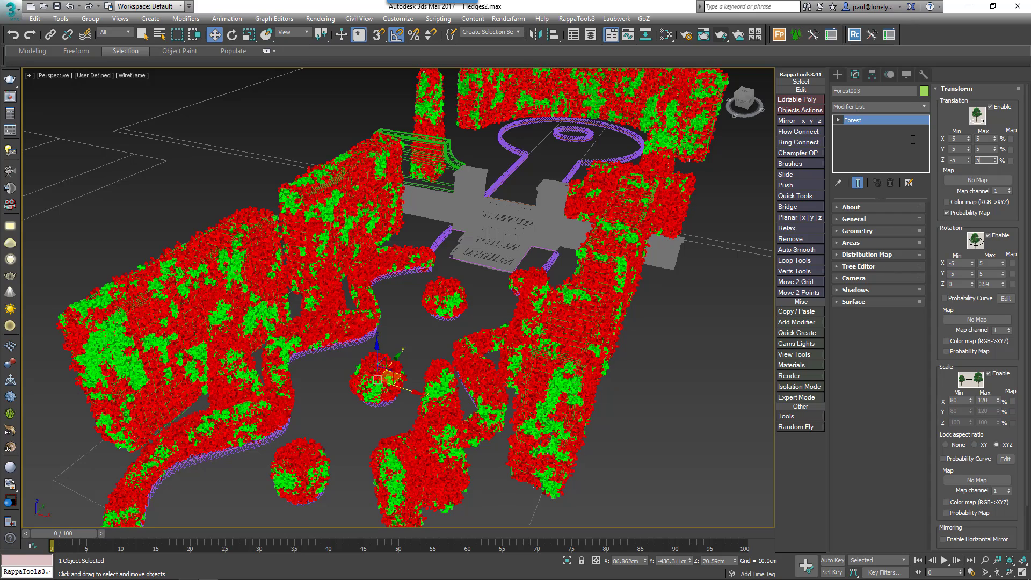
text(5)
key(Tab)
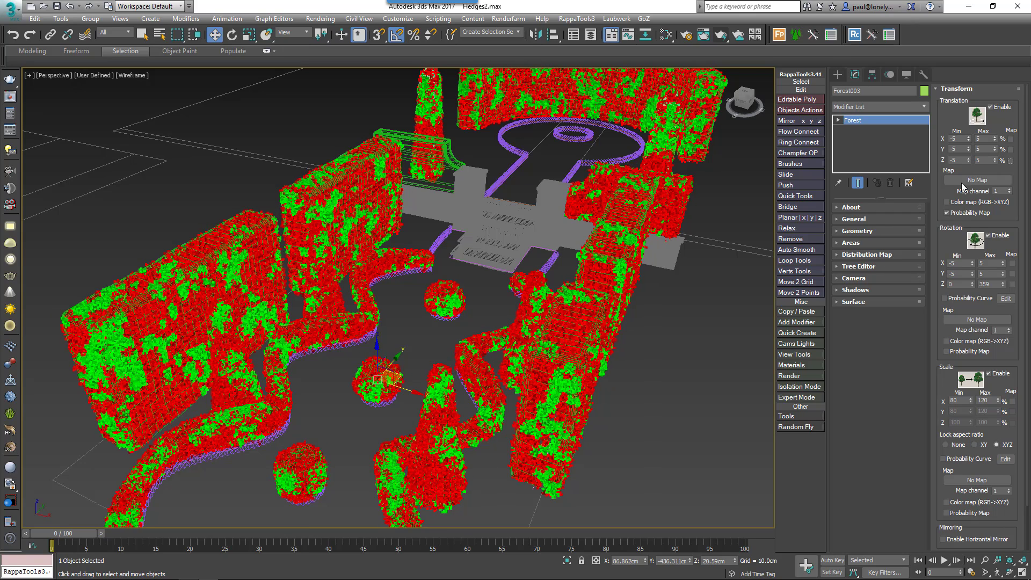
Set the random rotation range to between -10 and 10 on the X and Y axes.
double_click(956, 263)
text(10)
key(Tab)
text(-10)
key(Tab)
text(10)
key(Return)
click(958, 89)
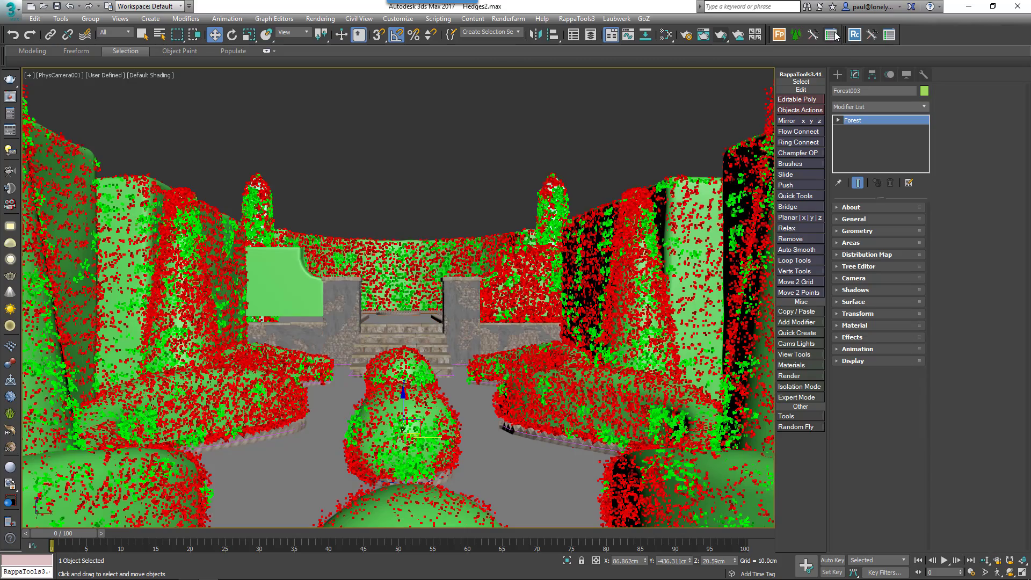
Use the Forest Lister to unhide the fp_ Forest objects, including the pink tree, gravel, hedges, leaves, trees and upper grass.
click(831, 34)
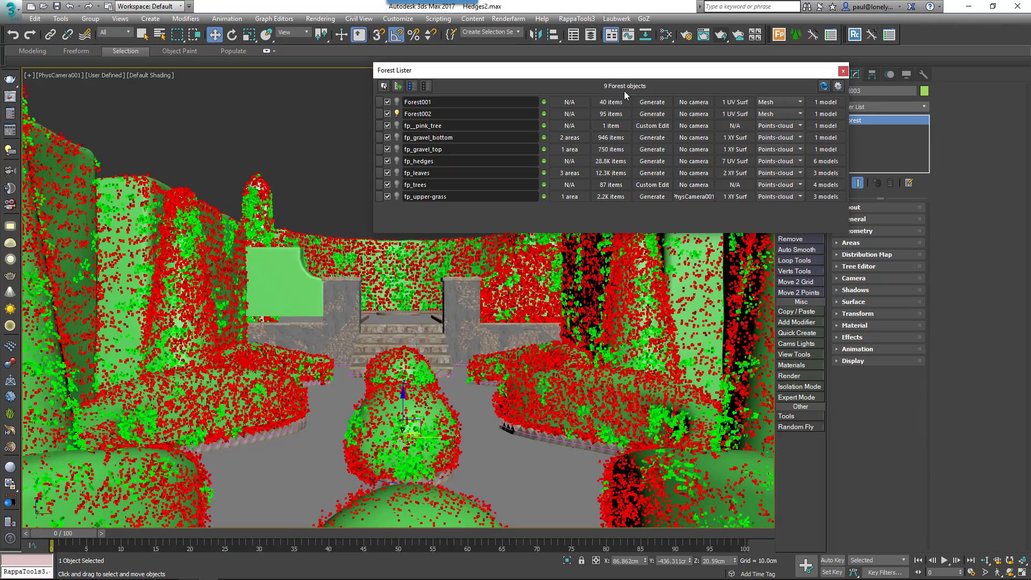
click(397, 125)
click(397, 150)
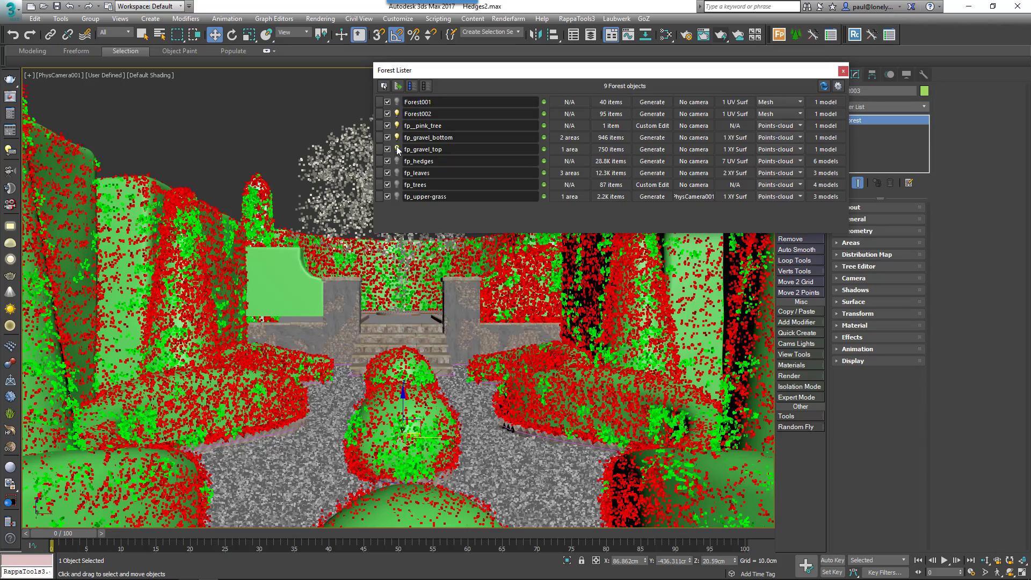
click(397, 161)
click(397, 173)
click(397, 185)
click(397, 197)
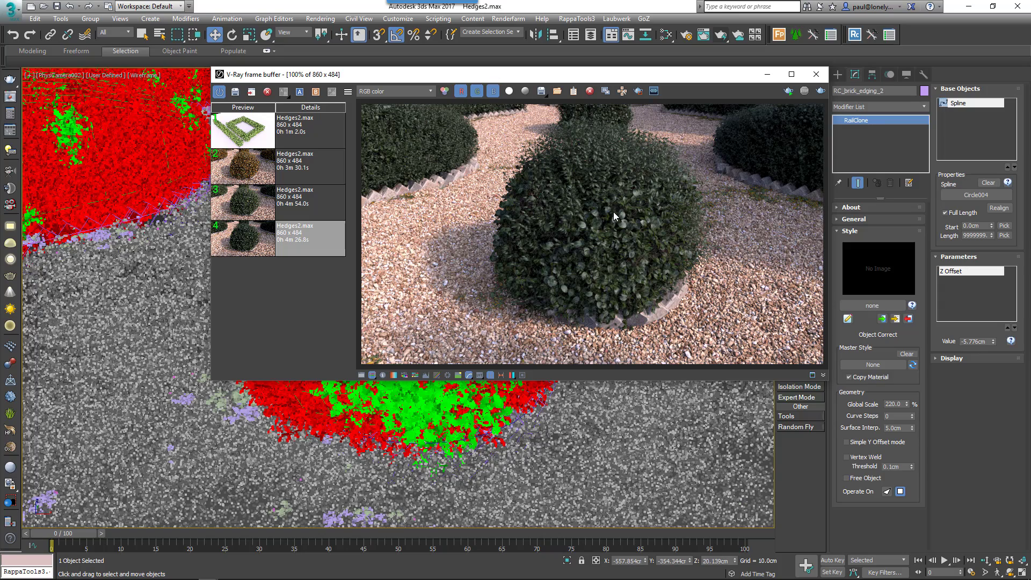
Compare the green and brown topiary renders by wiping between them in the V-Ray frame buffer, beside the leaf material network.
drag(579, 79, 762, 237)
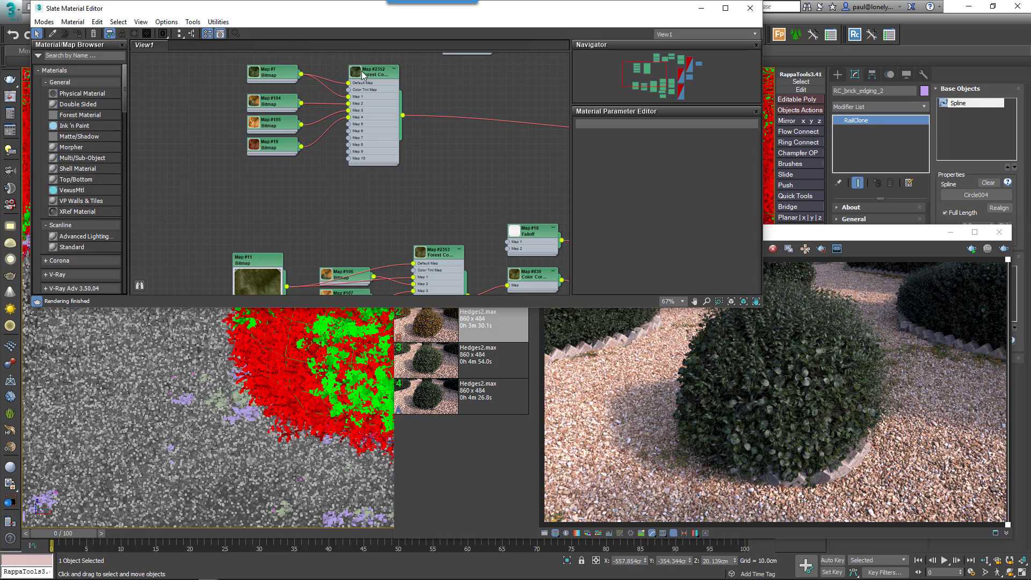
drag(364, 75, 473, 103)
middle_drag(477, 175, 258, 161)
click(828, 238)
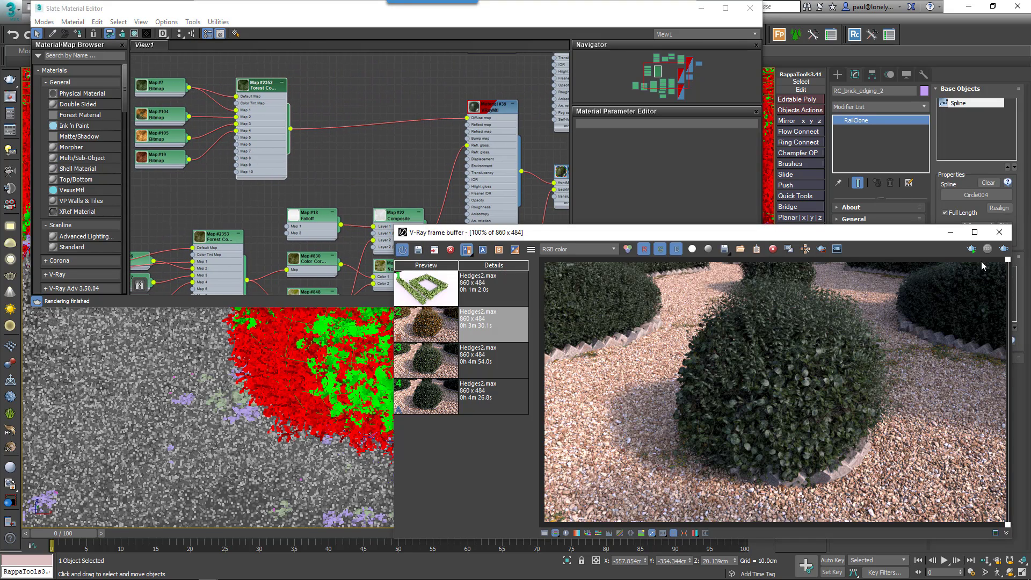
drag(1010, 263, 548, 302)
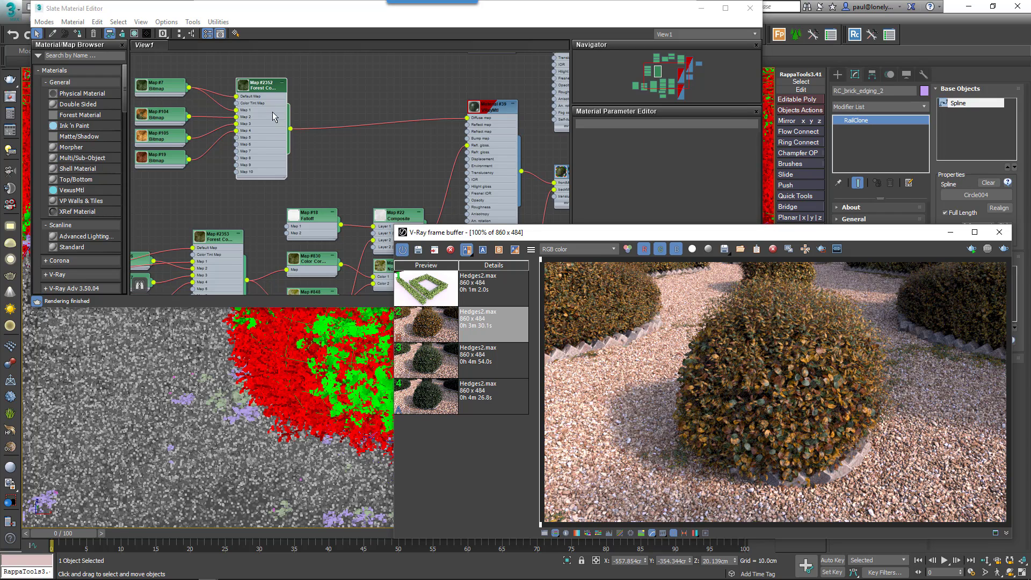
Set the Forest Color map's probabilities to 2 for the mixed leaf and 1 each for the yellow and brown leaves.
double_click(259, 89)
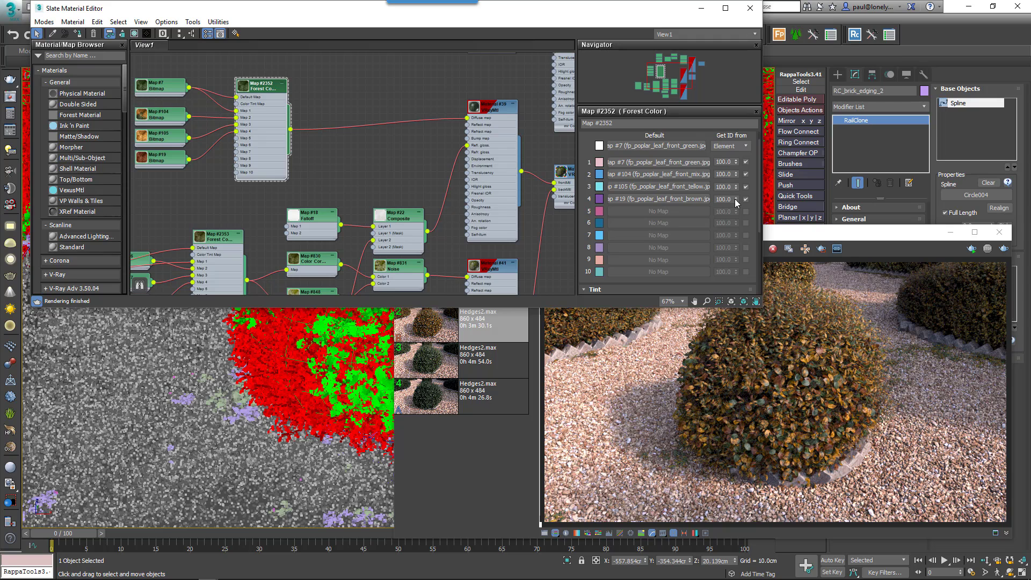
double_click(733, 175)
text(2)
key(Return)
text(1)
key(Tab)
text(1)
key(Return)
key(Return)
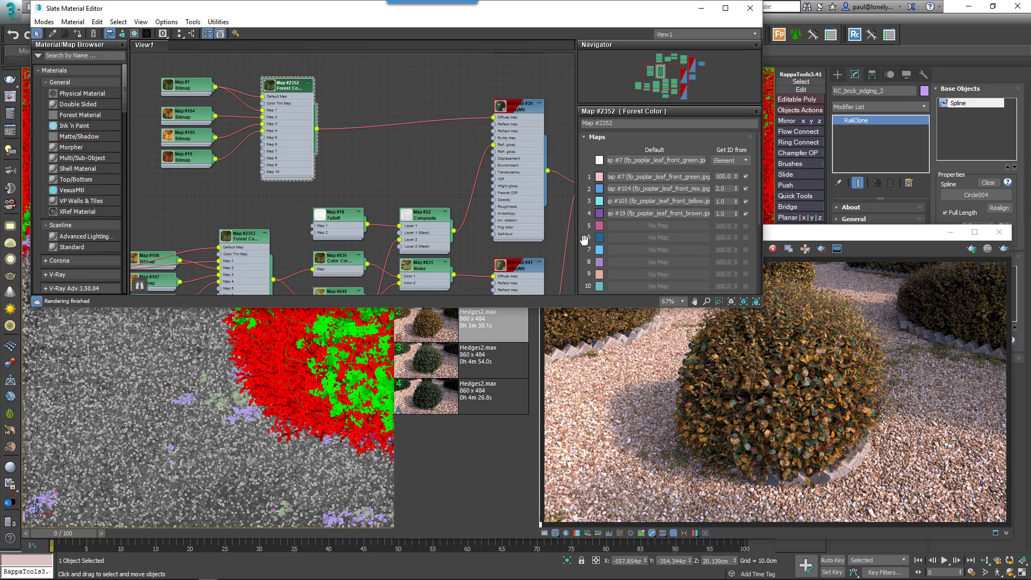
Enable the Forest Color tint override with Multiply blending and a random strength of 100 to 100%.
drag(585, 241, 586, 180)
scroll(585, 179, down, 2)
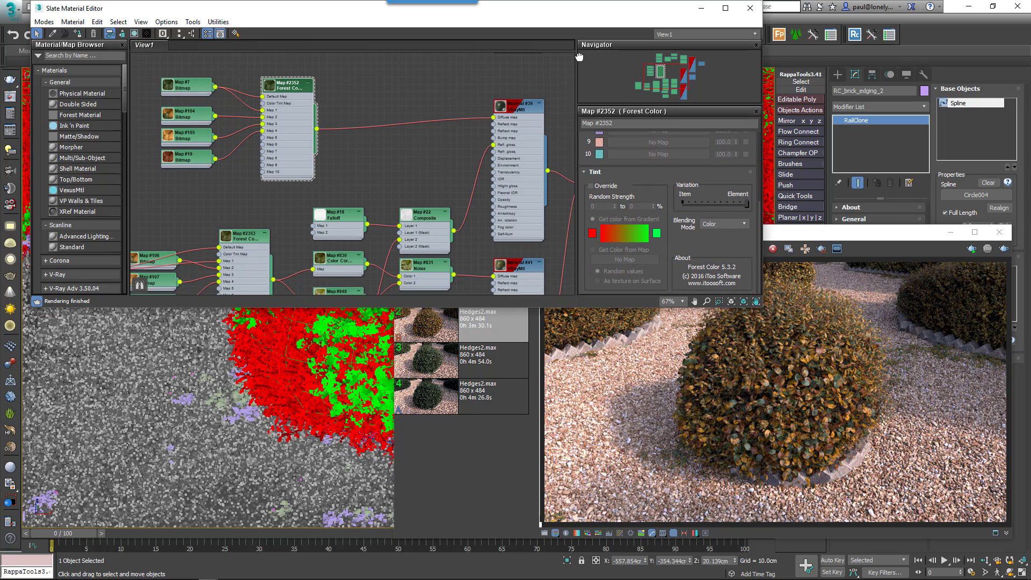
click(605, 186)
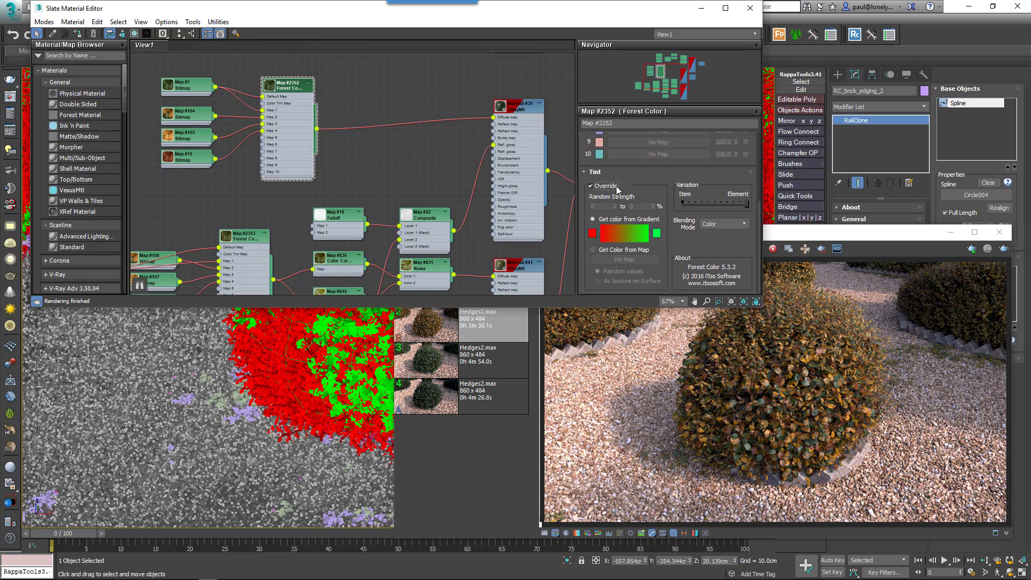
click(727, 225)
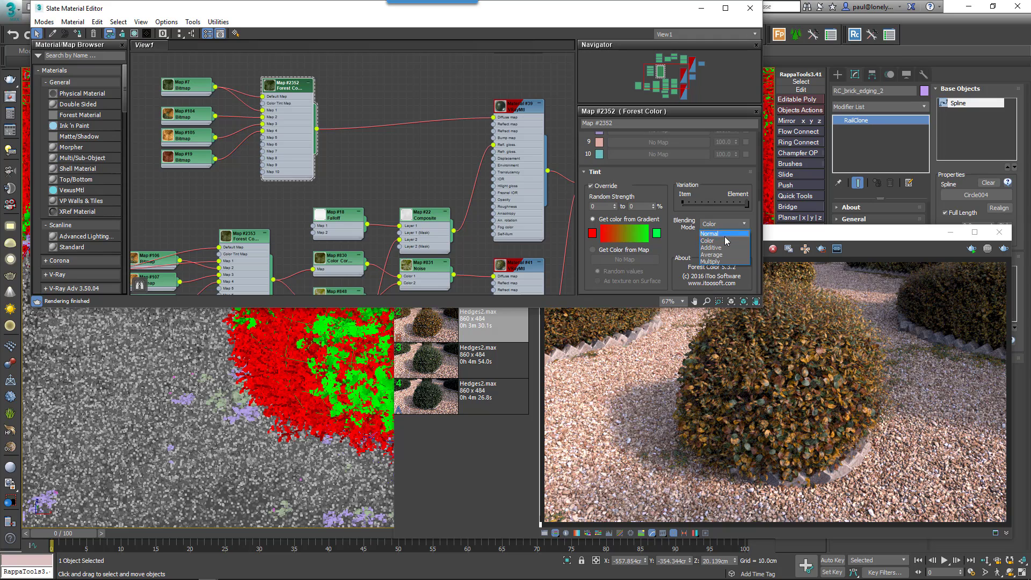
click(711, 262)
drag(746, 204, 711, 204)
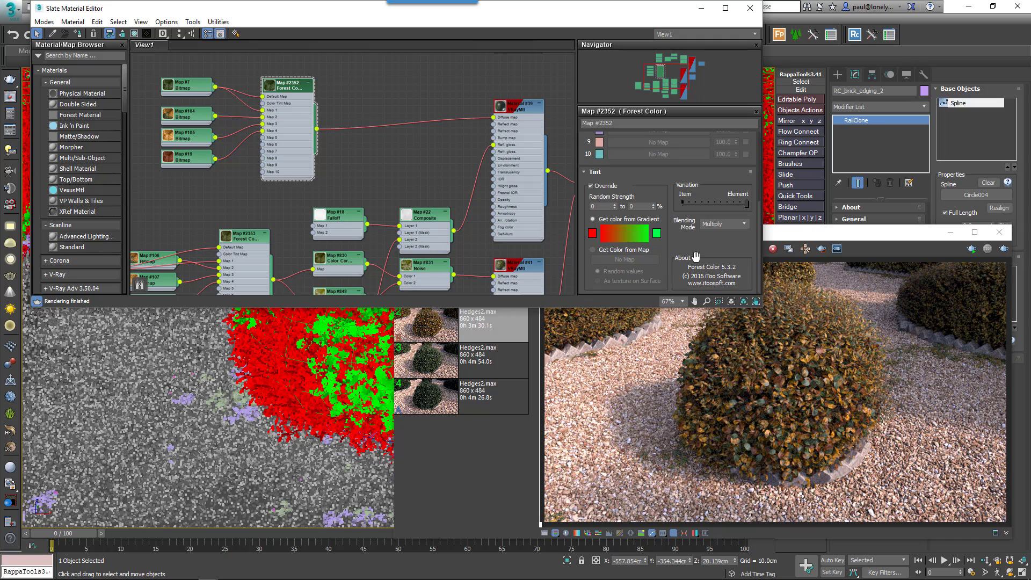
double_click(592, 206)
text(100)
key(Return)
Set the tint gradient's first color to white and its second to a neutral grey with RGB values of 168.
click(592, 233)
click(311, 151)
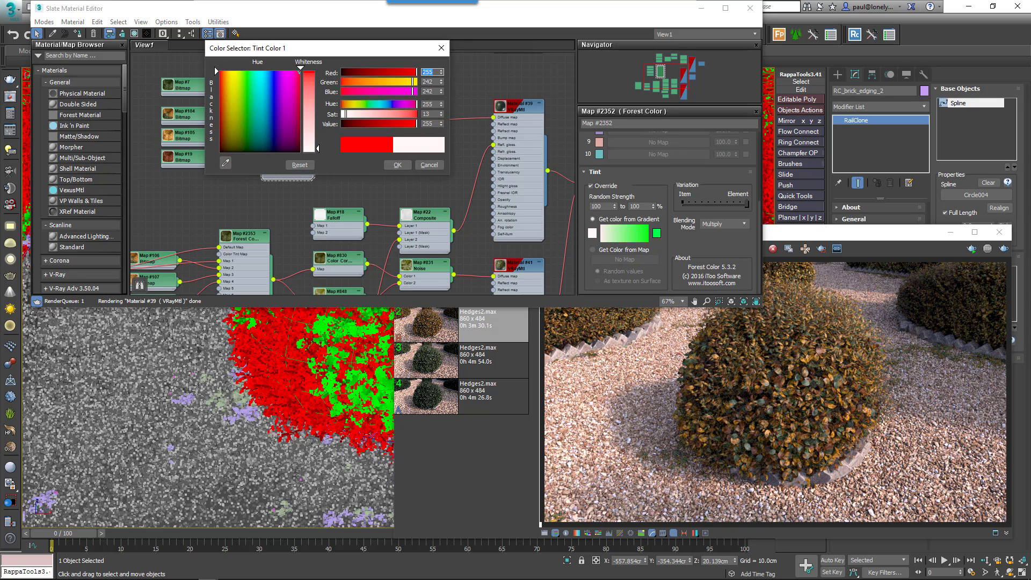
click(398, 165)
click(657, 235)
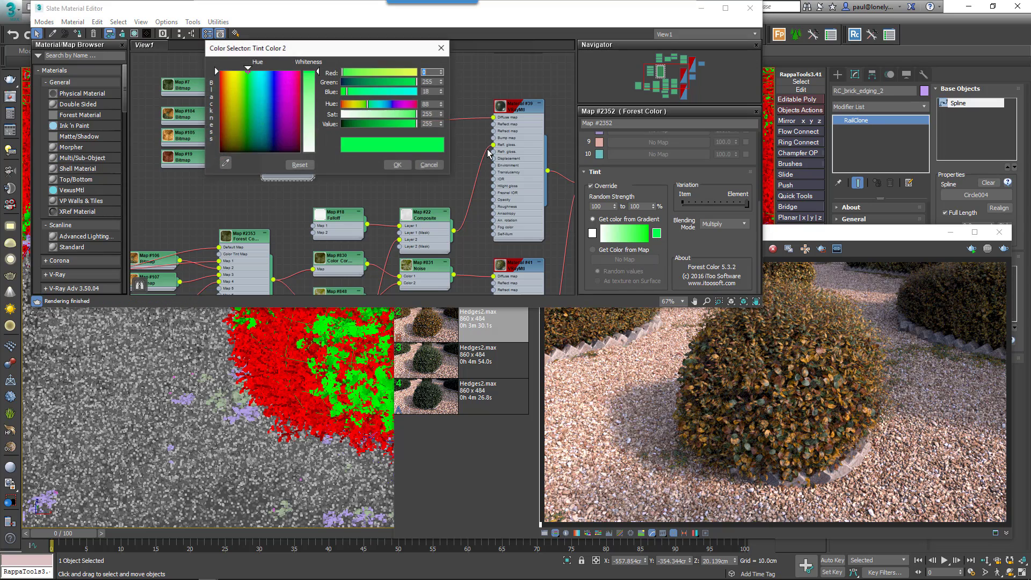
click(312, 150)
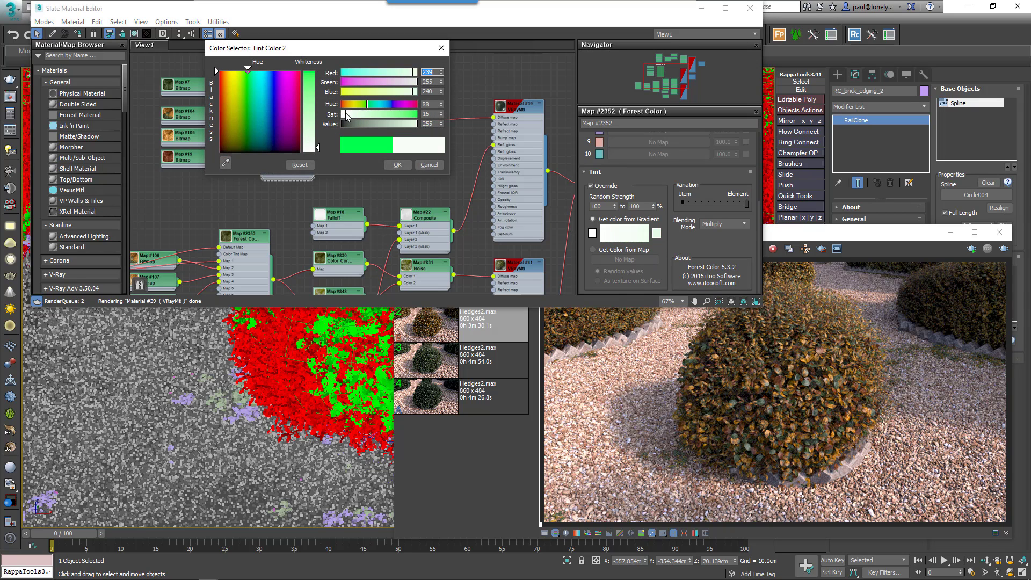
click(312, 125)
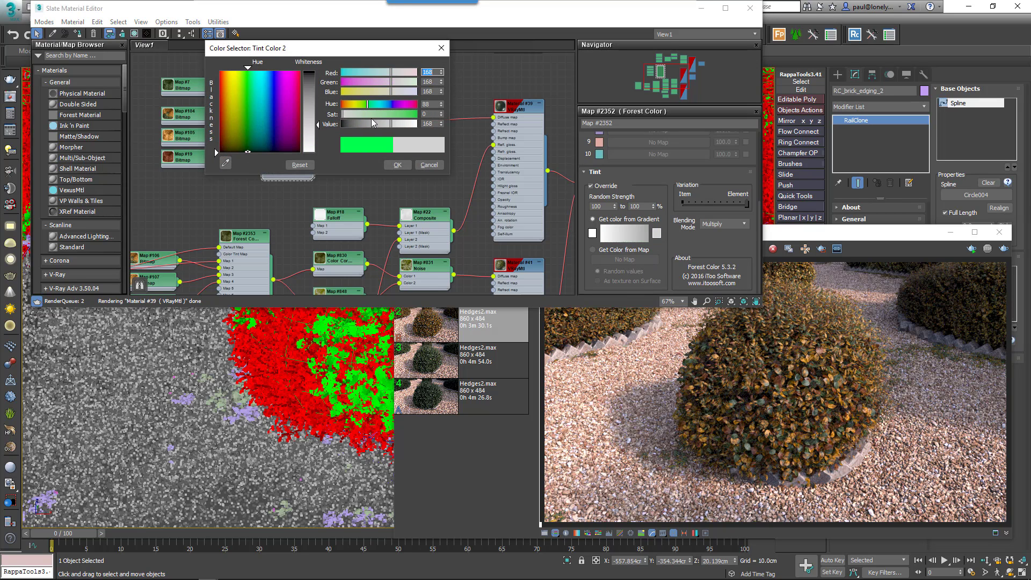
click(398, 164)
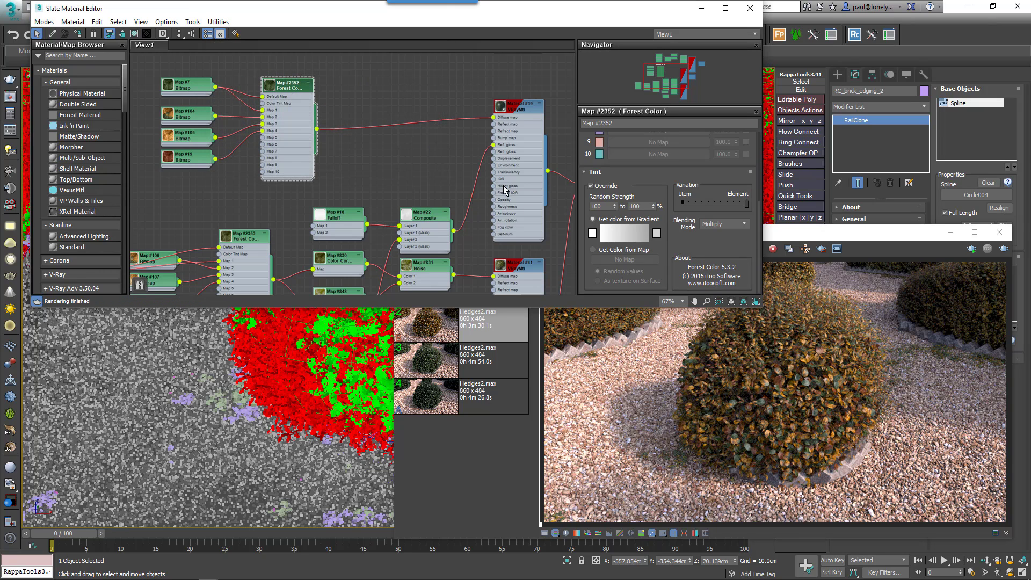
Add a Noise map feeding the leaf material's diffuse slot, and wire the Forest Color map into its Color 1 input.
mouse_move(369, 173)
middle_down()
mouse_move(392, 175)
mouse_move(365, 182)
middle_up()
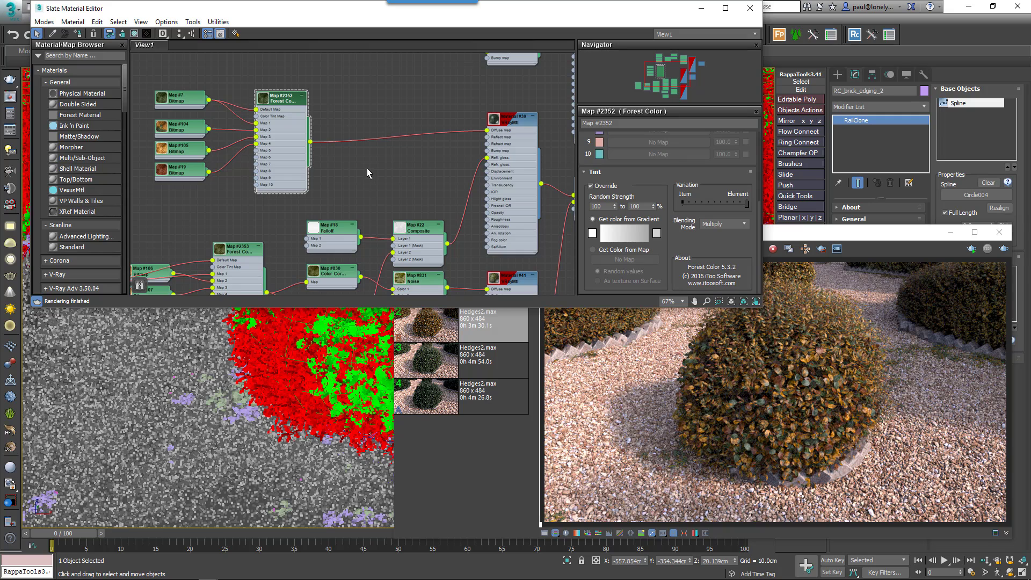
right_click(366, 157)
mouse_move(408, 176)
mouse_move(505, 176)
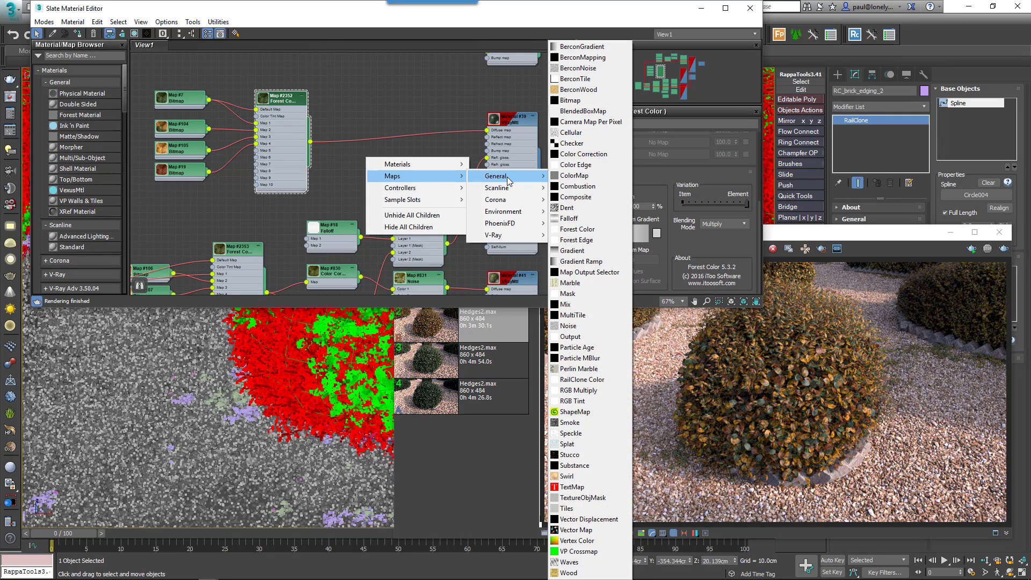
click(575, 326)
drag(388, 160, 486, 135)
click(490, 138)
drag(310, 142, 369, 125)
Add a Color Correction map fed by the Forest Color map and connect it to the Noise map's Color 2.
drag(267, 119, 323, 174)
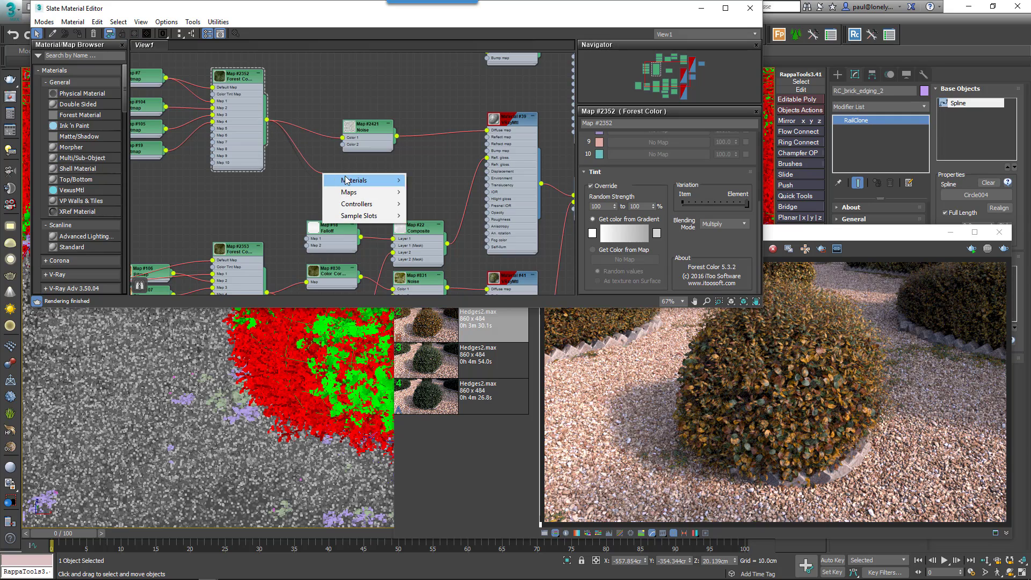
mouse_move(353, 192)
mouse_move(433, 181)
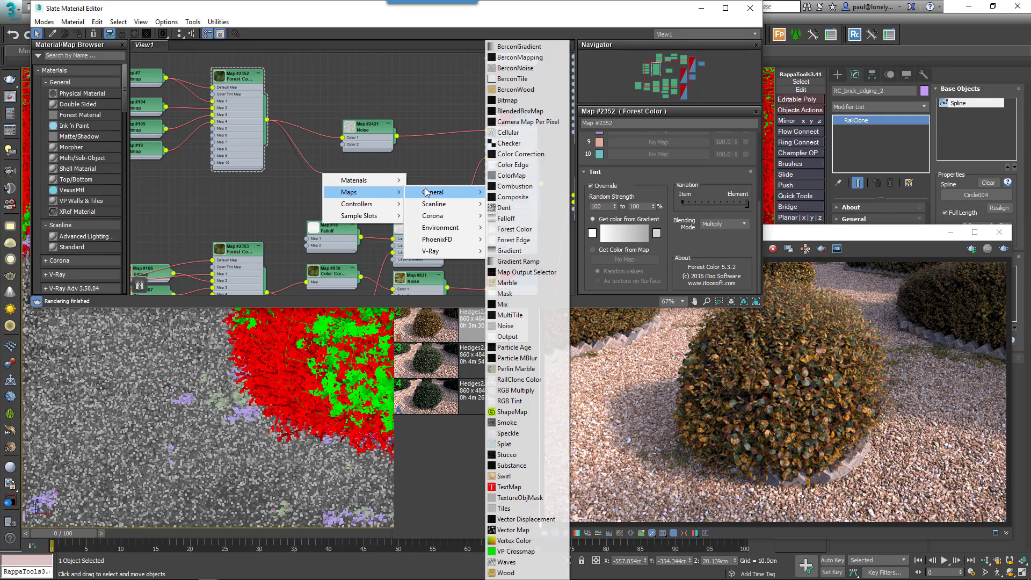
click(524, 154)
drag(353, 175, 398, 132)
drag(273, 83, 215, 76)
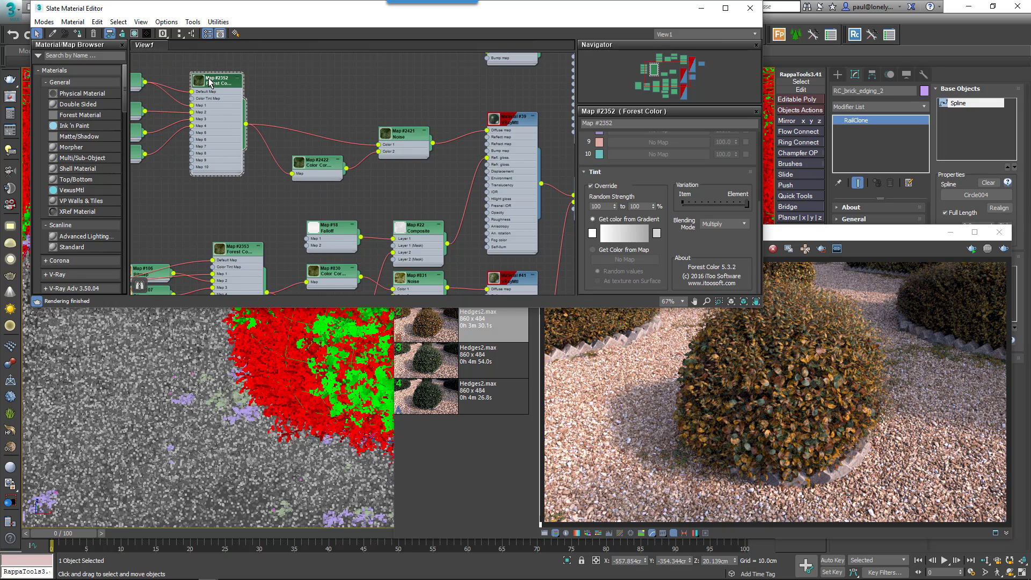
Switch the Color Correction's lightness to Advanced, set RGB gamma/contrast to 2.0, and raise saturation to about 15.6.
double_click(323, 169)
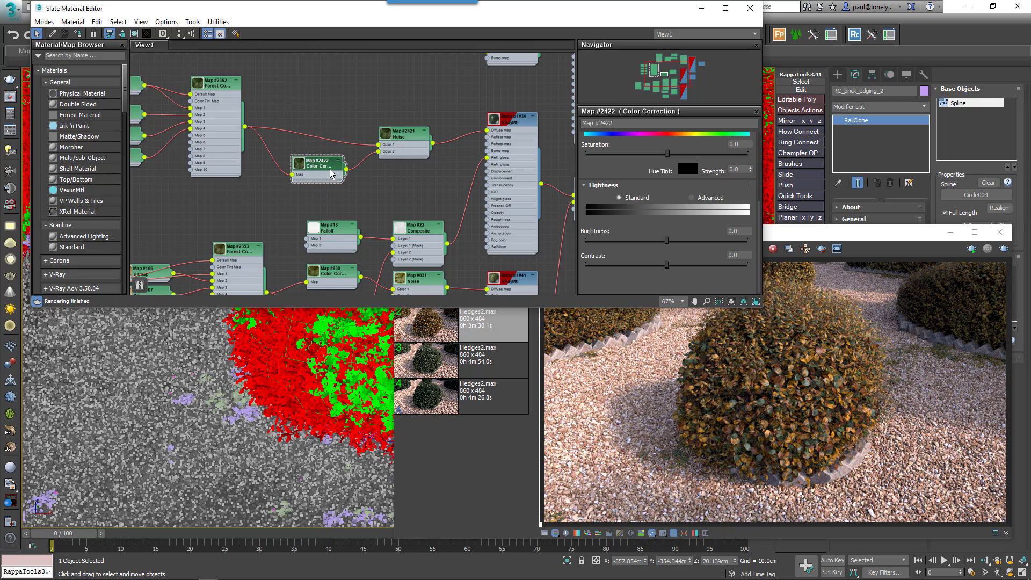
scroll(667, 190, down, 1)
click(700, 203)
double_click(662, 246)
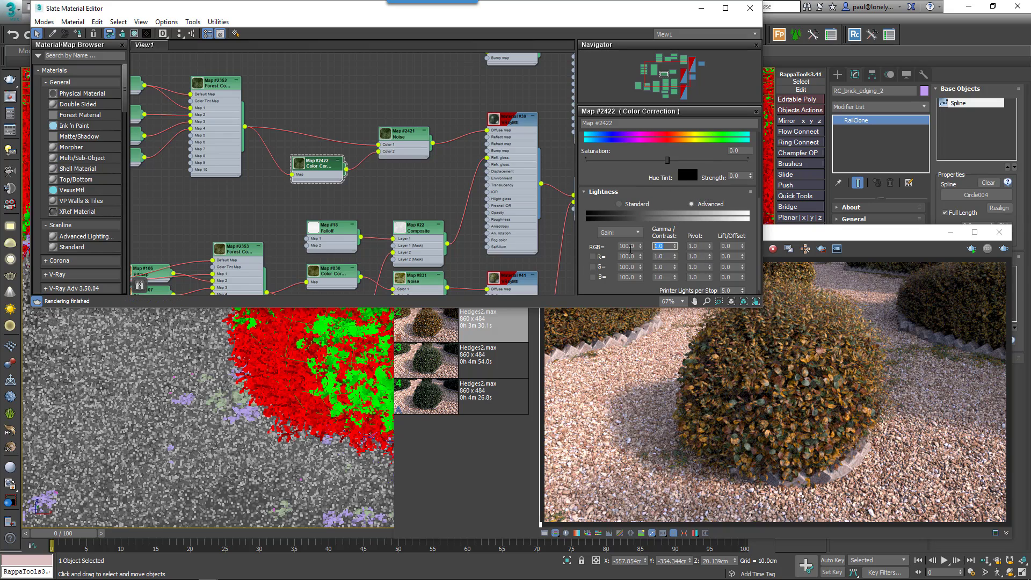
text(2)
key(Return)
scroll(679, 189, up, 2)
drag(667, 204, 679, 204)
scroll(367, 183, up, 2)
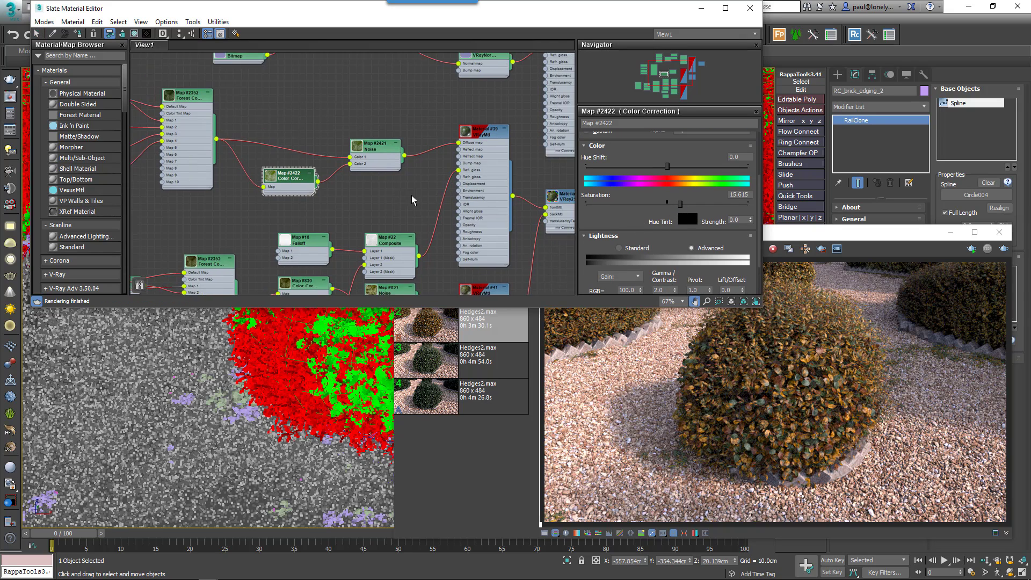
Change the Noise map's coordinate source, set size 90, low threshold 0.35 and high threshold 0.65, and enlarge its preview.
double_click(383, 164)
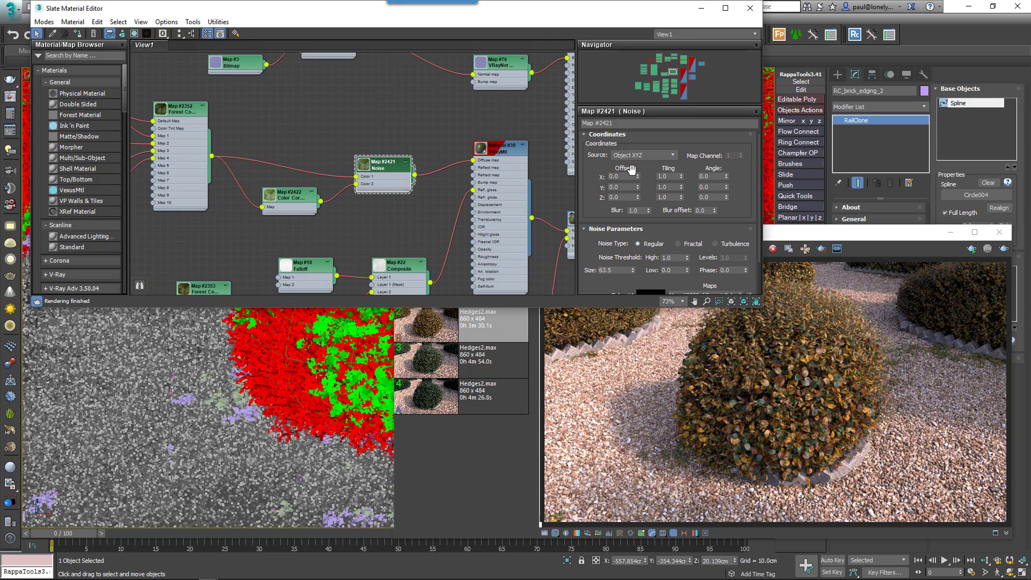
click(633, 159)
click(634, 171)
scroll(602, 179, down, 2)
double_click(616, 227)
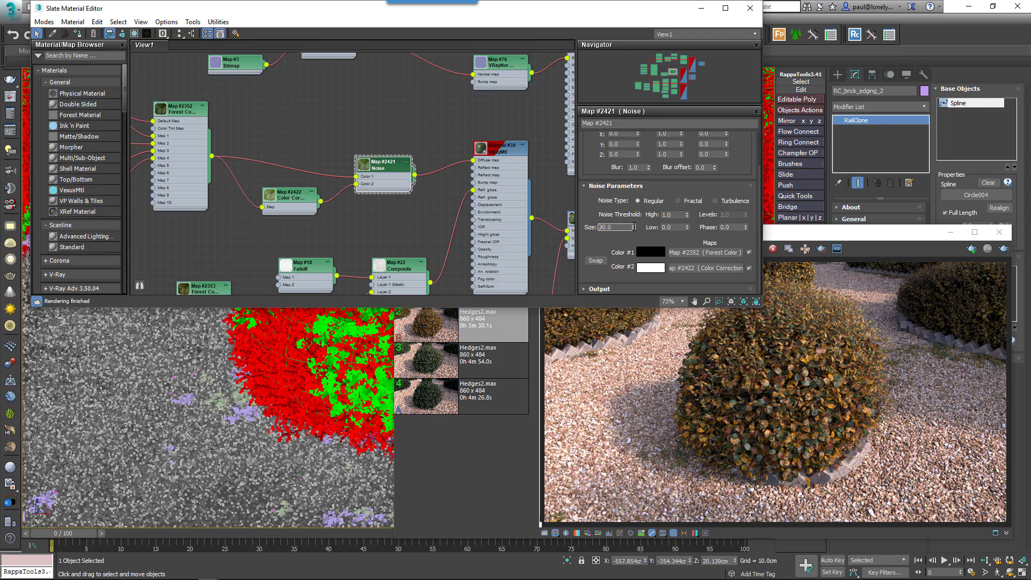
text(90)
key(Tab)
text(0.35)
key(Tab)
text(0.65)
double_click(365, 166)
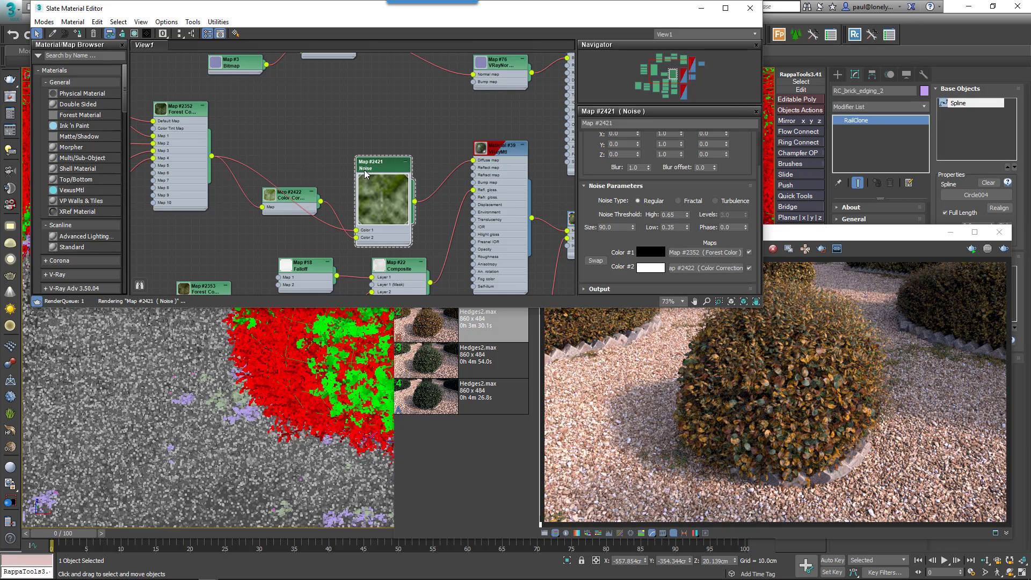
Examine the other leaf material's map network and display the third render from the frame buffer history.
scroll(390, 210, up, 2)
scroll(434, 213, down, 6)
scroll(379, 163, up, 2)
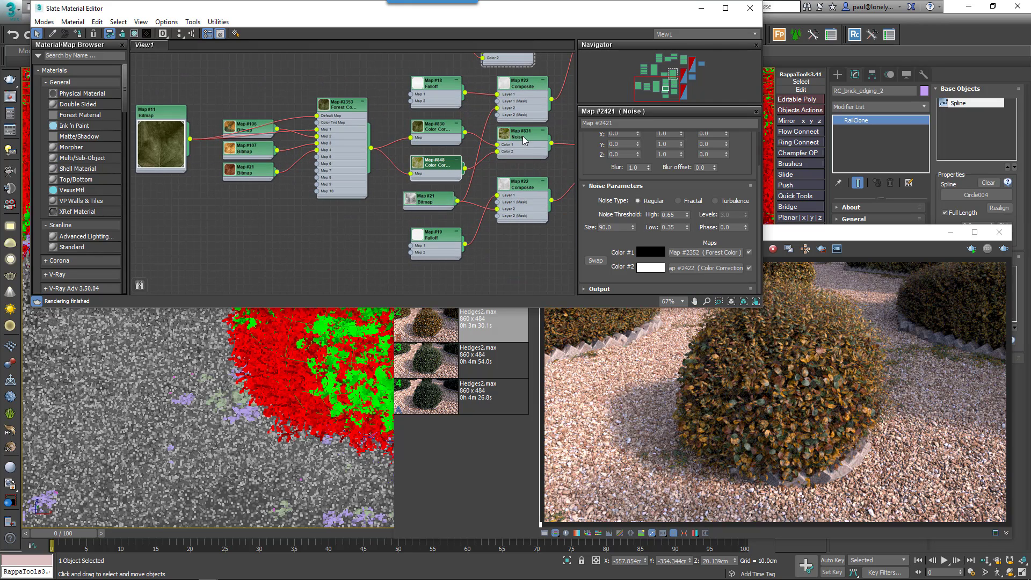
click(484, 358)
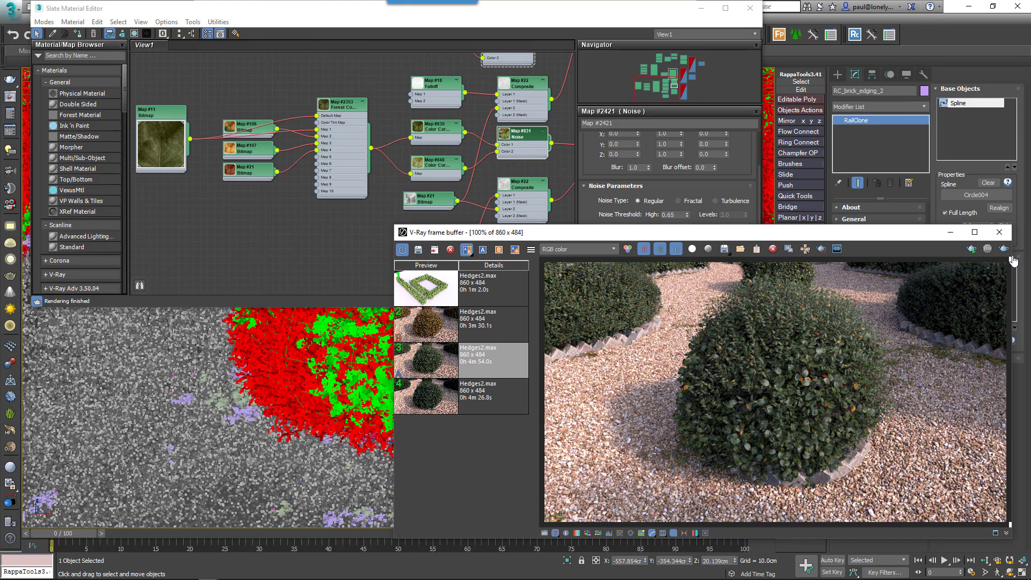
Display the fourth render from the frame buffer history and select the middle hedge segment mesh in the scene.
click(483, 396)
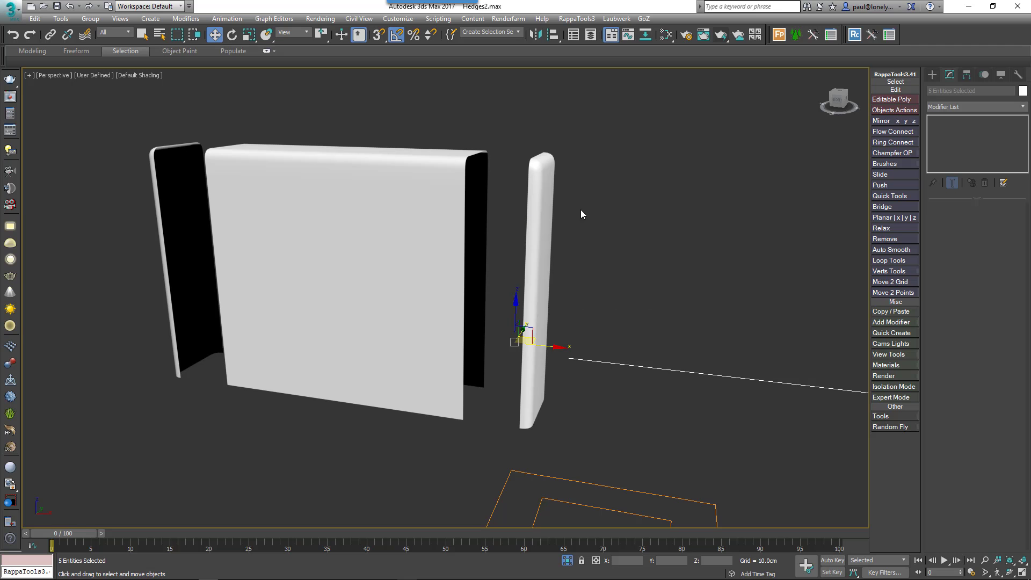
click(615, 305)
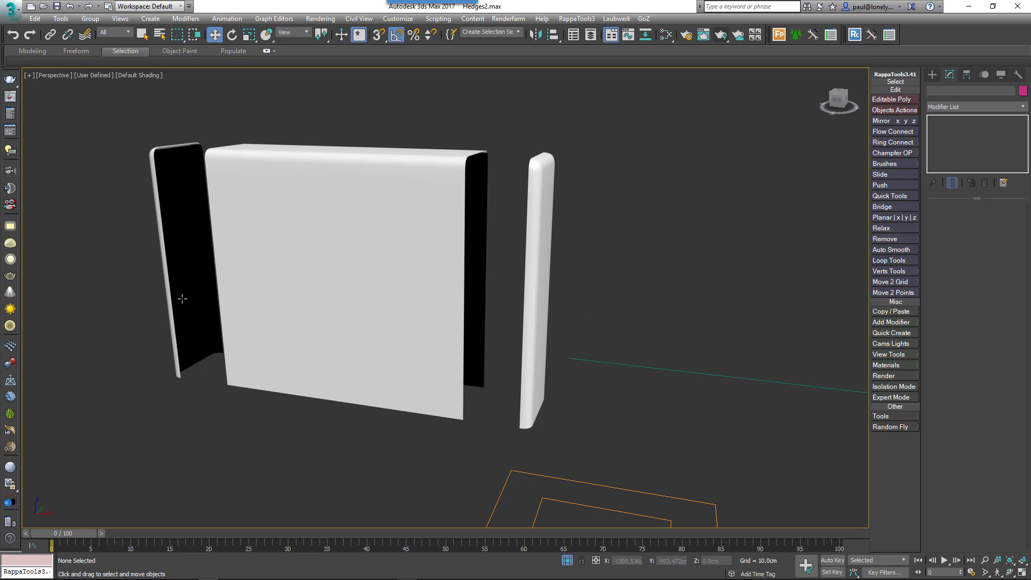
click(290, 358)
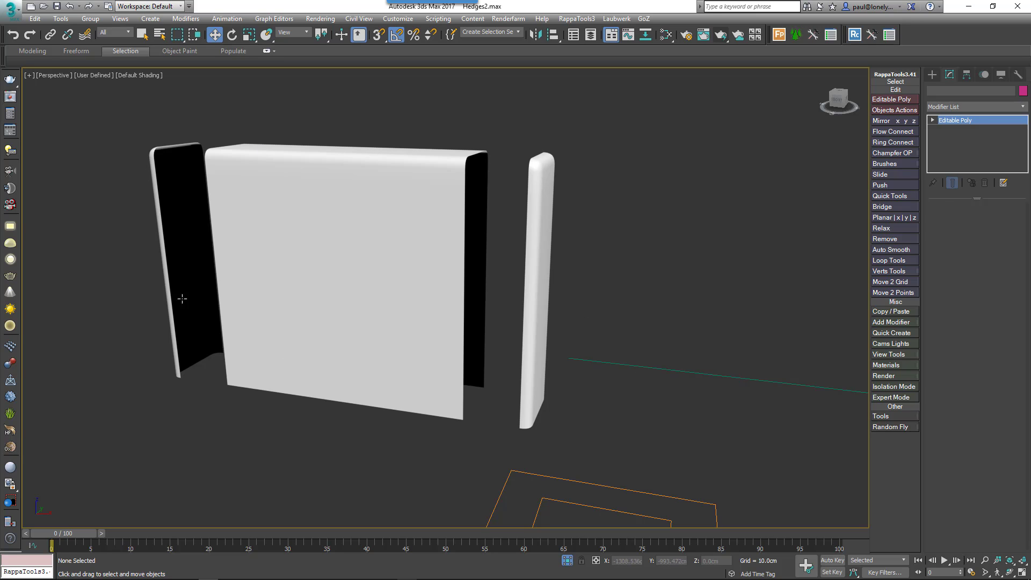
Preview the hedge segments' mapping with the viewport's UV Checker material override, and switch the override off again.
click(721, 294)
click(105, 77)
mouse_move(155, 161)
click(297, 239)
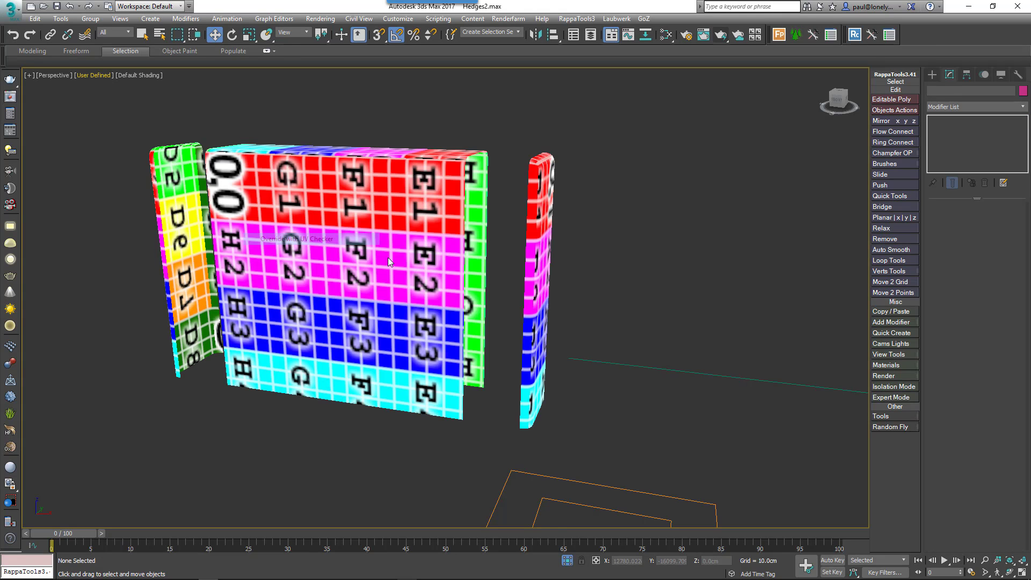
click(85, 75)
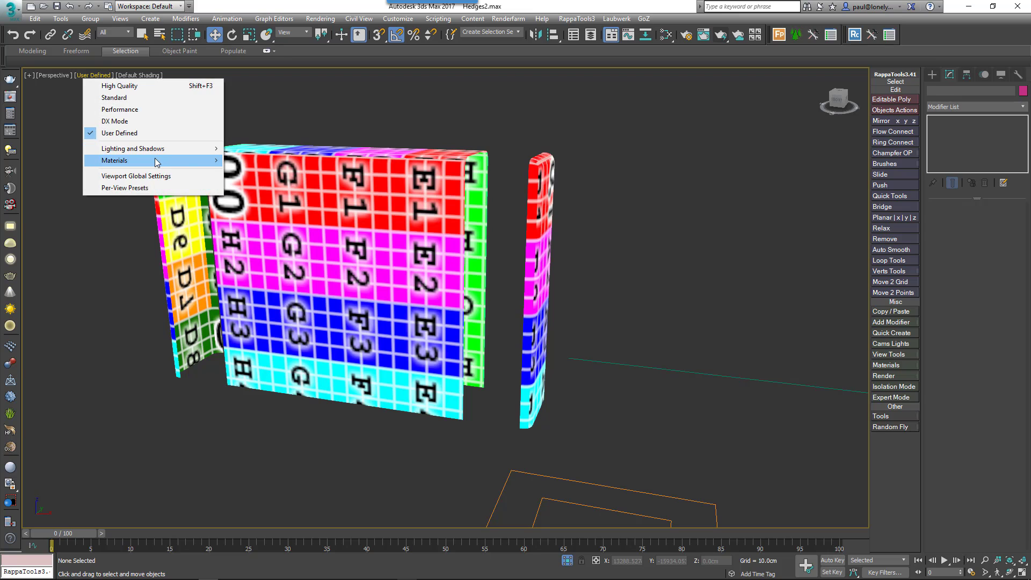
mouse_move(158, 160)
click(277, 224)
Create a RailClone Pro object in the empty area in front of the green path line.
middle_drag(549, 265, 467, 321)
scroll(410, 240, down, 4)
scroll(467, 322, up, 3)
click(933, 74)
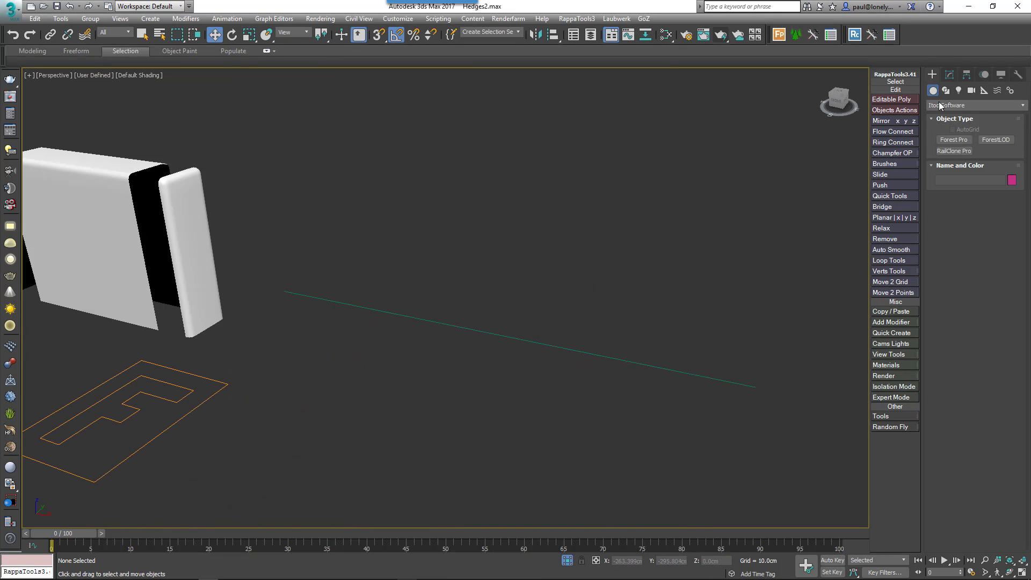
click(954, 151)
drag(418, 430, 476, 493)
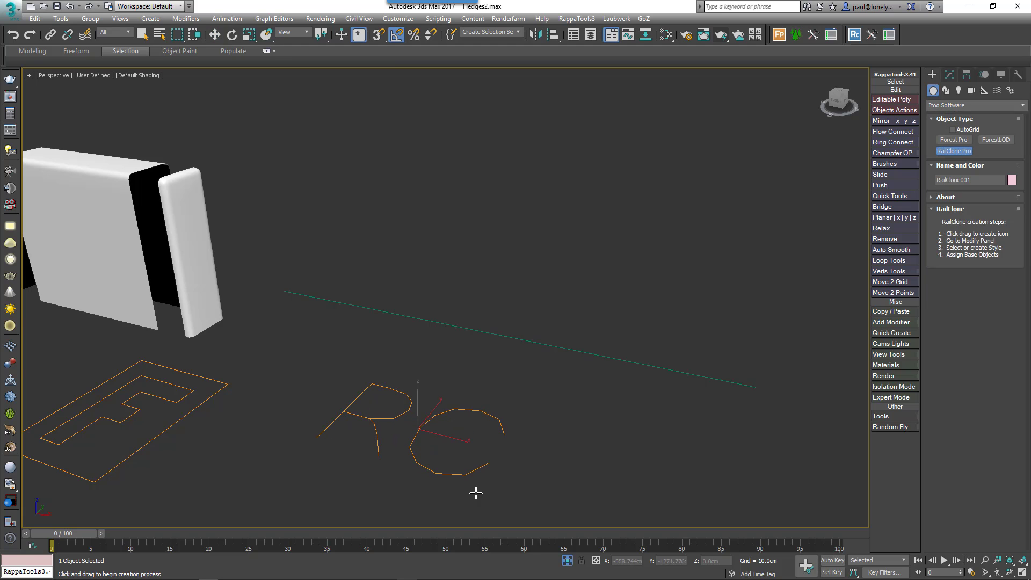
Open the new RailClone object's Style Editor and arrange it so the hedge segments and path stay visible above it.
click(950, 75)
click(944, 319)
drag(528, 62, 535, 285)
middle_drag(505, 220, 476, 92)
scroll(468, 181, down, 3)
alt+middle_drag(467, 180, 477, 177)
mouse_move(476, 176)
middle_down()
mouse_move(489, 182)
mouse_move(502, 169)
middle_up()
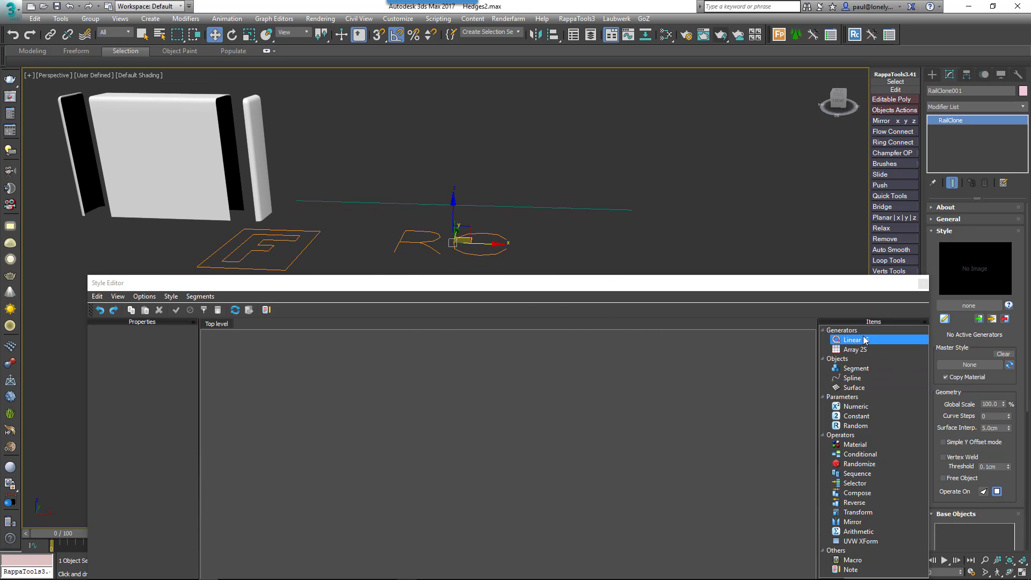
Add a Linear 1S generator and a Spline node using Line001, wired to the generator's Spline input.
drag(859, 340, 671, 367)
click(868, 377)
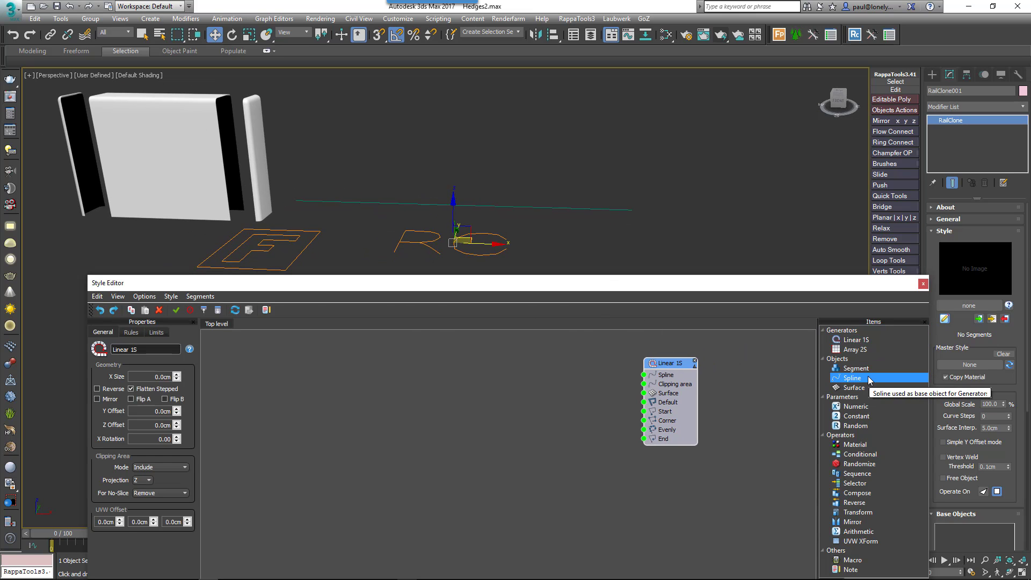
drag(868, 376, 565, 379)
click(153, 353)
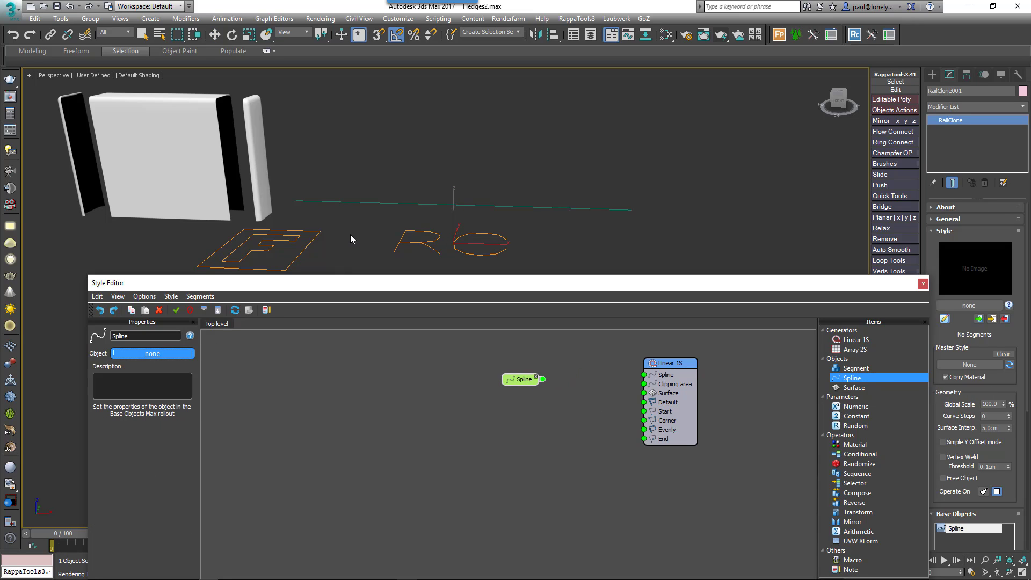
click(362, 203)
drag(543, 379, 638, 381)
drag(521, 381, 507, 374)
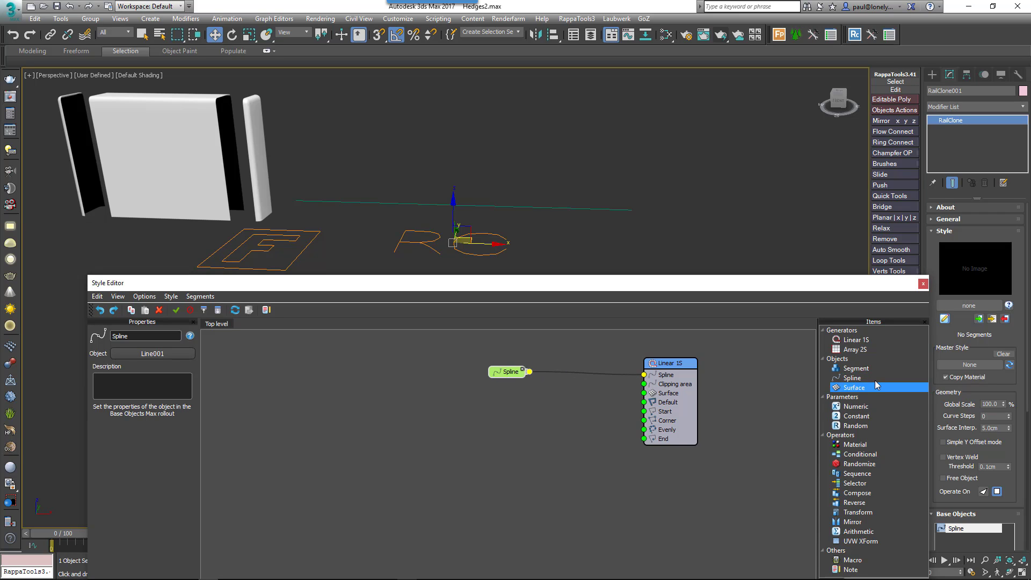
Add a Segment node using the Hedge End mesh and wire it to the generator's Start input.
drag(869, 368, 448, 407)
click(152, 367)
click(85, 197)
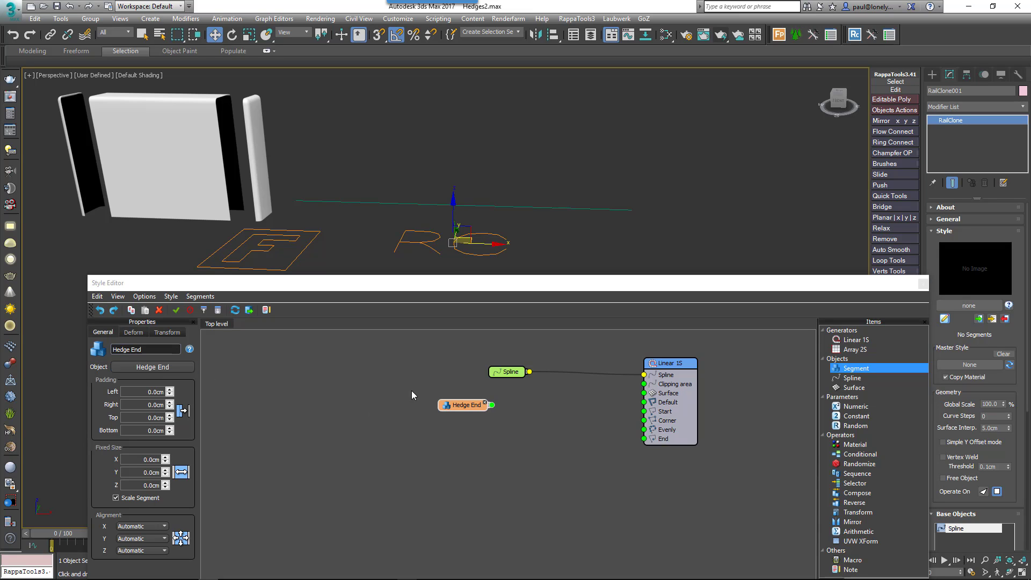
drag(491, 406, 644, 410)
Add a Segment node using the rc_hedgebase_mid mesh and wire it to the generator's Default input.
drag(852, 373, 456, 432)
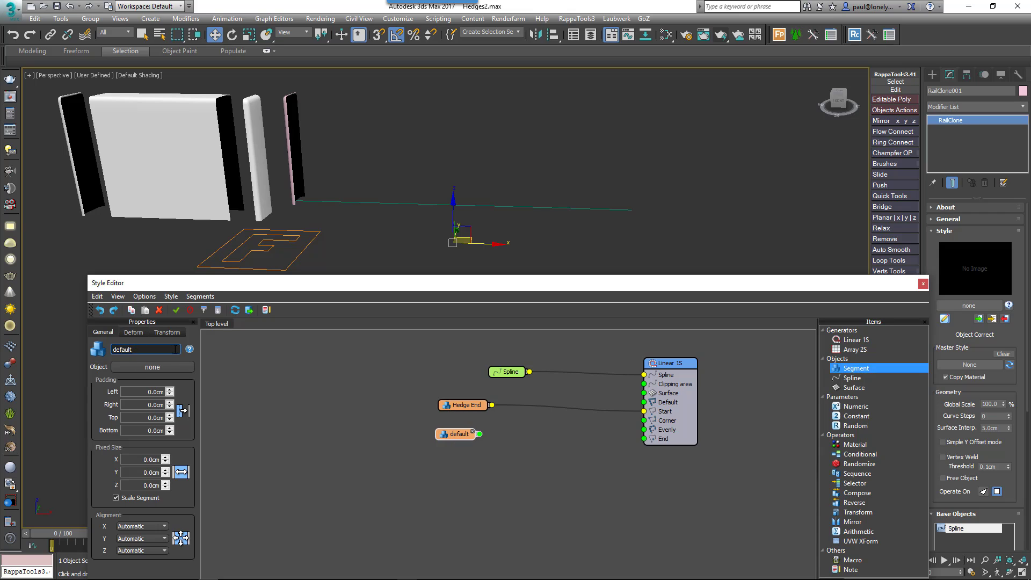
click(152, 366)
click(188, 212)
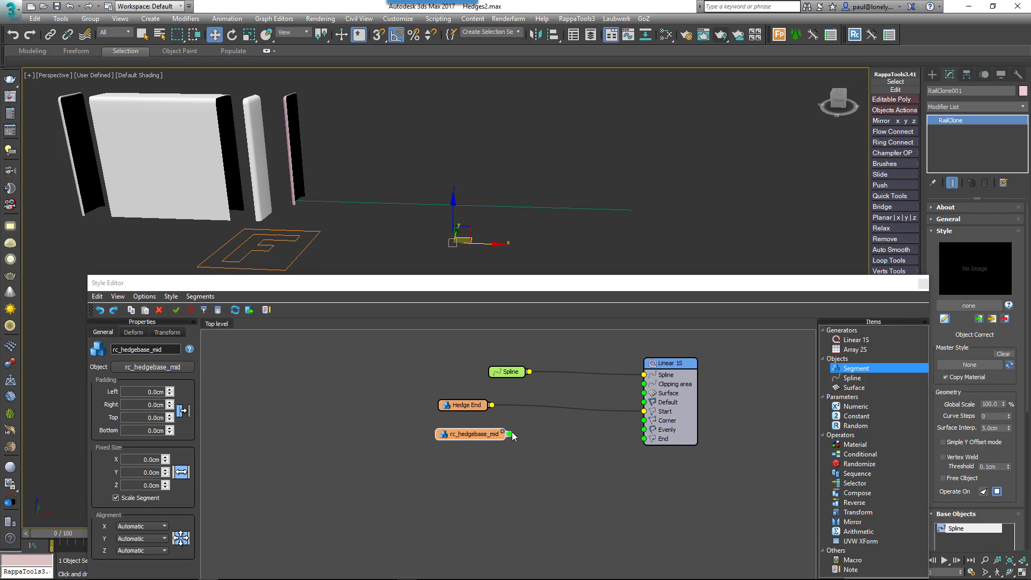
drag(509, 434, 474, 395)
Add a Segment node using the Hedge Start mesh, wire it to the generator's End input and tidy the segment nodes.
drag(858, 371, 476, 434)
click(161, 369)
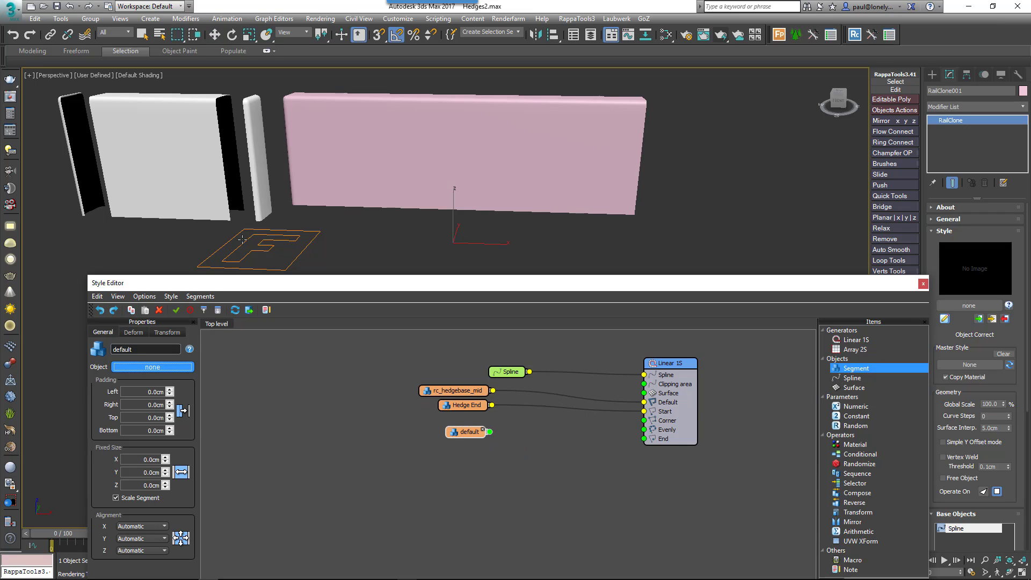
click(263, 203)
drag(503, 433, 644, 439)
drag(488, 437, 460, 445)
drag(456, 405, 428, 417)
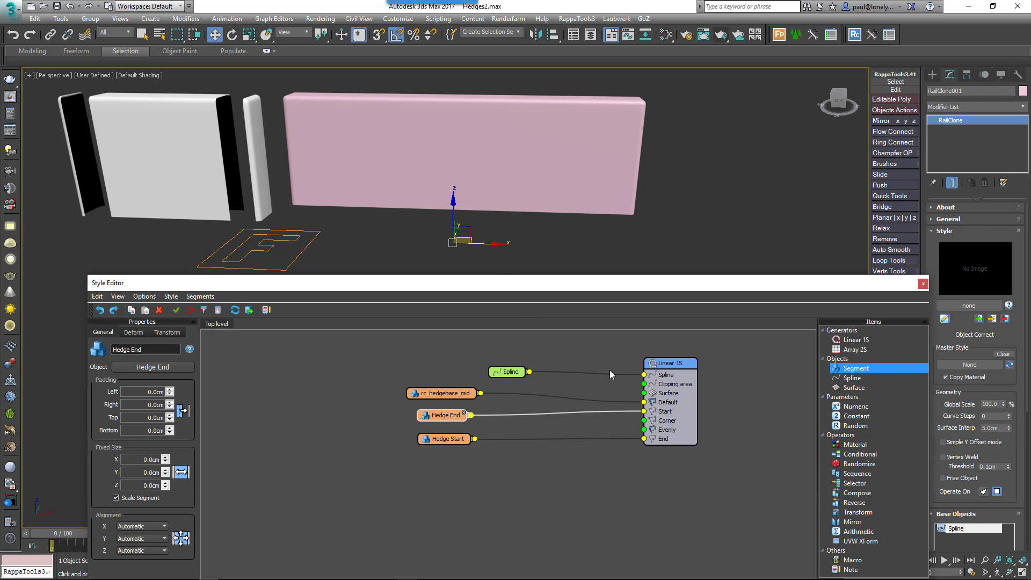
Export the Linear 1S generator's Z Offset geometry parameter as a node input.
right_click(665, 370)
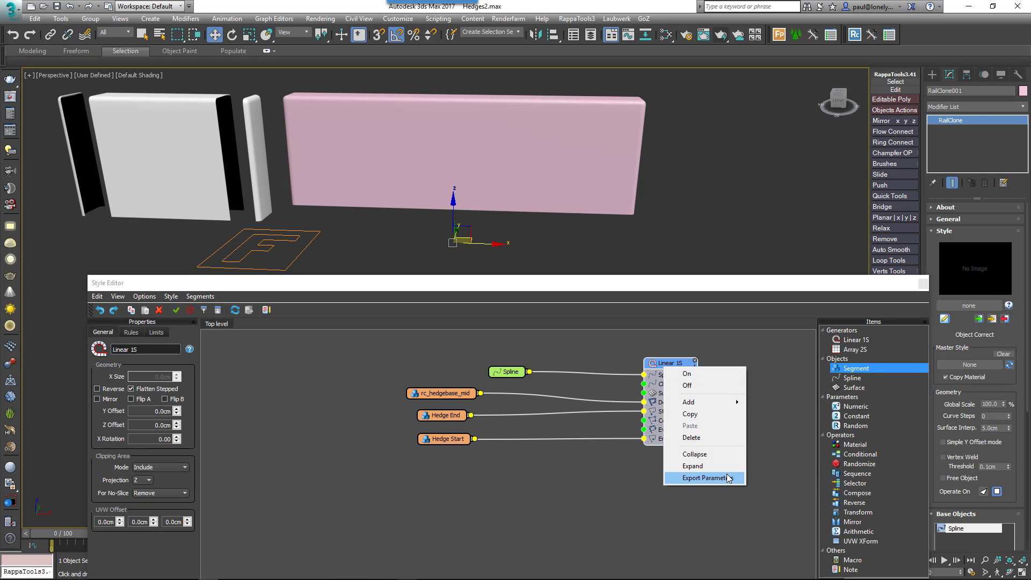
click(727, 478)
click(446, 208)
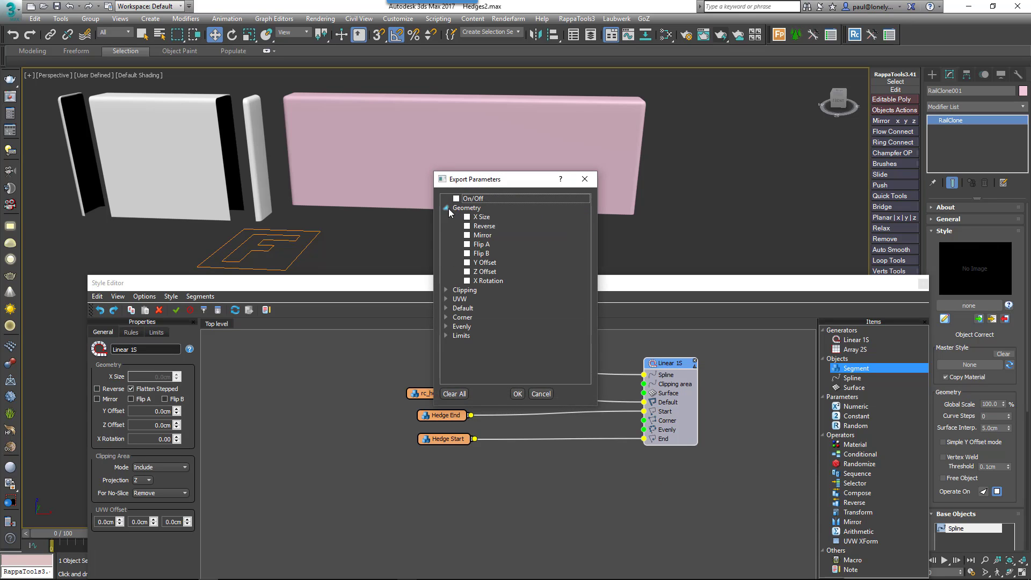
click(467, 272)
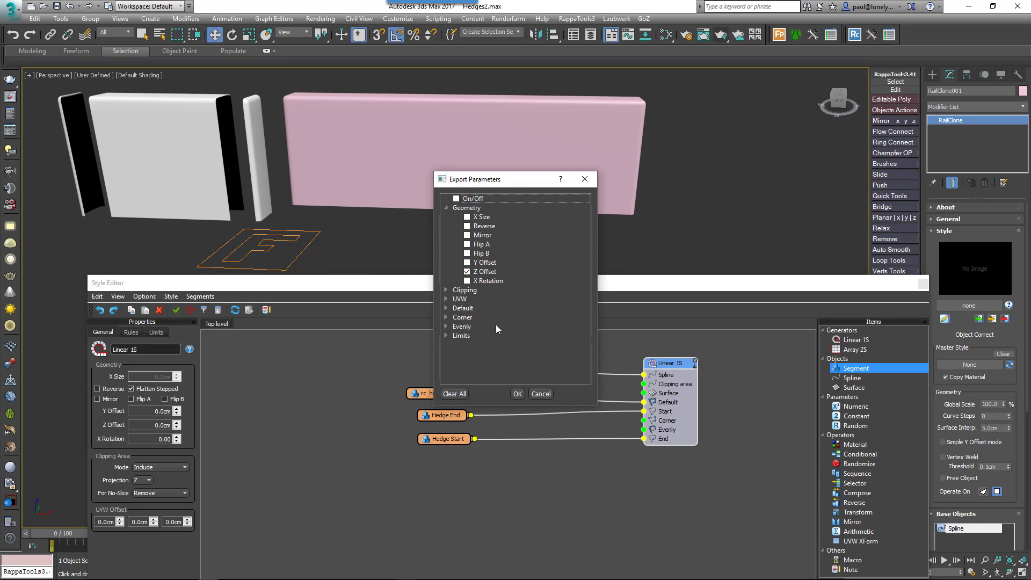
click(518, 393)
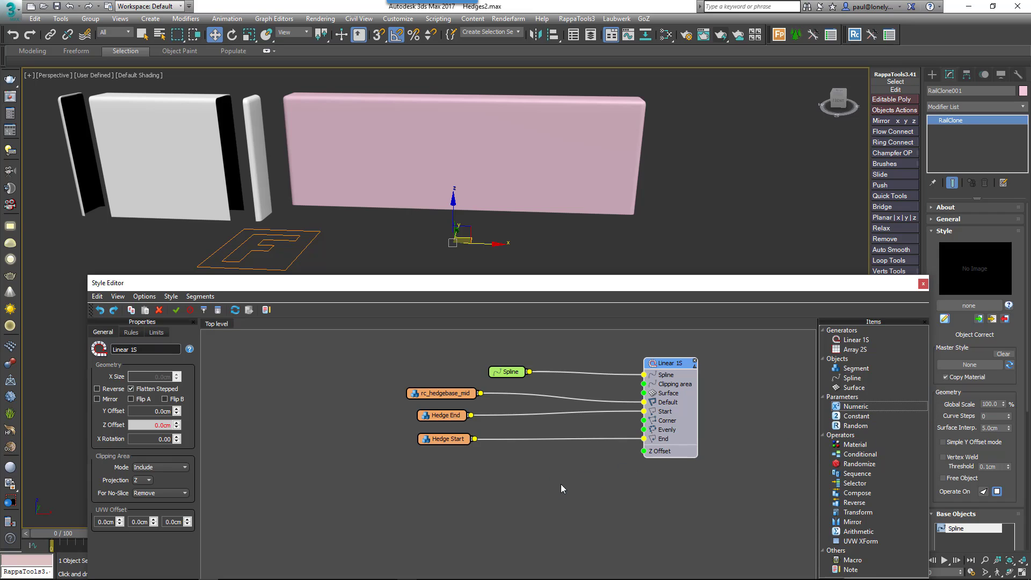
Add a Numeric parameter node of type Scene Units and wire it to the generator's Z Offset input.
drag(562, 485, 561, 488)
click(159, 361)
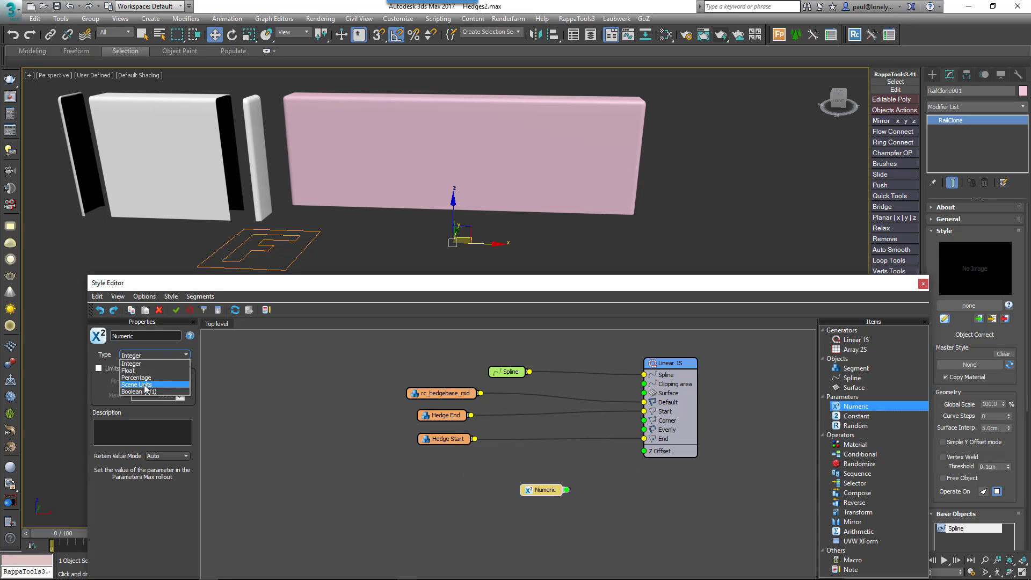
click(145, 386)
drag(566, 490, 644, 451)
Raise the RailClone hedge by setting its Z Offset parameter to about 8.09 cm.
drag(944, 490, 944, 251)
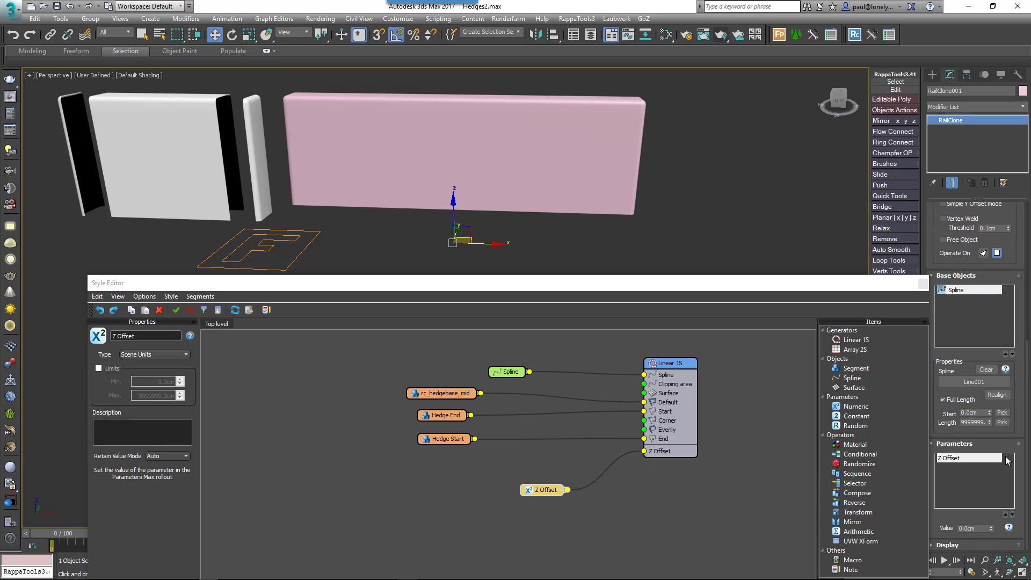
mouse_move(991, 528)
mouse_down()
mouse_move(991, 508)
mouse_move(992, 537)
mouse_up()
drag(62, 547, 459, 302)
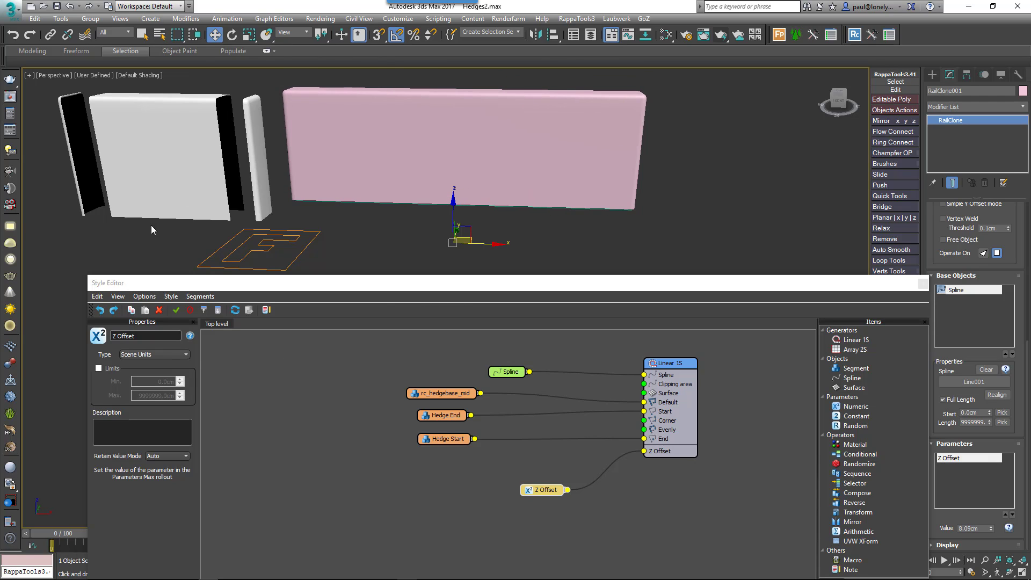
Override the viewport materials with the UV Checker to show the mapping on the RailClone hedge.
click(93, 76)
mouse_move(154, 161)
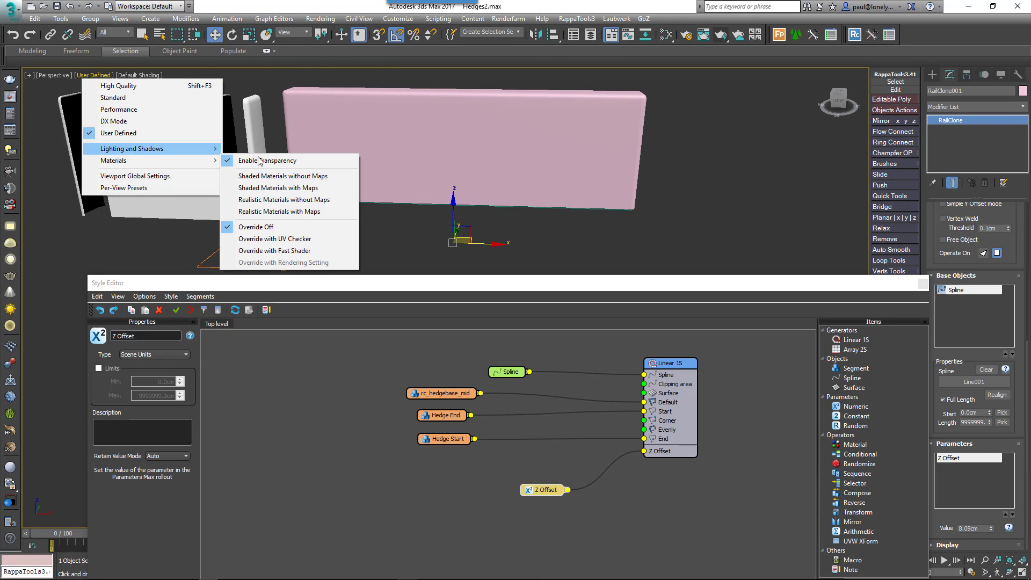
click(287, 239)
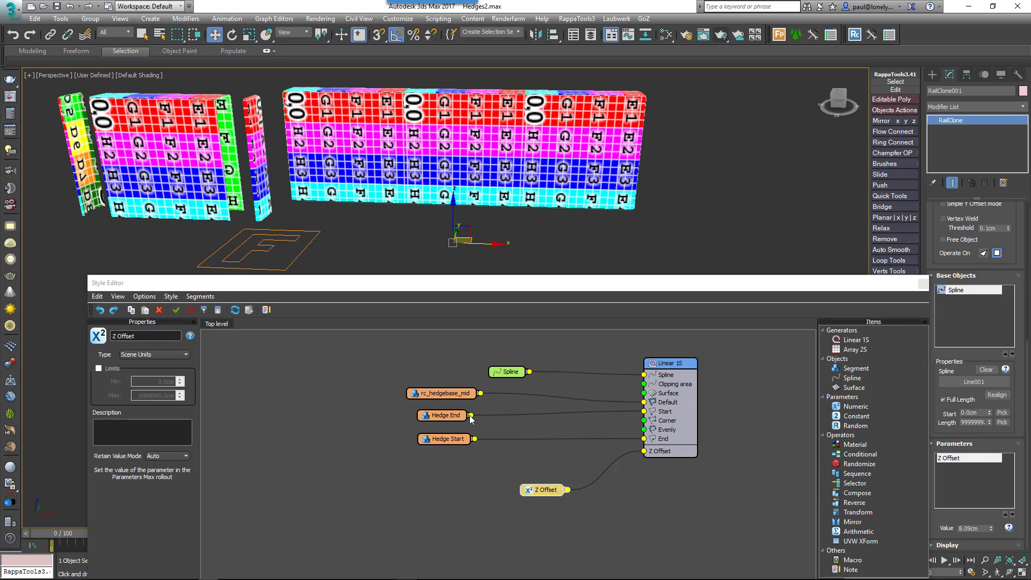
Insert a UVW XForm operator between the rc_hedgebase_mid segment and the generator's Default input.
drag(449, 415, 446, 416)
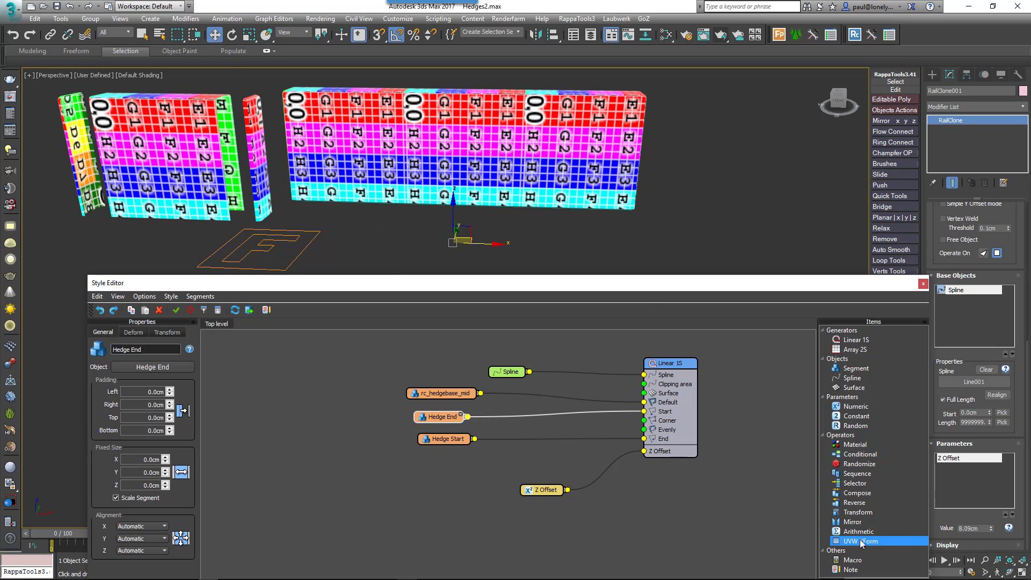
drag(859, 541, 578, 393)
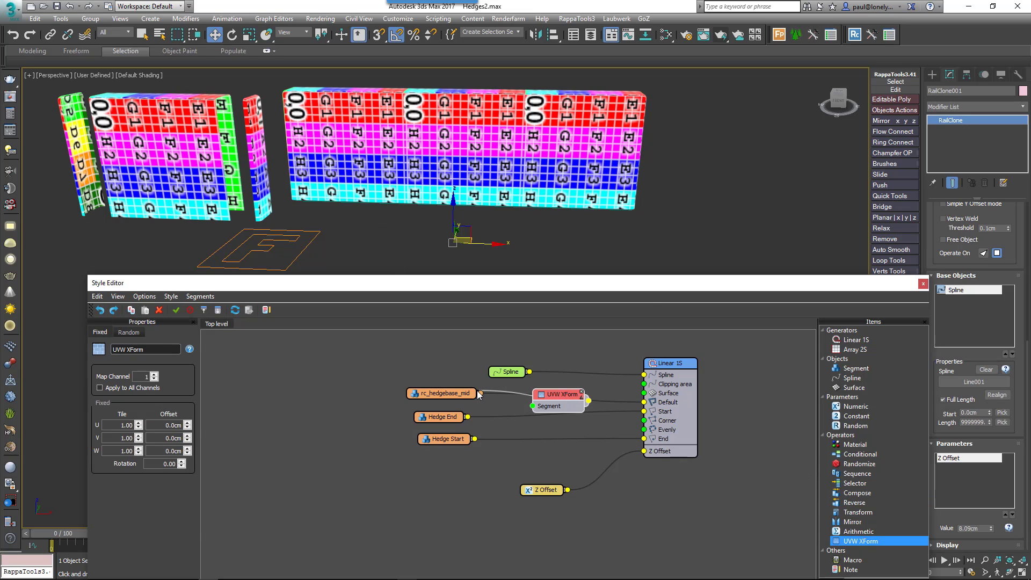
drag(478, 390, 533, 406)
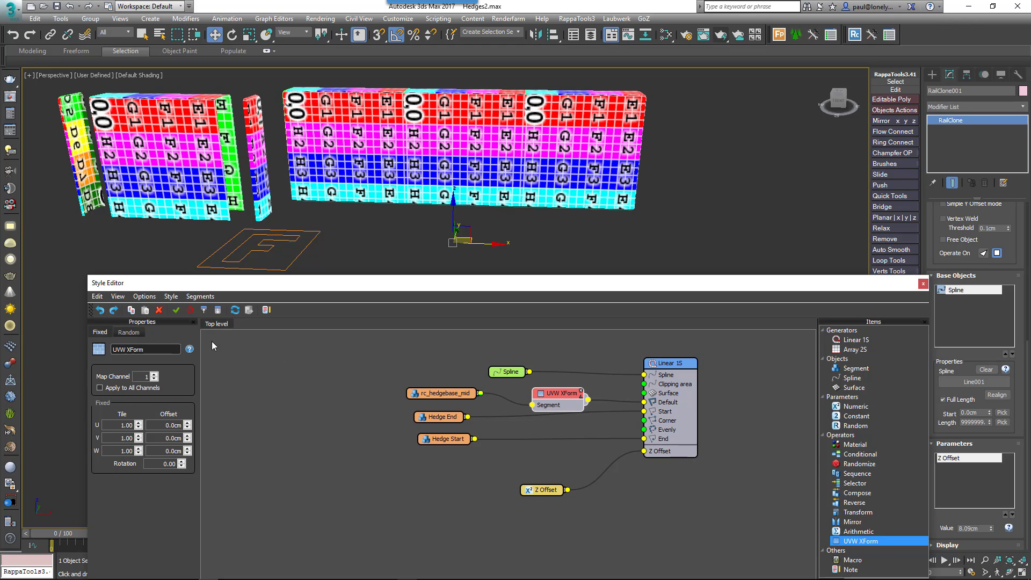
Enable the UVW XForm's random offset with a range of -1 to 1 cm for U, V and W.
click(129, 332)
click(111, 418)
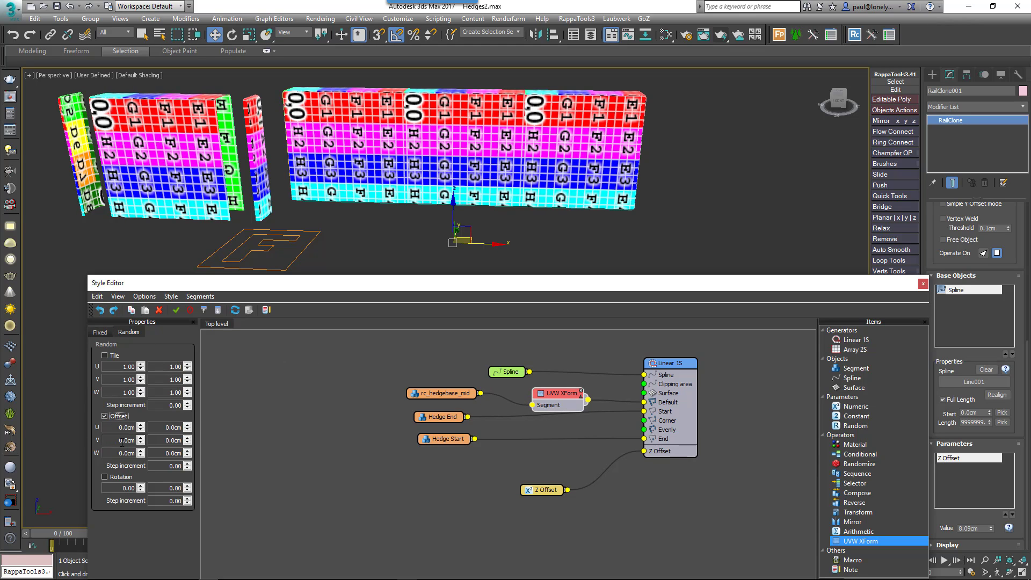
click(113, 430)
text(-1)
key(Tab)
text(1)
key(Tab)
text(-1)
key(Tab)
text(1)
key(Tab)
text(-1)
key(Tab)
text(1)
key(Tab)
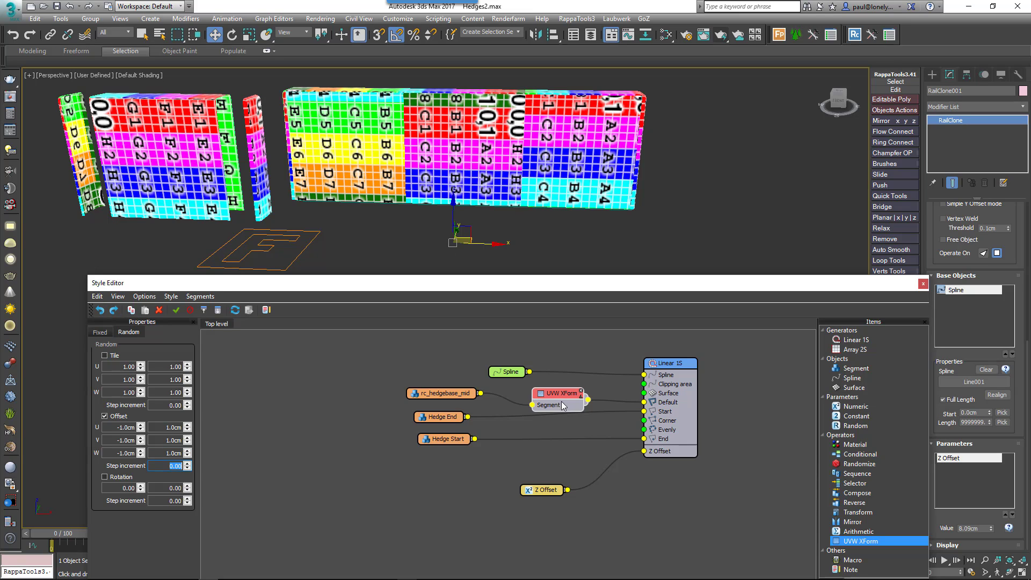
Duplicate the UVW XForm operator for the Hedge End and Hedge Start segments, wire both copies to the generator and close the Style Editor.
drag(554, 396, 468, 416)
key(ctrl+c)
key(ctrl+v)
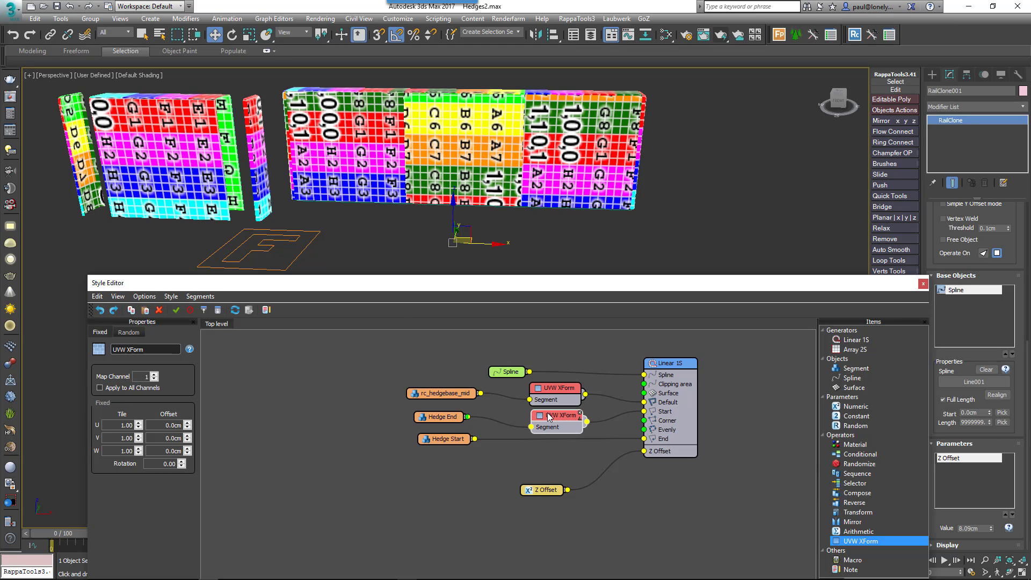
key(ctrl+v)
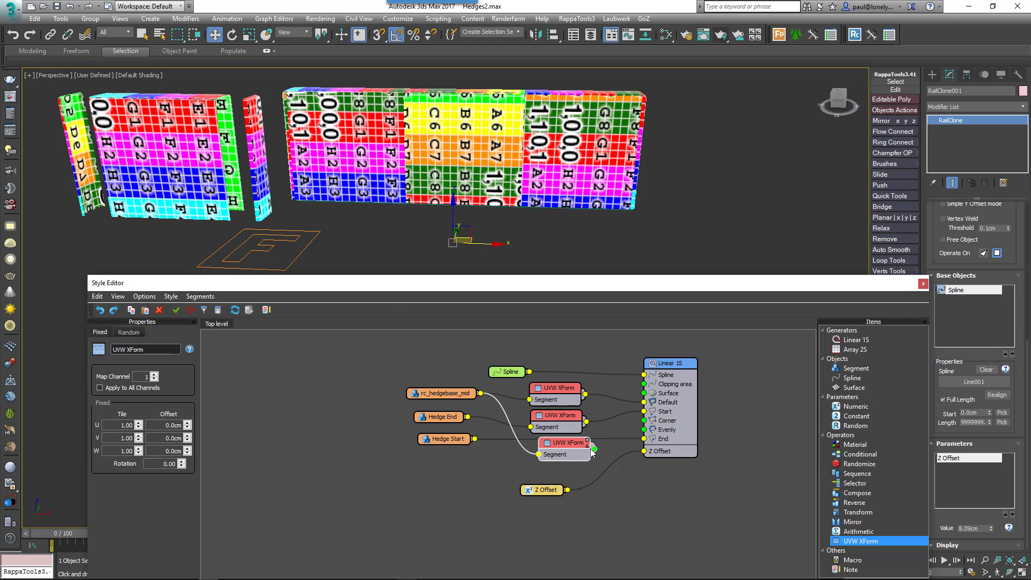
drag(481, 441, 476, 441)
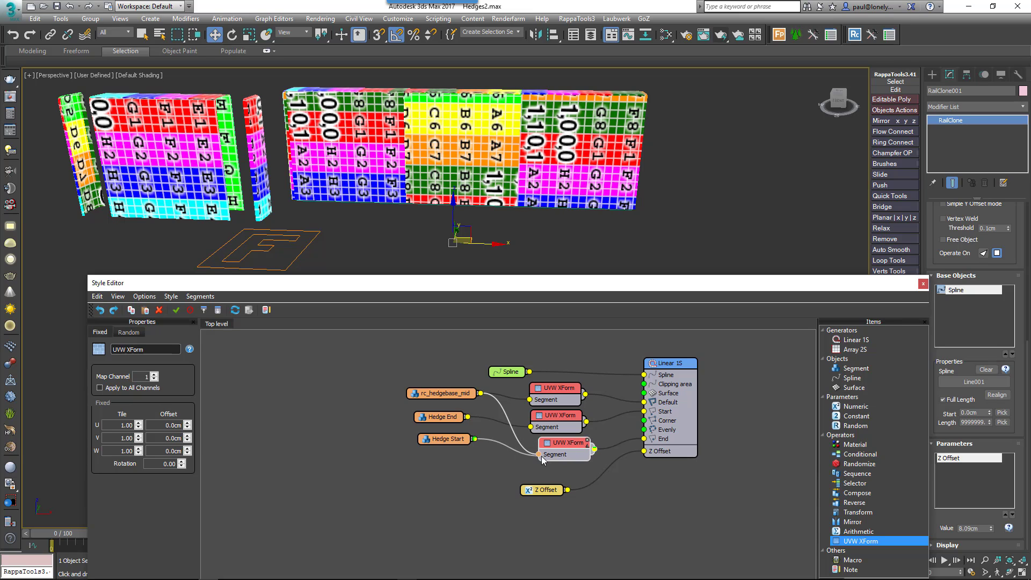
click(923, 285)
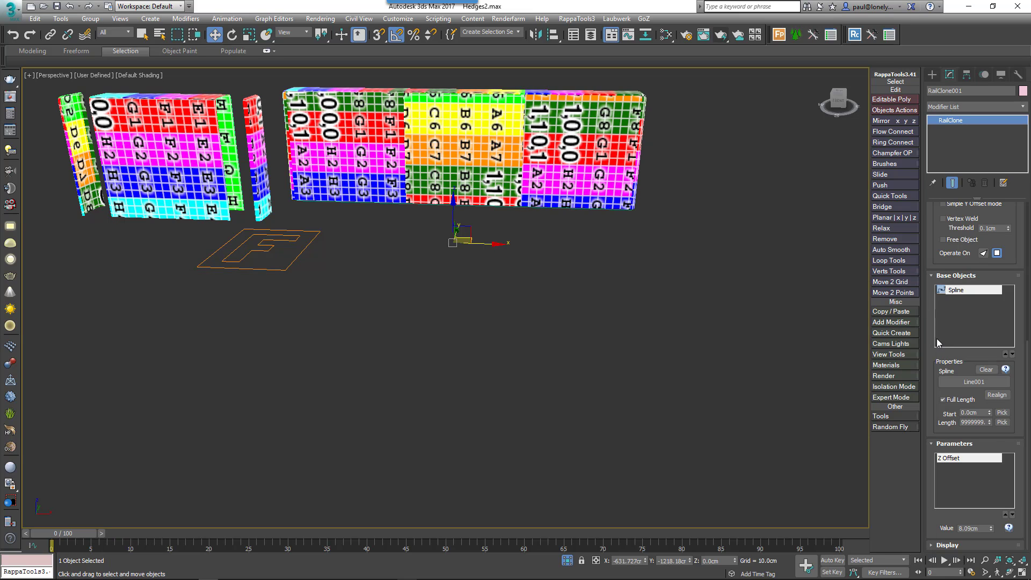
Turn off Use Instancing Engine in the RailClone hedge's render display settings.
click(955, 546)
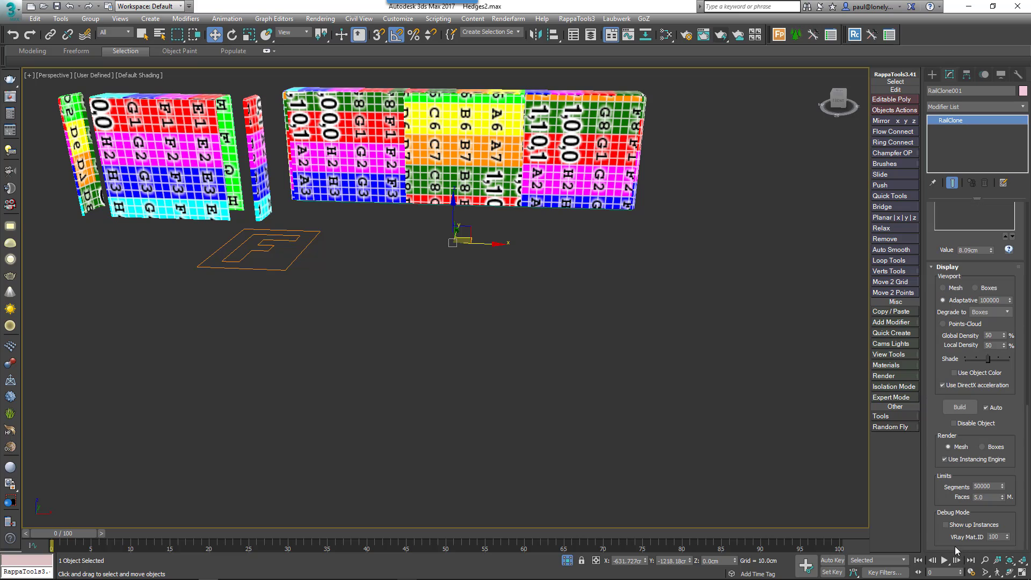
click(962, 459)
scroll(948, 250, up, 3)
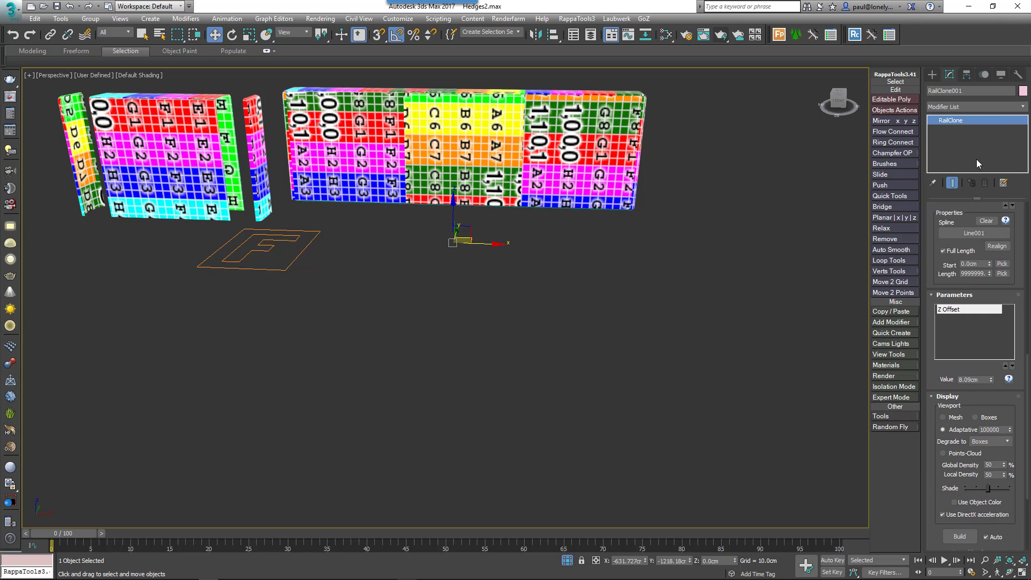
Add a Noise modifier to the RailClone hedge with a scale of 50 and a strength of 5 cm in X, Y and Z.
click(978, 107)
key(n)
click(978, 121)
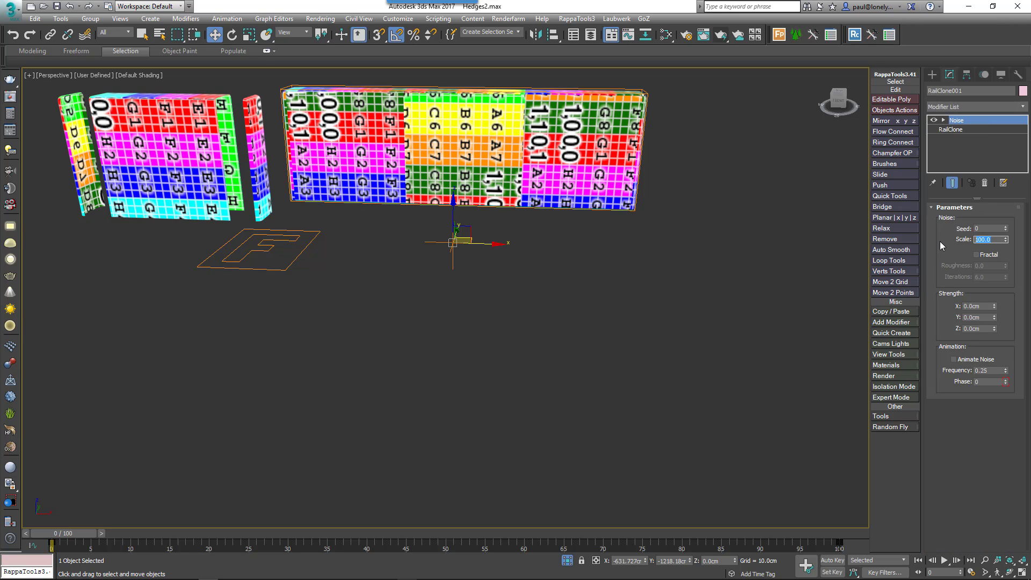
text(50)
key(Return)
drag(984, 307, 873, 315)
text(5)
key(Tab)
text(5)
key(Tab)
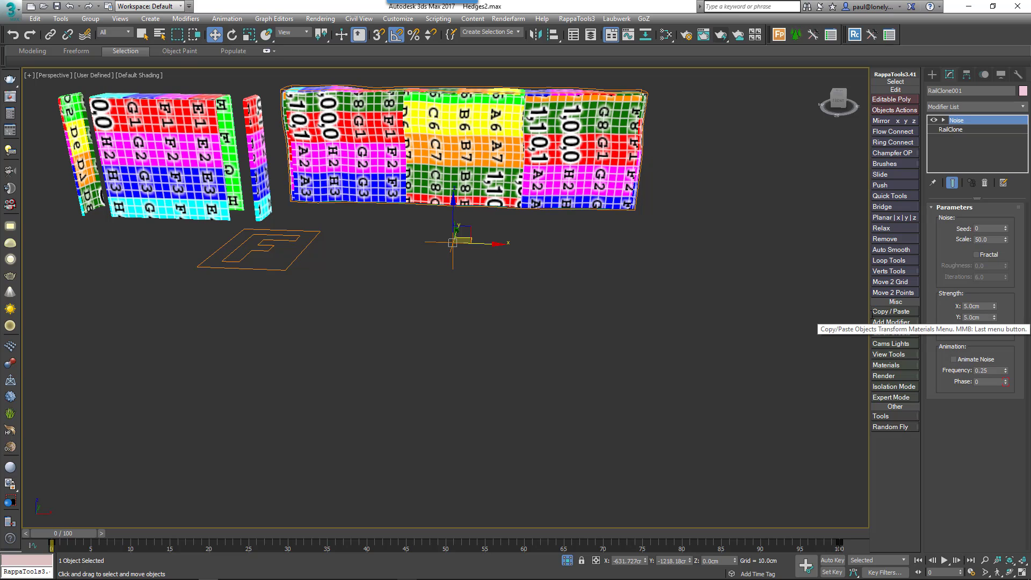
Add the RailClone hedge as the distribution surface of the Forest Pack leaf object Forest003.
alt+middle_drag(466, 234, 267, 288)
click(266, 288)
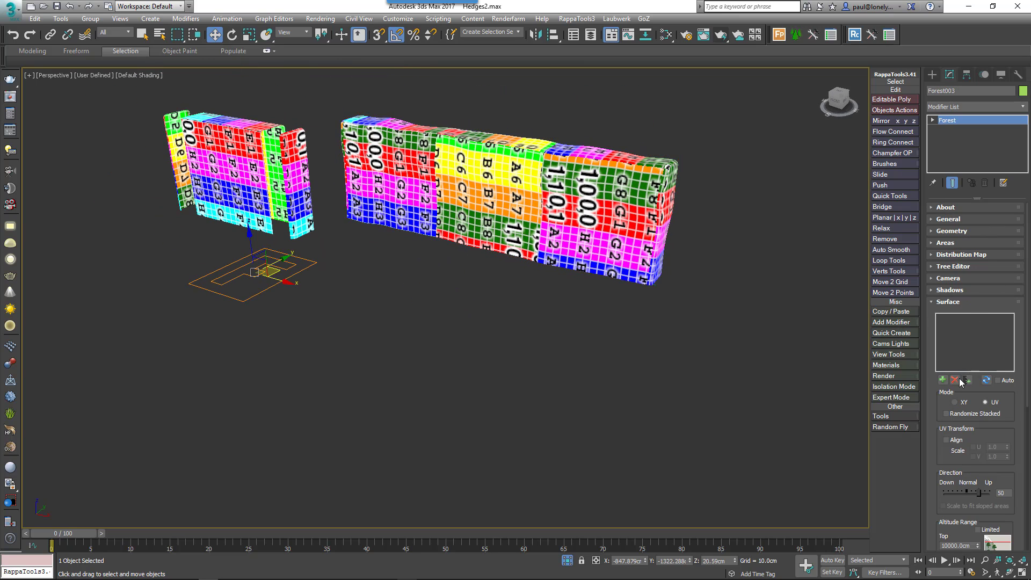
click(942, 380)
click(559, 240)
middle_drag(593, 280, 596, 305)
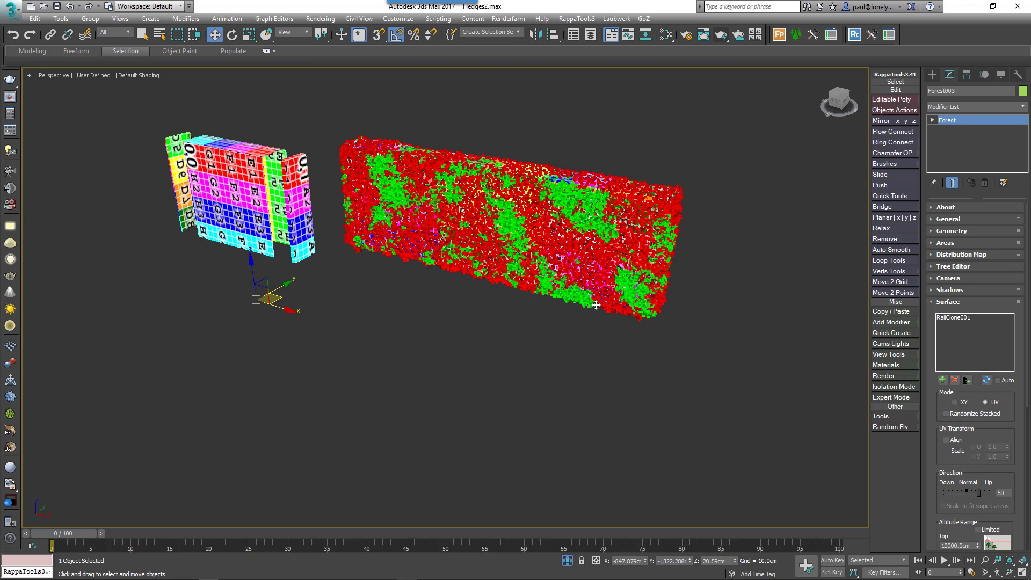
Lengthen the hedge's base spline at its end in wireframe display, and enable automatic surface updates for the Forest object.
key(F3)
drag(690, 313, 725, 325)
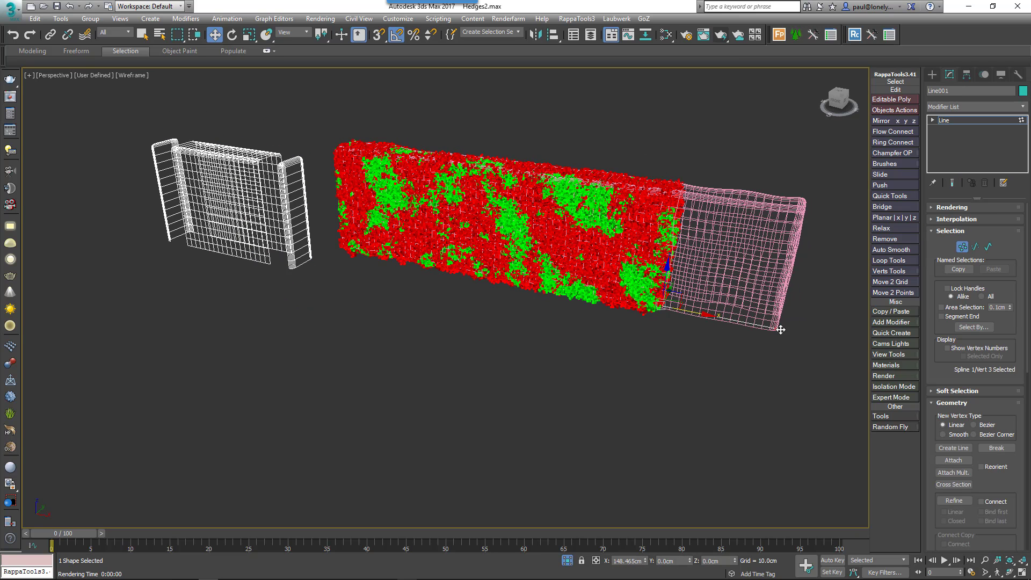
click(962, 247)
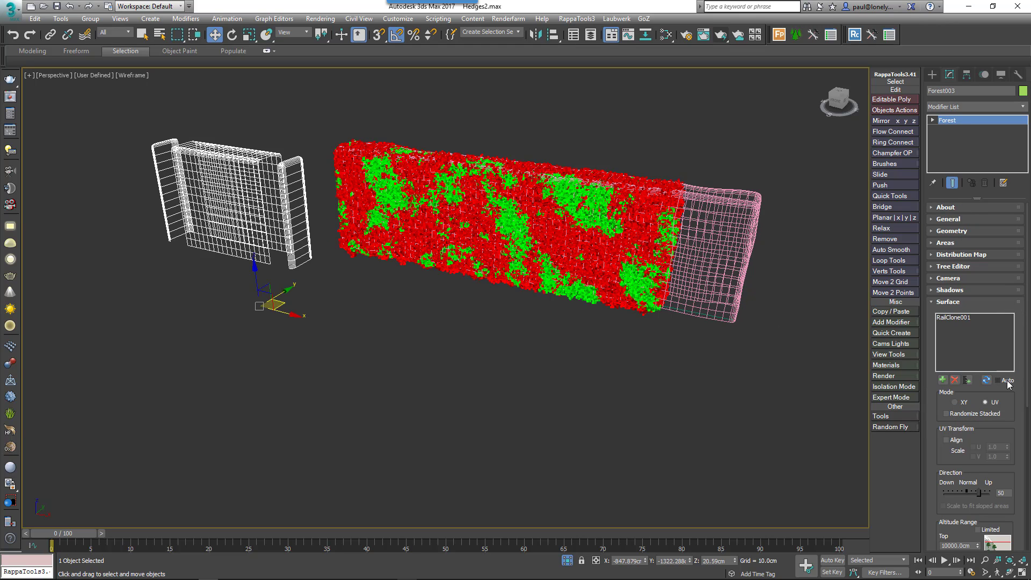
click(1007, 380)
Select the RailClone hedge's base spline Line001 and move its end vertex along the X axis.
click(741, 292)
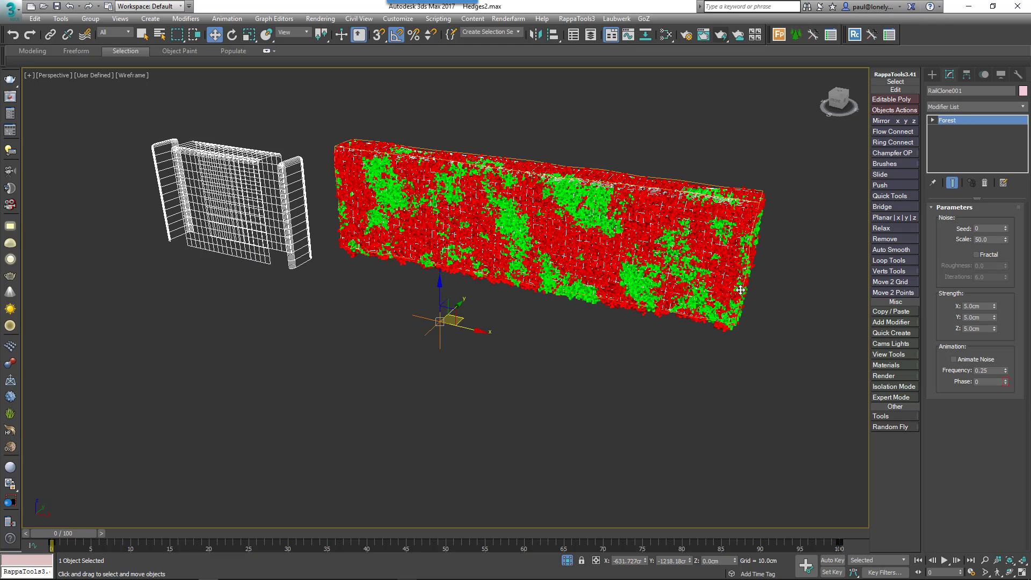
click(967, 130)
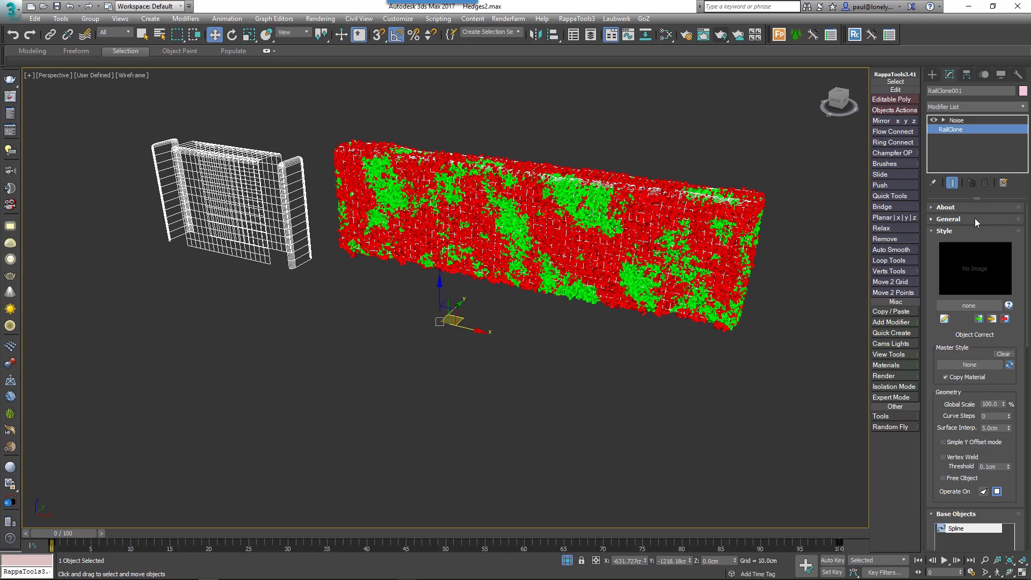
right_click(692, 296)
click(678, 284)
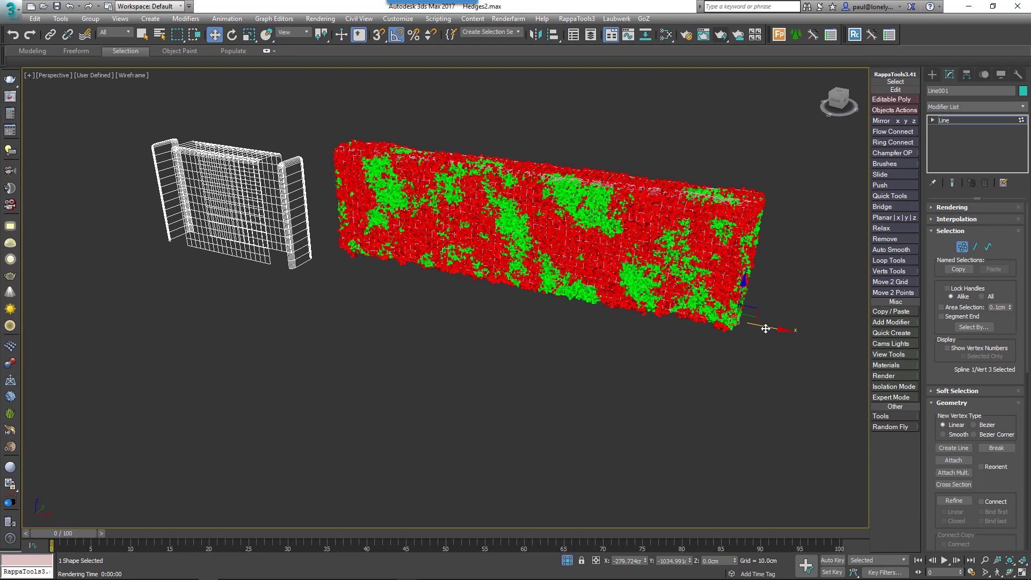
drag(766, 328, 751, 362)
Bend the hedge into a curve by moving the middle vertex of its base spline along the Y axis.
key(1)
key(1)
drag(467, 228, 581, 323)
alt+middle_drag(581, 318, 551, 331)
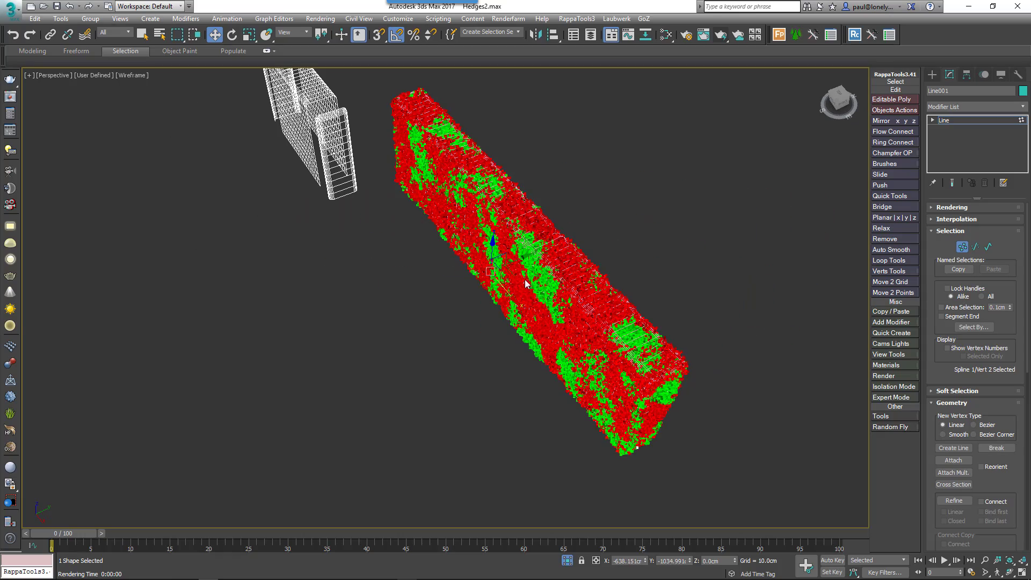
drag(518, 260, 654, 230)
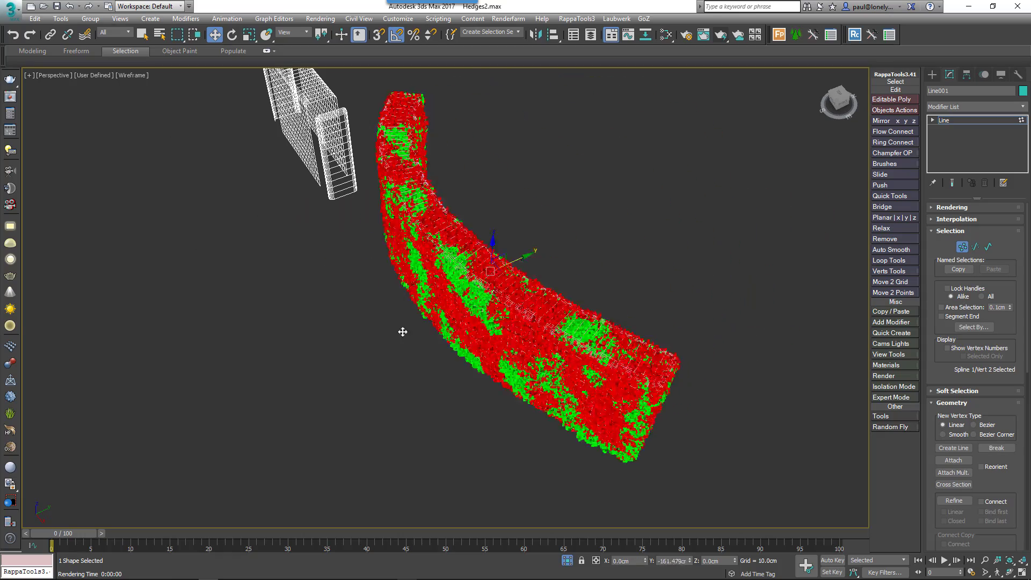